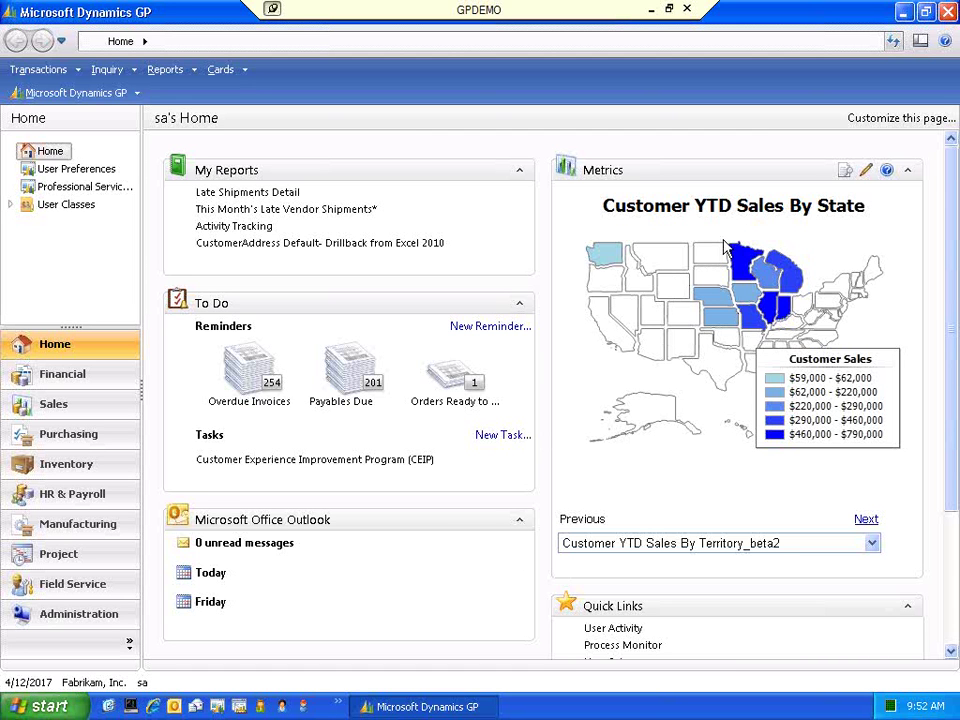
- Page from the state map to the Total Sales YTD Detail chart and back, then drill into Michigan
click(866, 521)
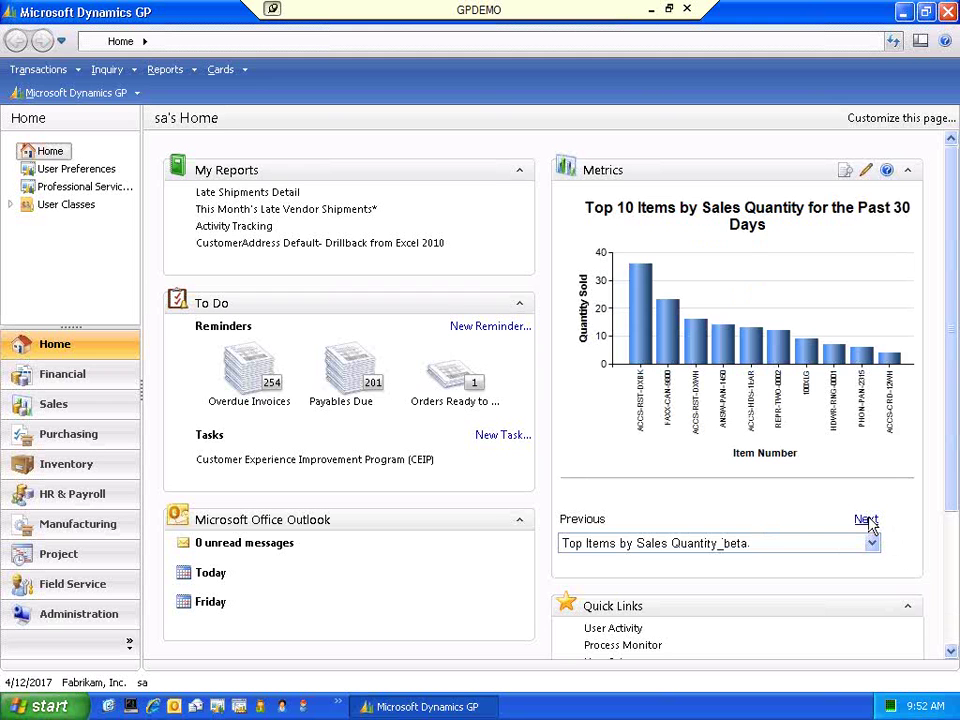
click(866, 521)
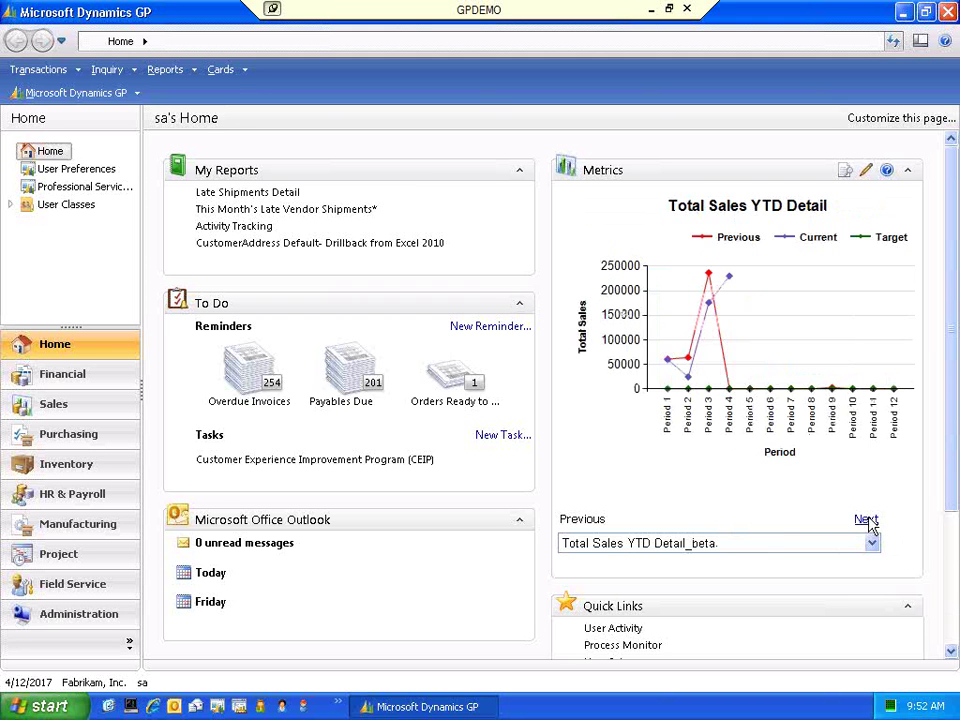
click(582, 521)
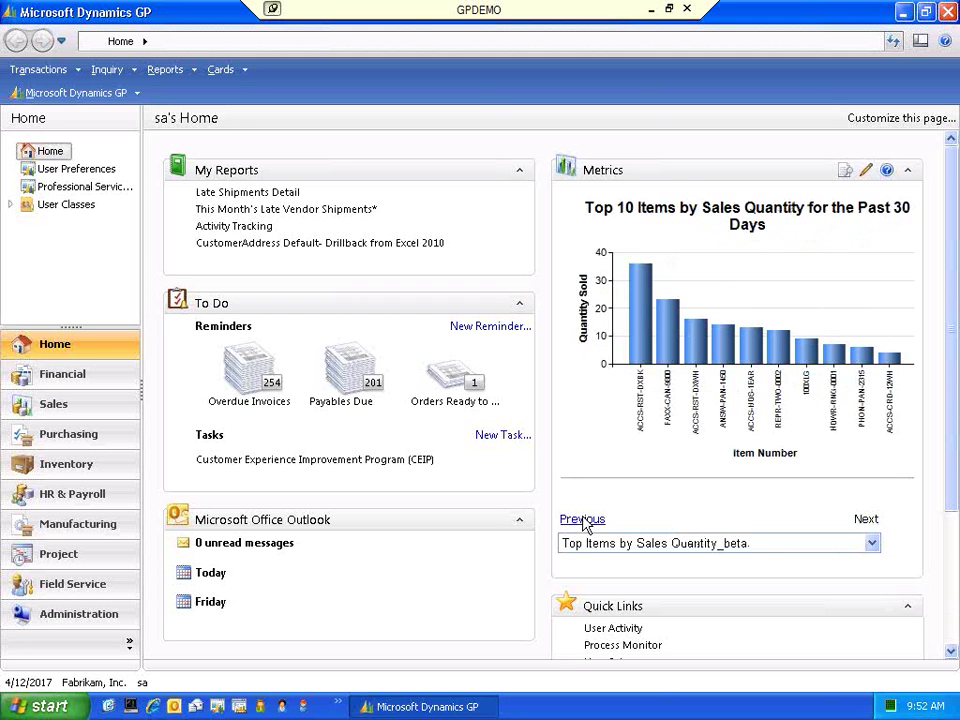
click(583, 521)
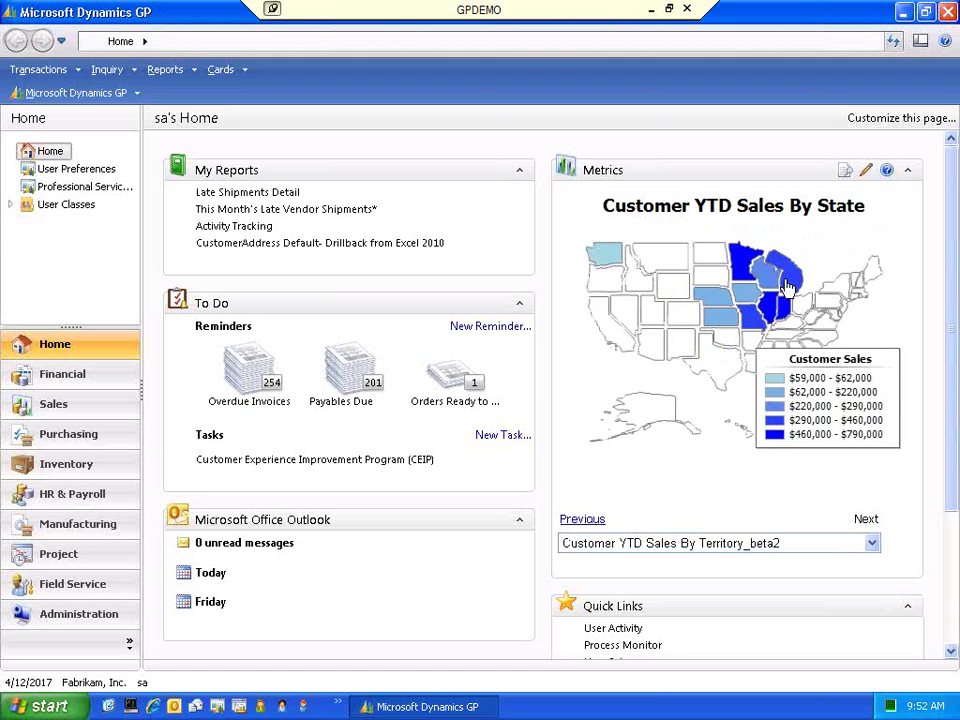
mouse_move(787, 289)
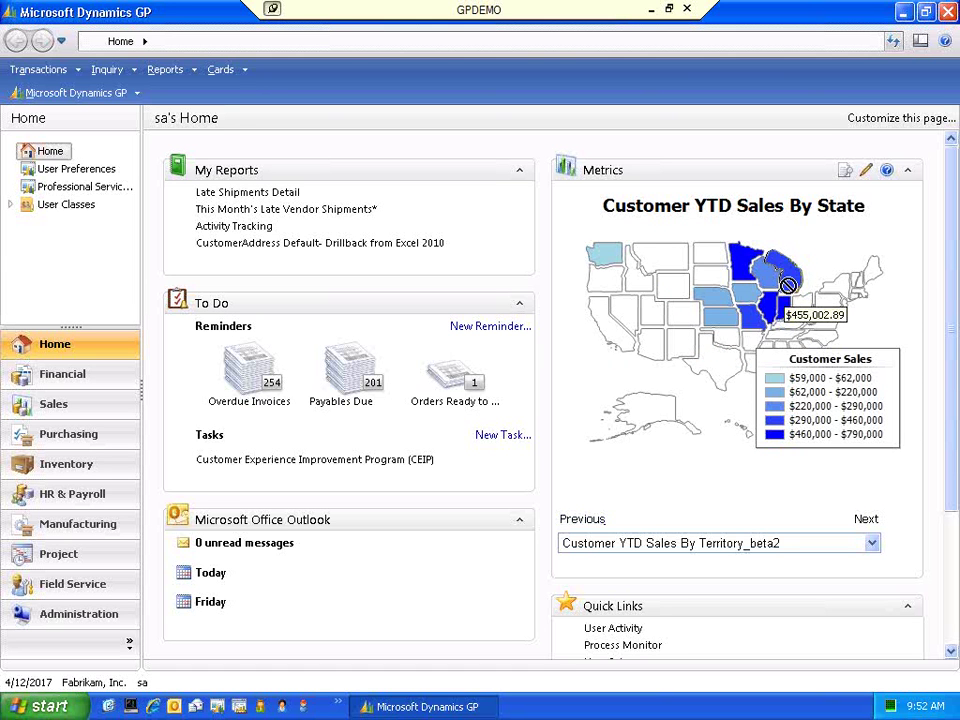
click(789, 290)
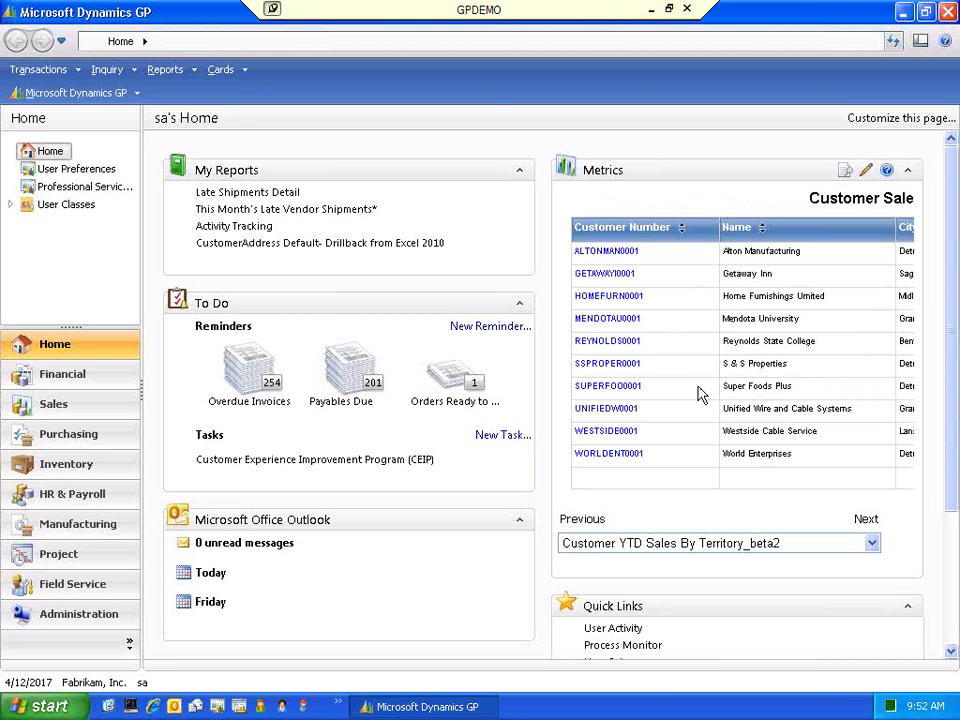
- Open the metric as a full report, drill into Michigan, and sort by Total Sales YTD descending
click(844, 175)
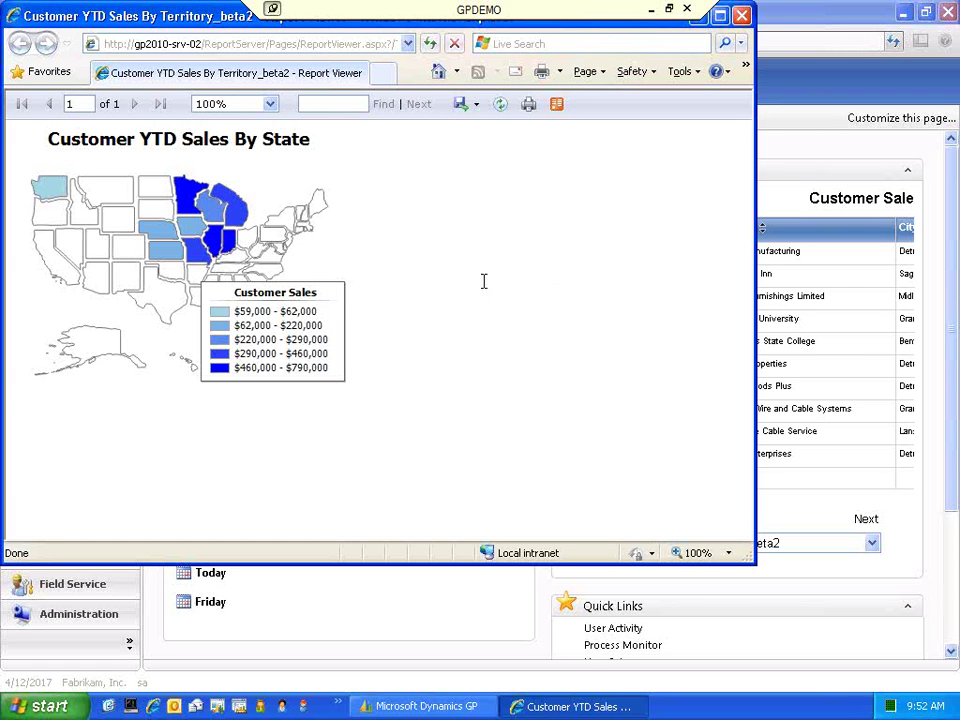
mouse_move(238, 207)
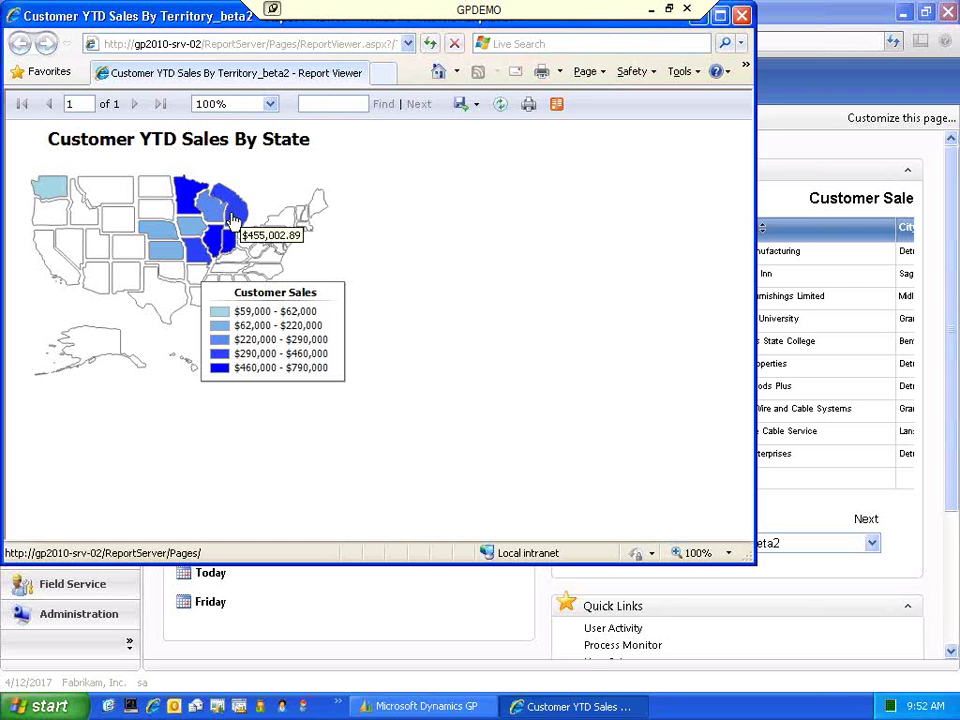
click(232, 219)
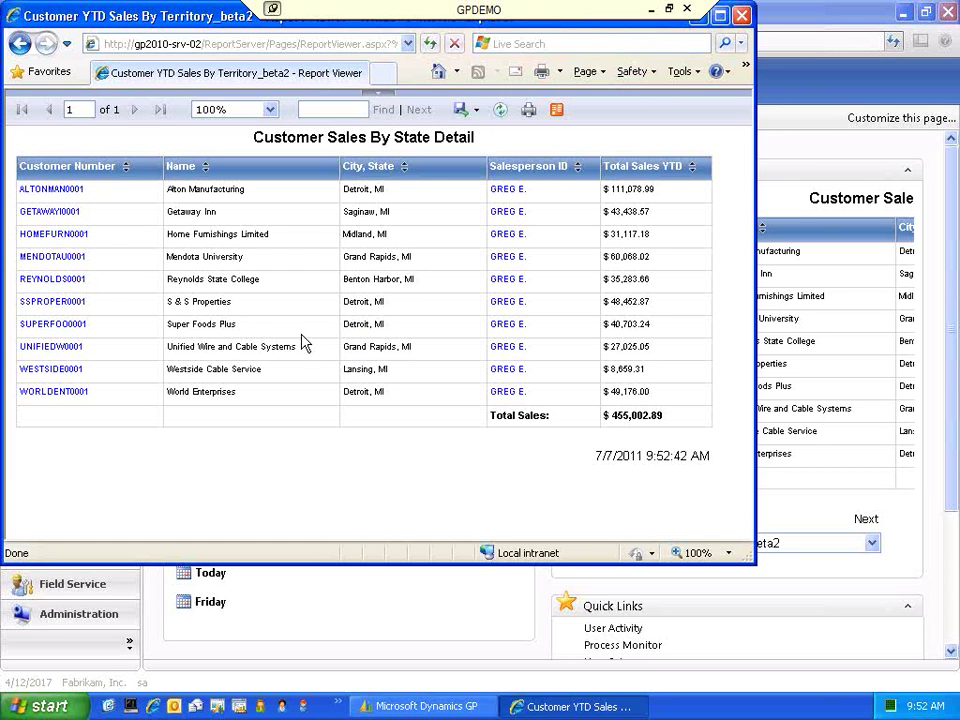
click(691, 167)
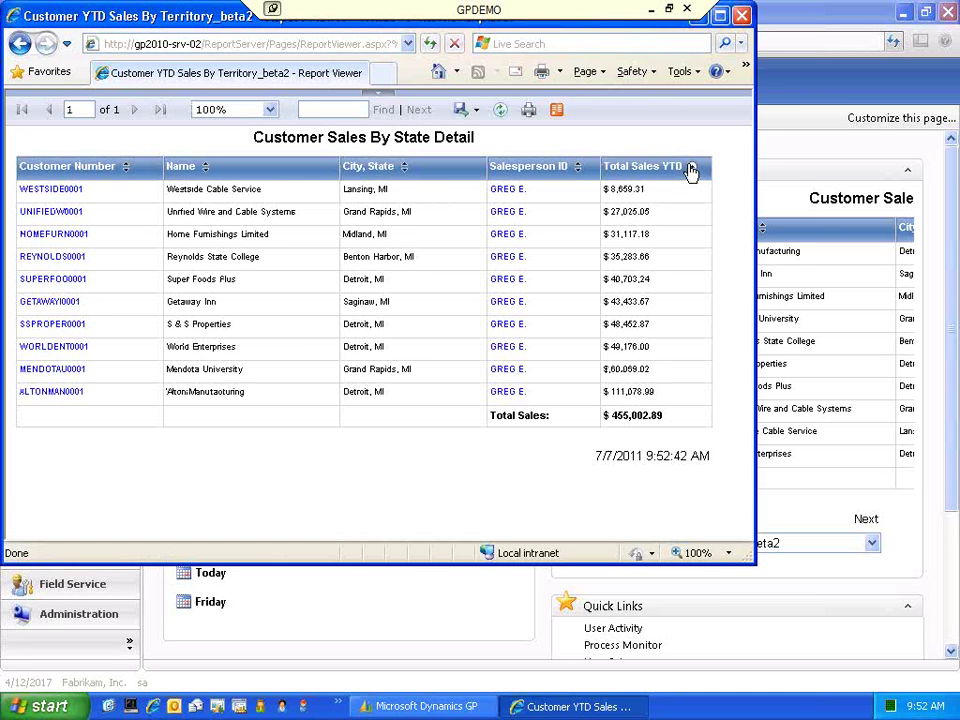
click(691, 167)
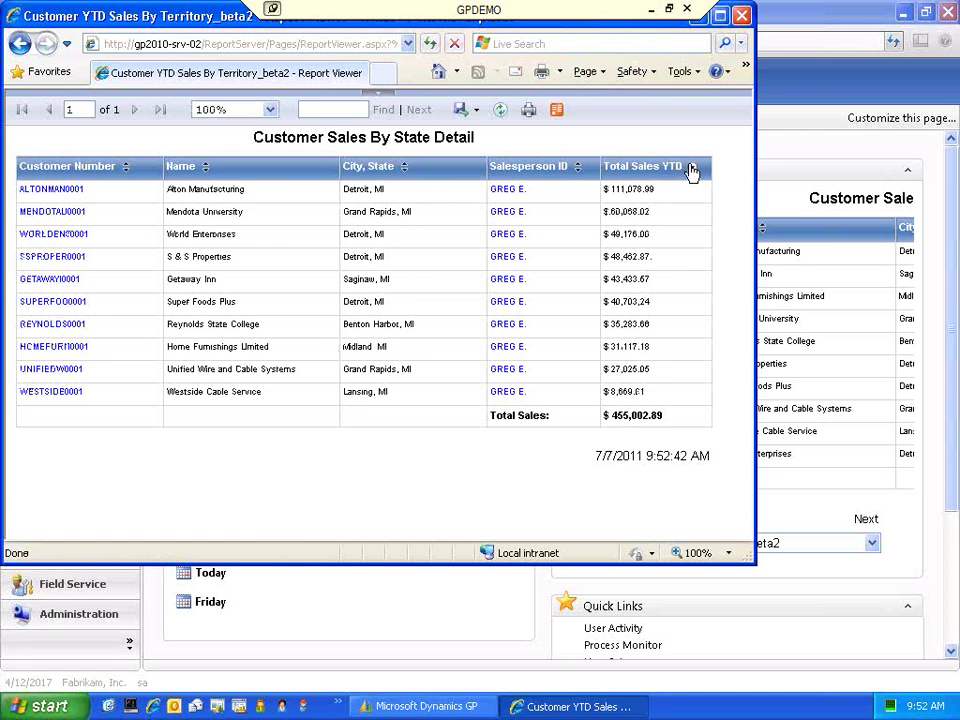
click(476, 112)
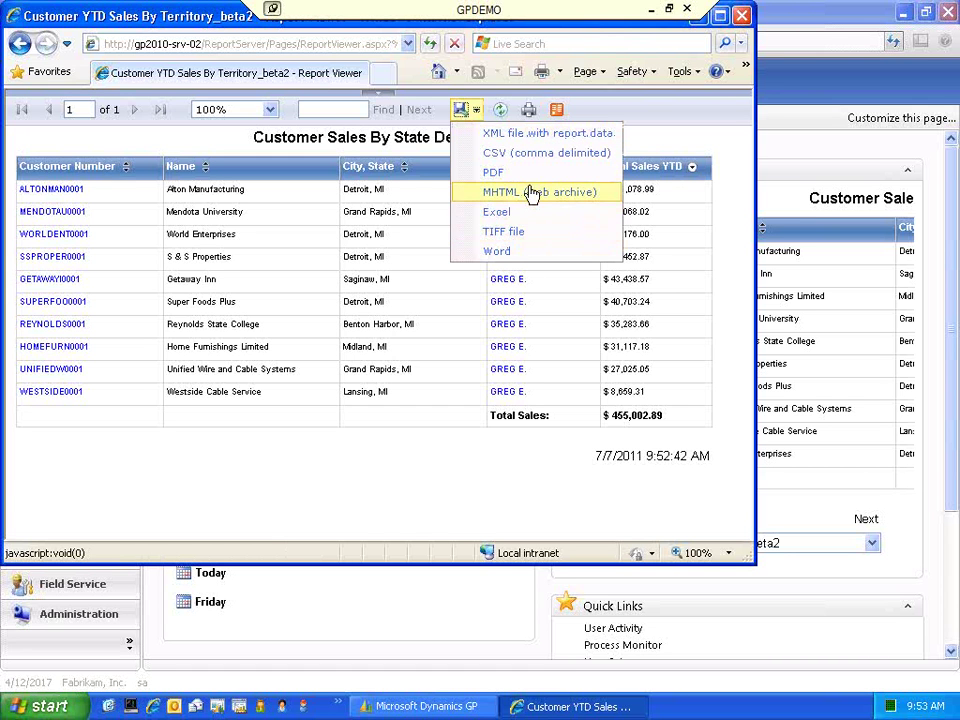
click(656, 137)
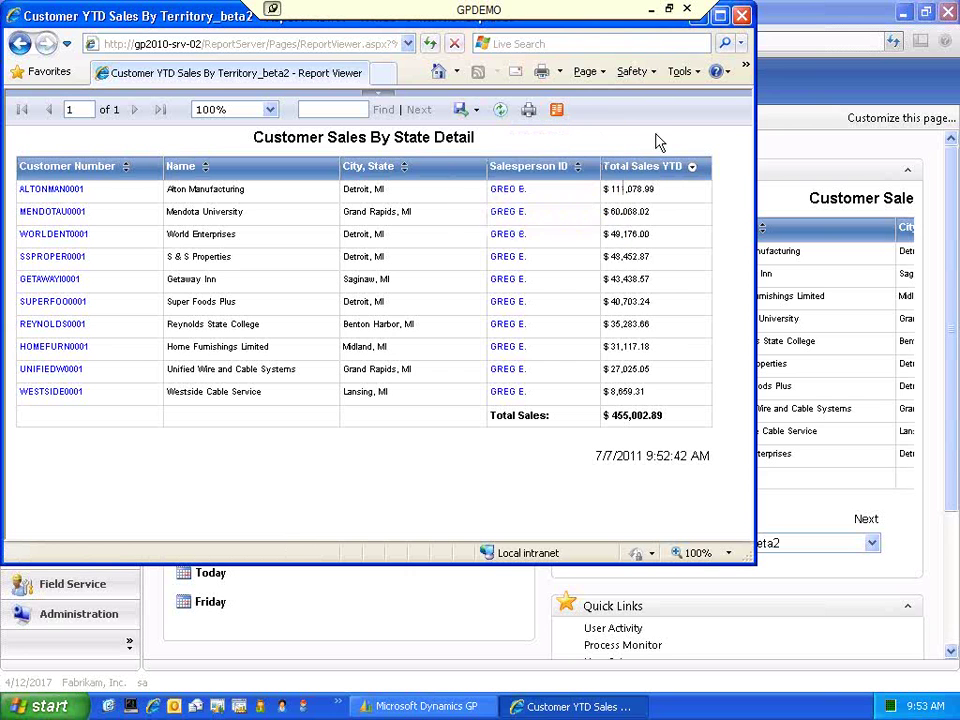
- Open Alton Manufacturing's Customer Maintenance record from the report's customer link and reposition its window
click(76, 194)
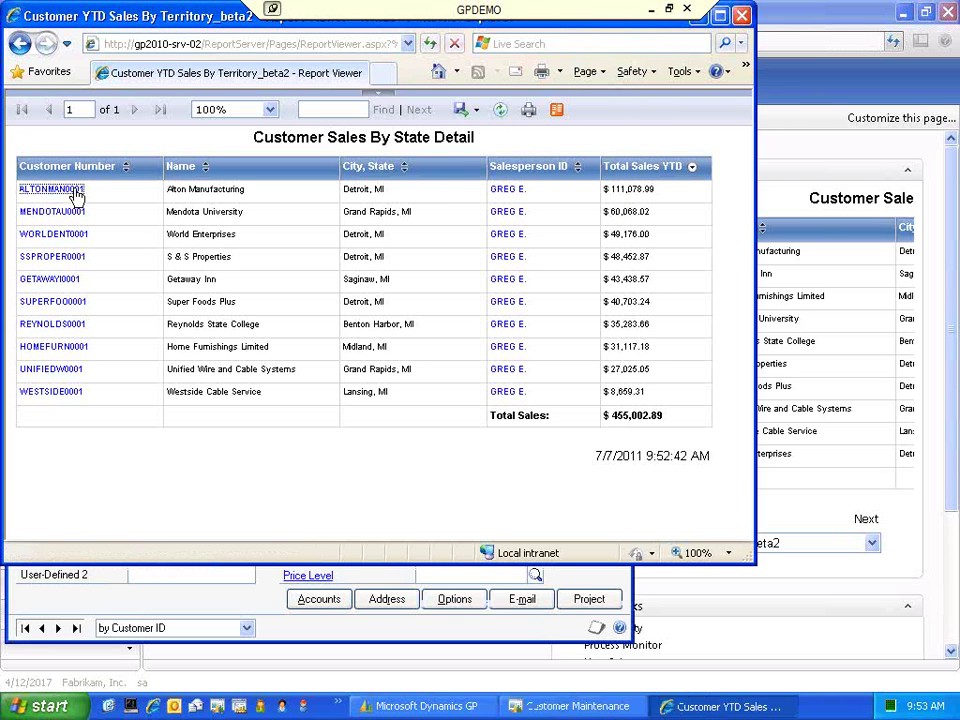
click(555, 705)
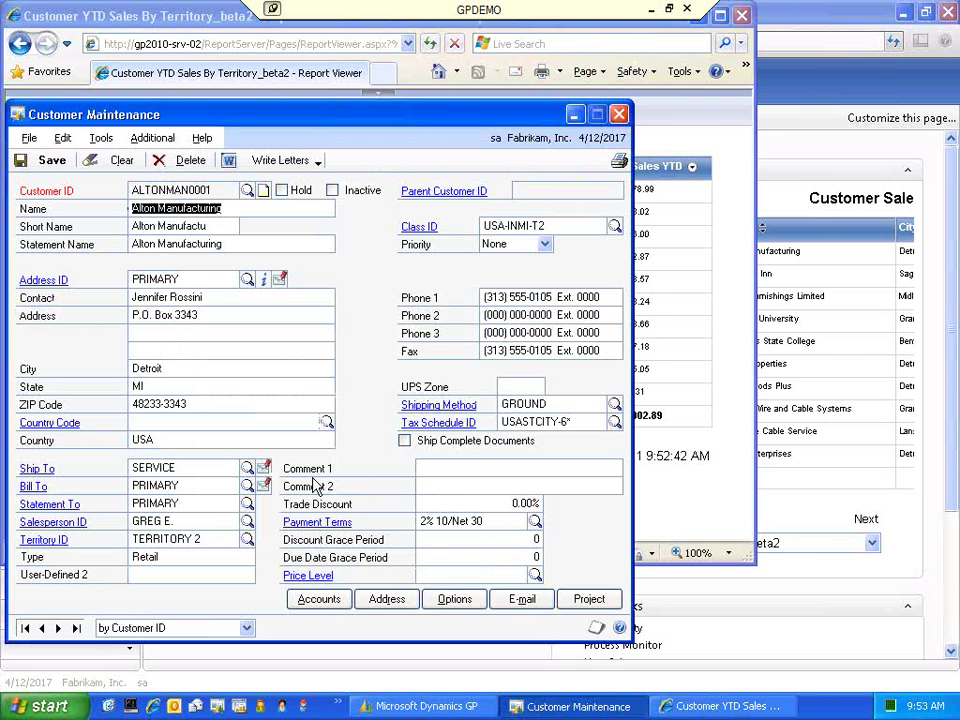
drag(266, 120, 470, 190)
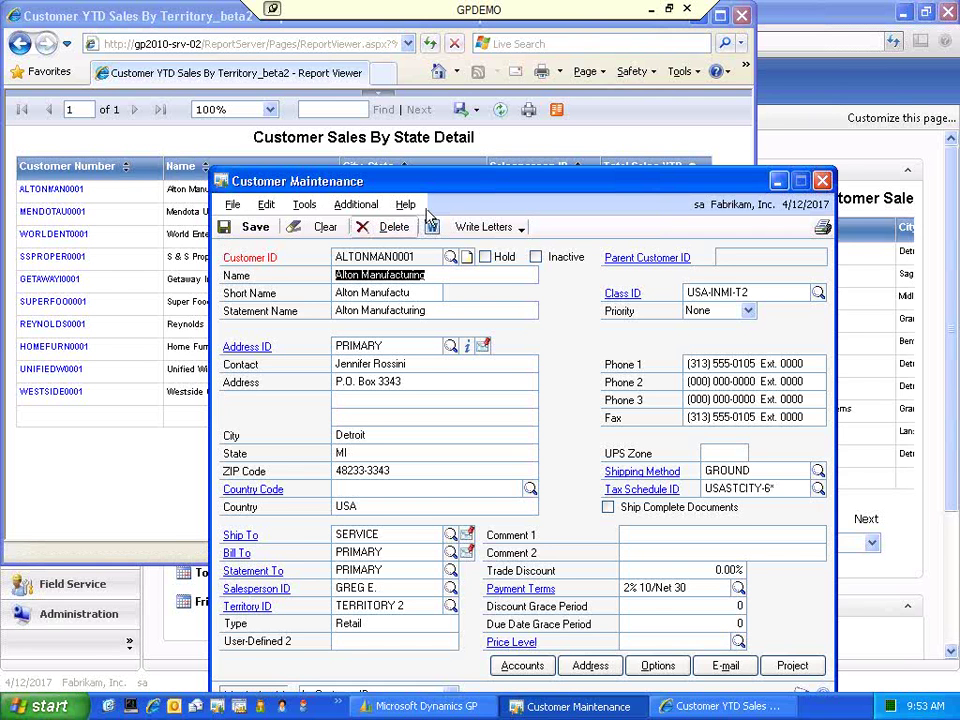
drag(494, 186, 454, 156)
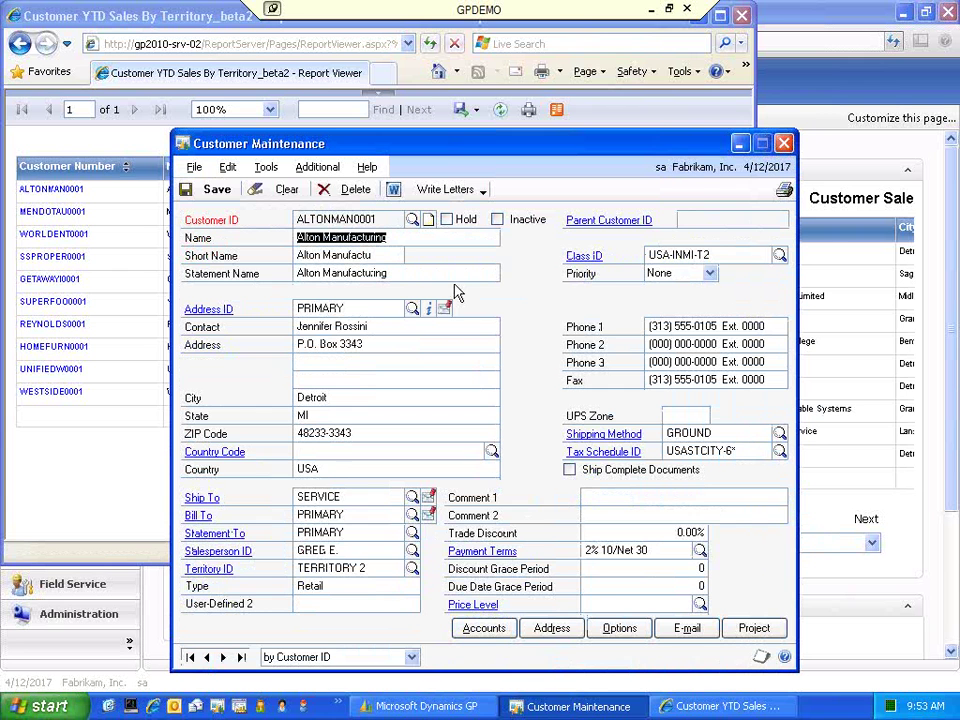
- Close Customer Maintenance, collapse the Metrics panel, and open Customize Home Page
click(784, 145)
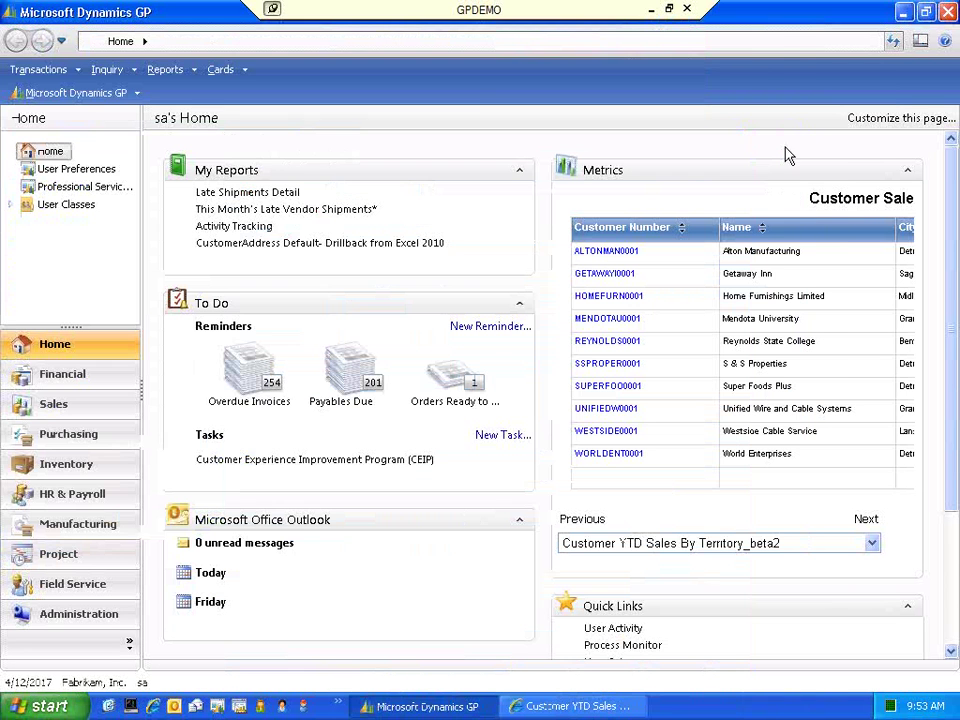
click(866, 520)
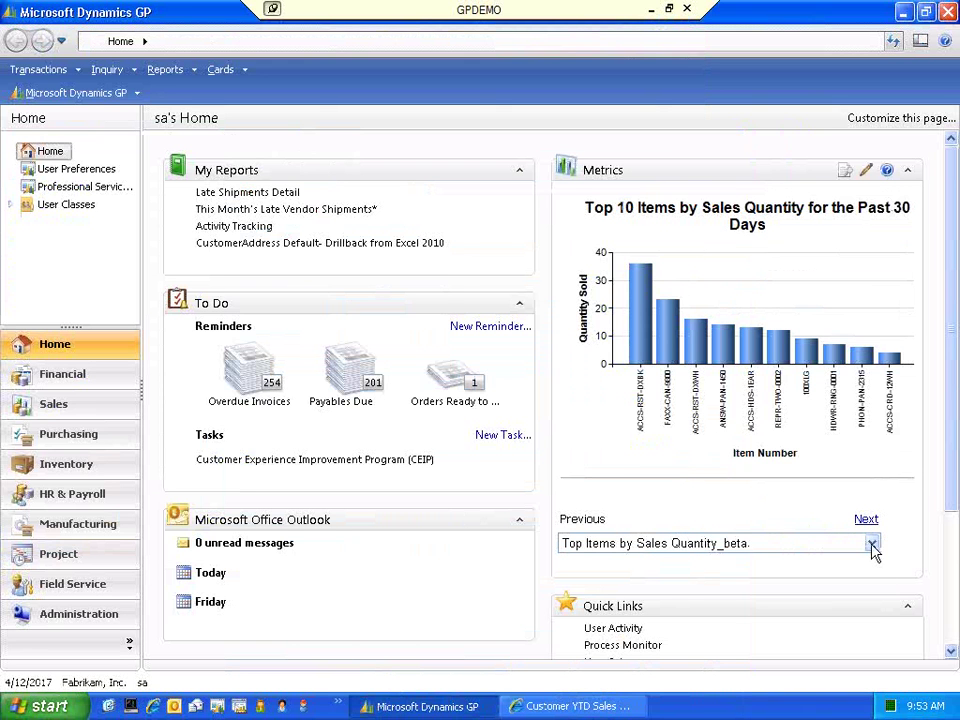
click(872, 543)
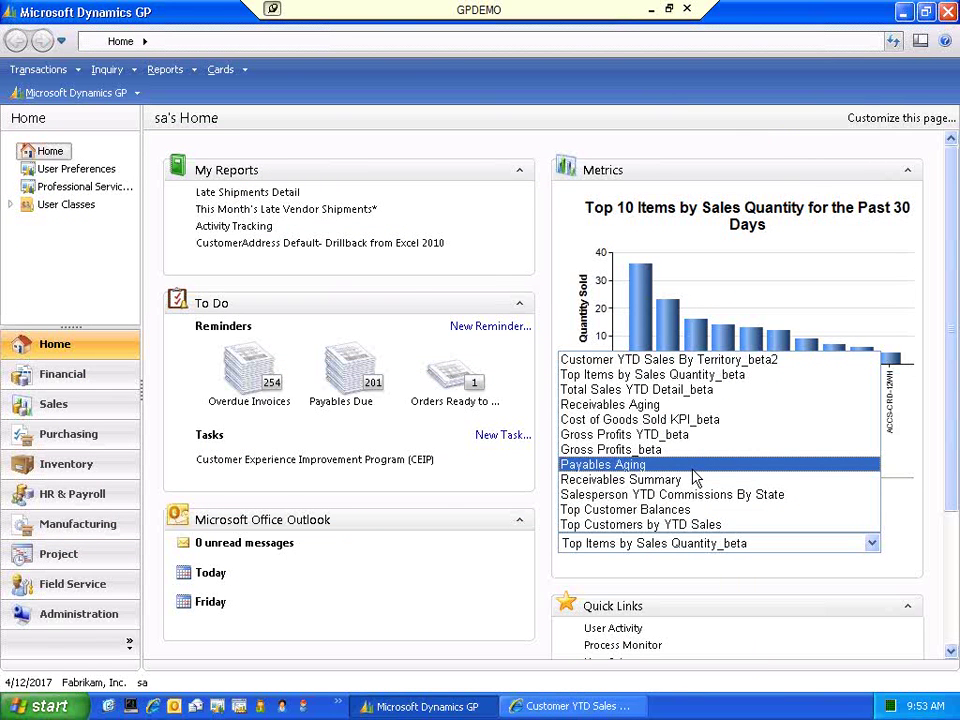
click(815, 166)
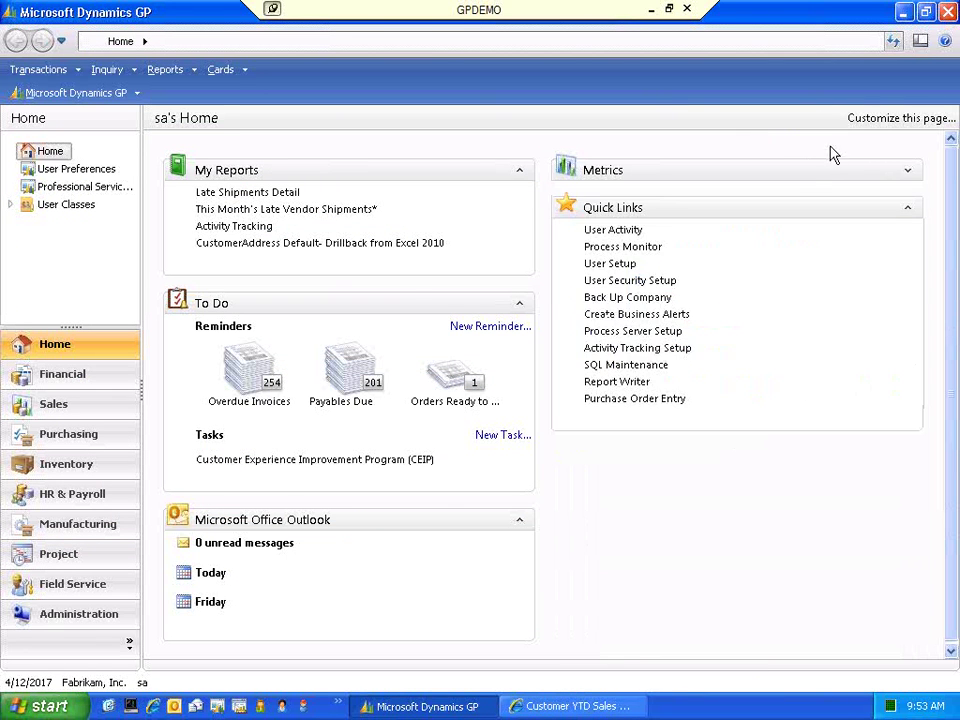
click(880, 119)
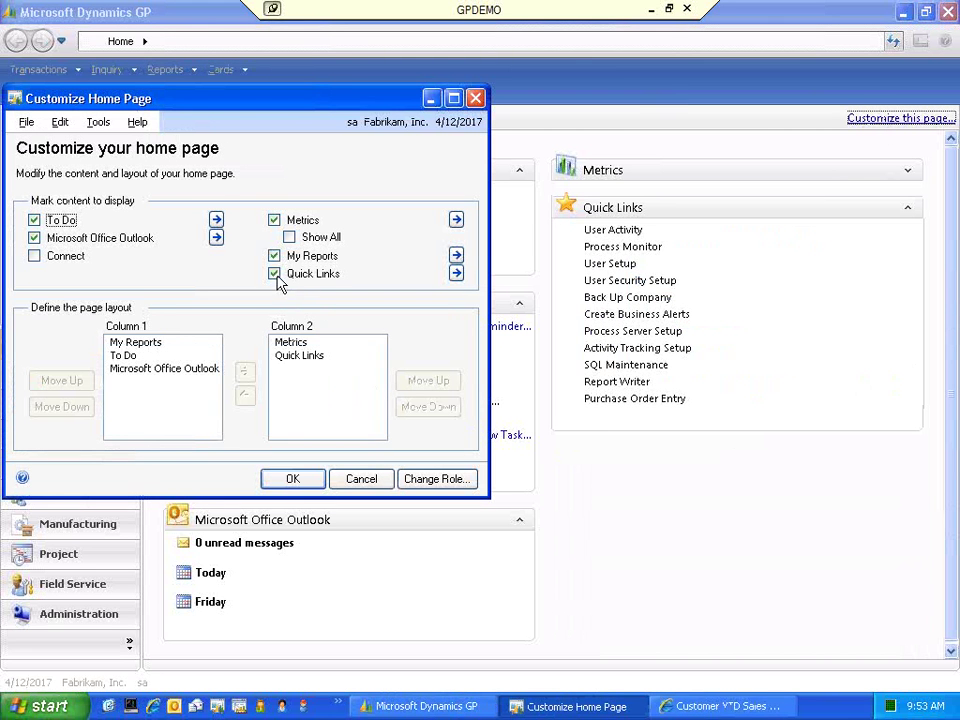
click(456, 220)
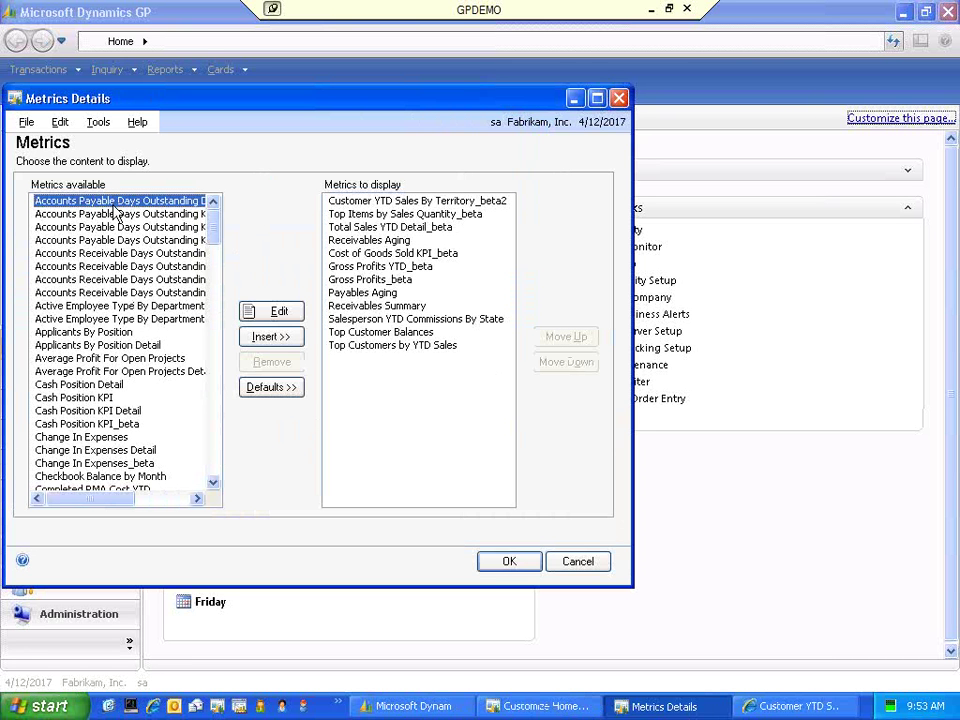
click(213, 483)
click(213, 483)
click(213, 483)
click(213, 483)
click(213, 483)
click(213, 483)
click(213, 483)
click(213, 483)
click(213, 483)
click(213, 483)
click(213, 483)
click(213, 483)
click(213, 483)
click(213, 483)
click(213, 483)
click(213, 483)
click(213, 483)
click(213, 483)
click(213, 483)
click(213, 483)
click(213, 483)
click(213, 483)
click(213, 483)
click(213, 483)
click(213, 483)
click(213, 483)
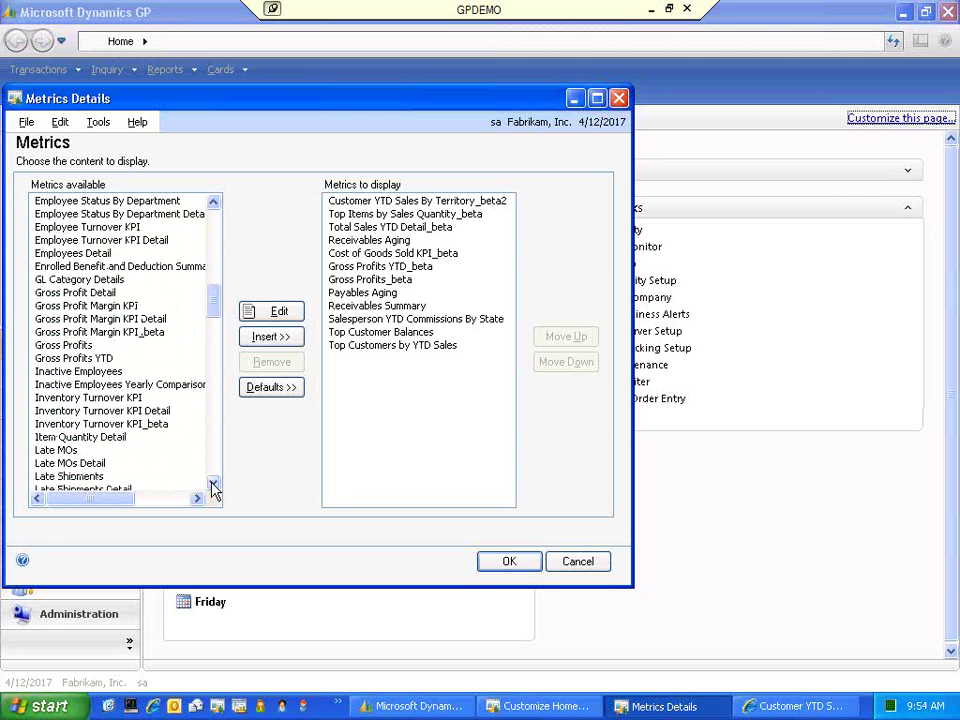
click(213, 485)
click(213, 485)
click(213, 485)
click(213, 485)
click(213, 485)
click(213, 485)
click(213, 485)
click(213, 485)
click(213, 485)
click(213, 485)
click(213, 485)
click(213, 485)
click(213, 485)
click(213, 485)
click(213, 485)
click(213, 485)
click(213, 485)
click(213, 485)
click(213, 485)
click(213, 485)
click(213, 485)
click(213, 485)
click(213, 485)
click(213, 485)
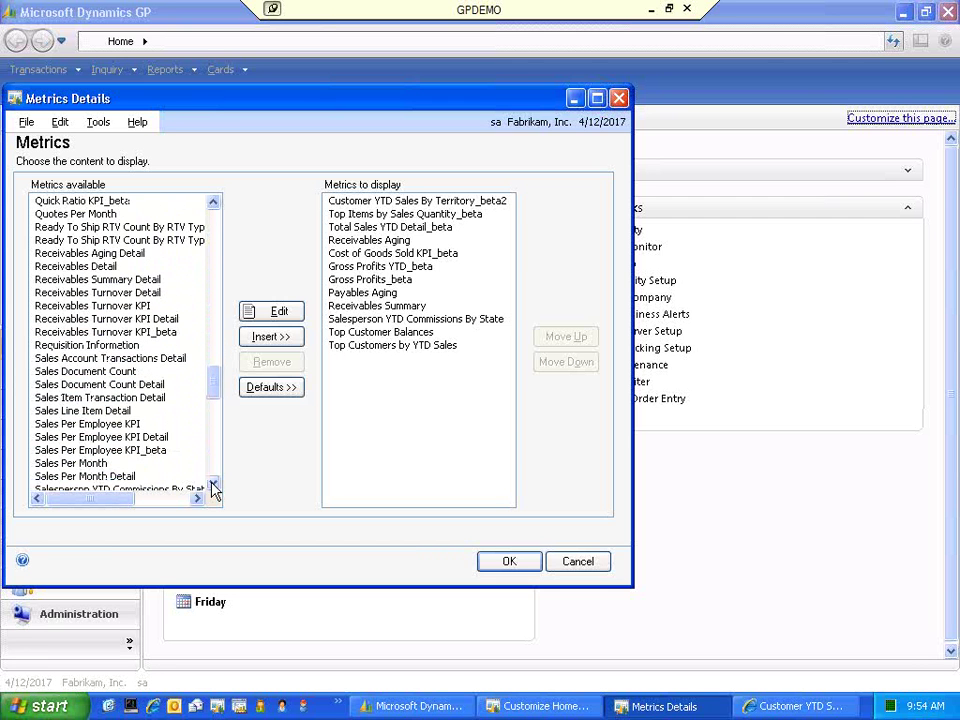
drag(214, 386, 221, 214)
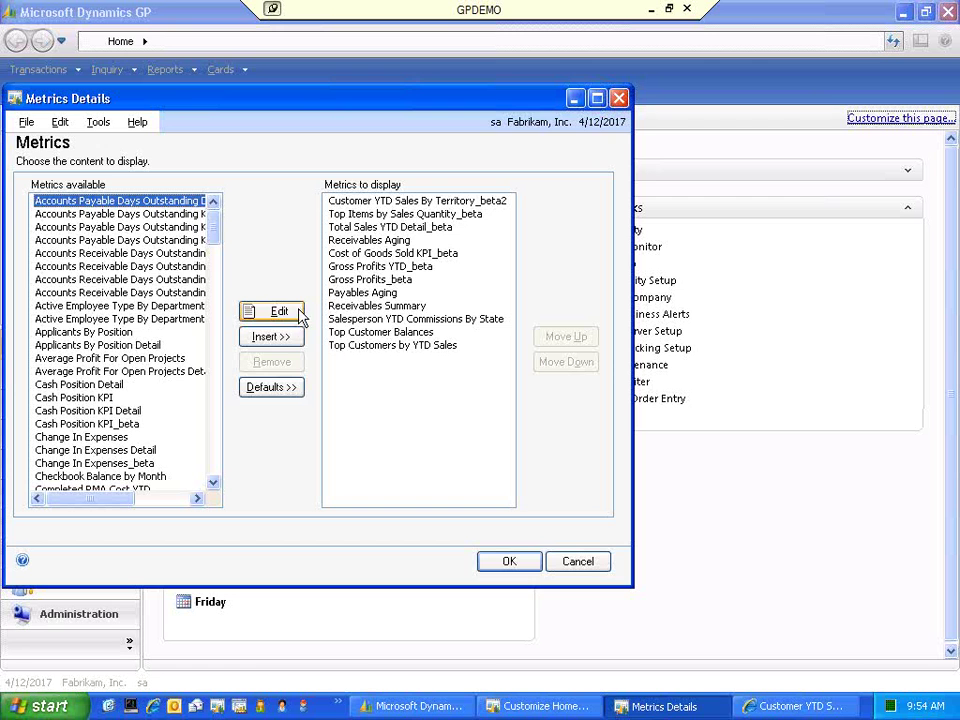
click(512, 564)
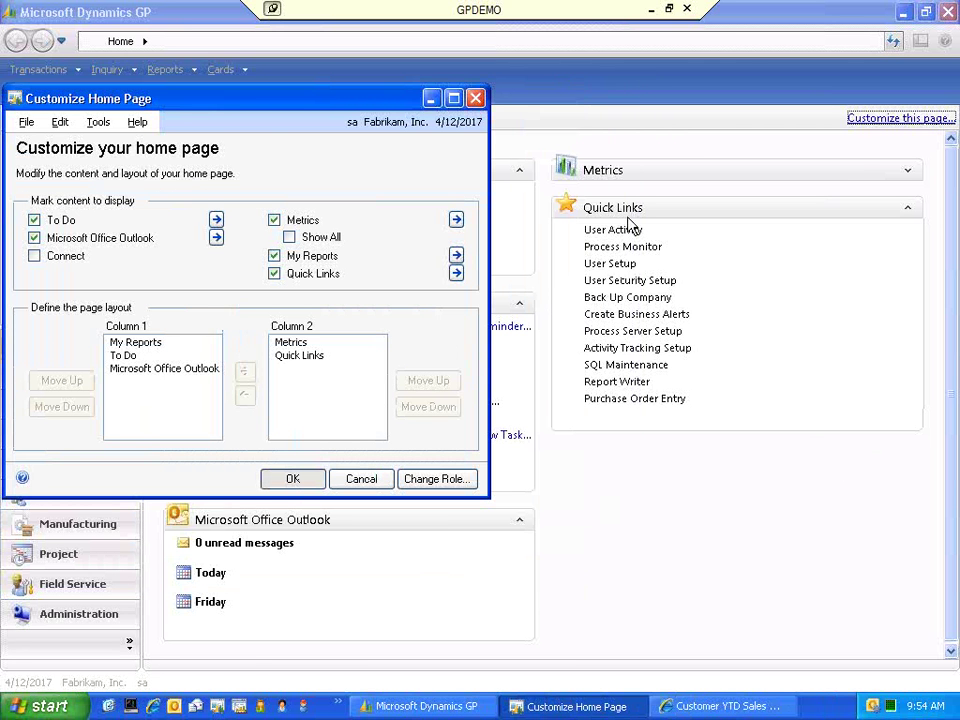
- Close the customization settings, re-expand Metrics, and open Sales > Customers > Big Spenders
key(Return)
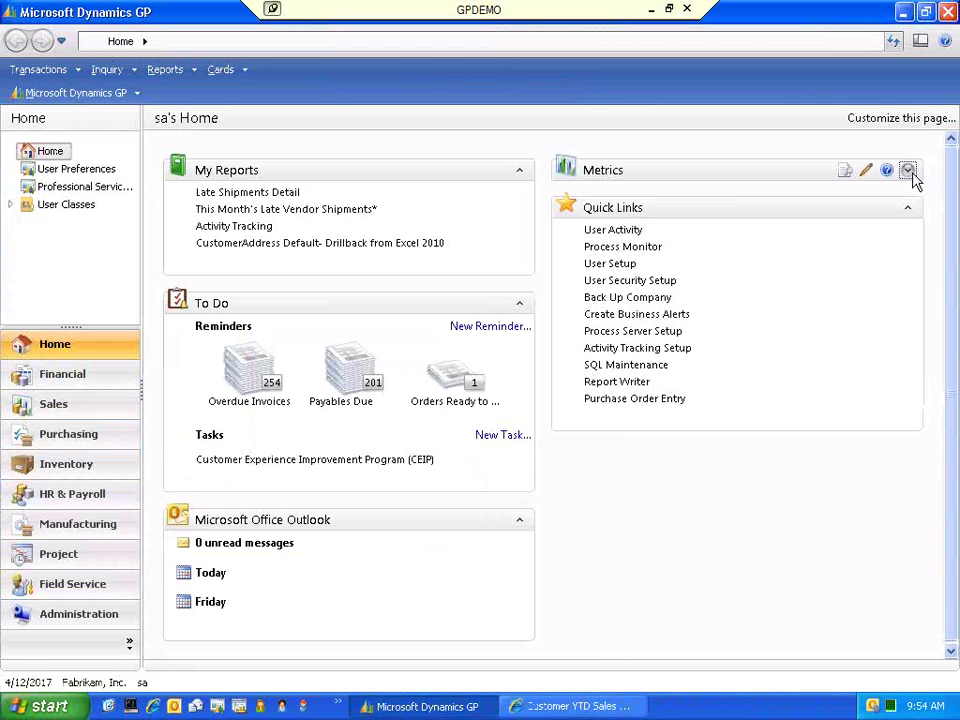
click(908, 172)
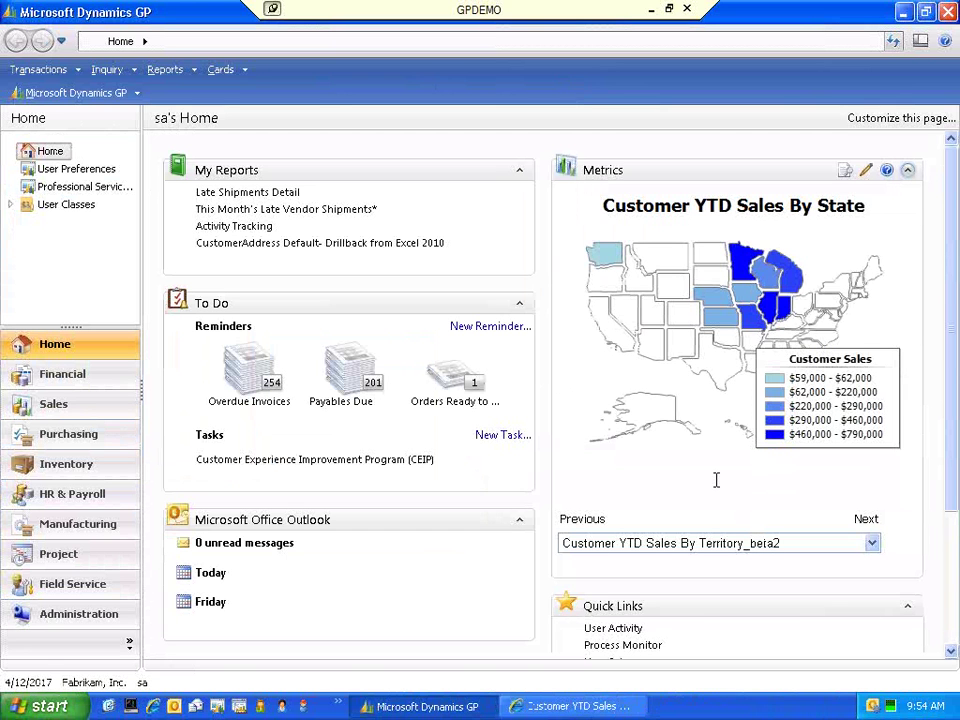
click(55, 404)
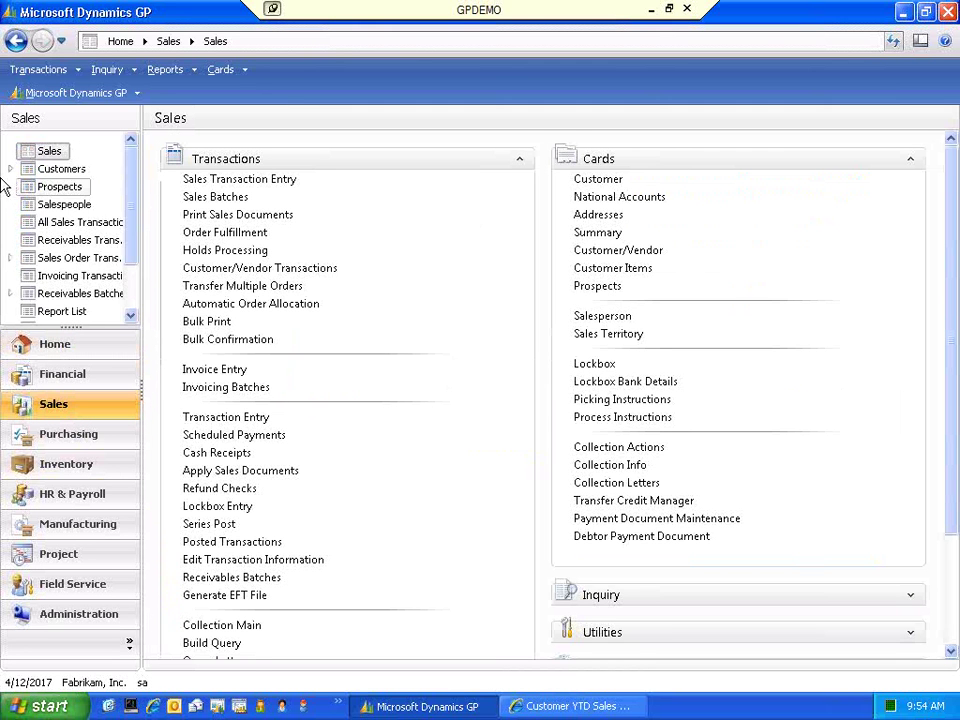
click(10, 169)
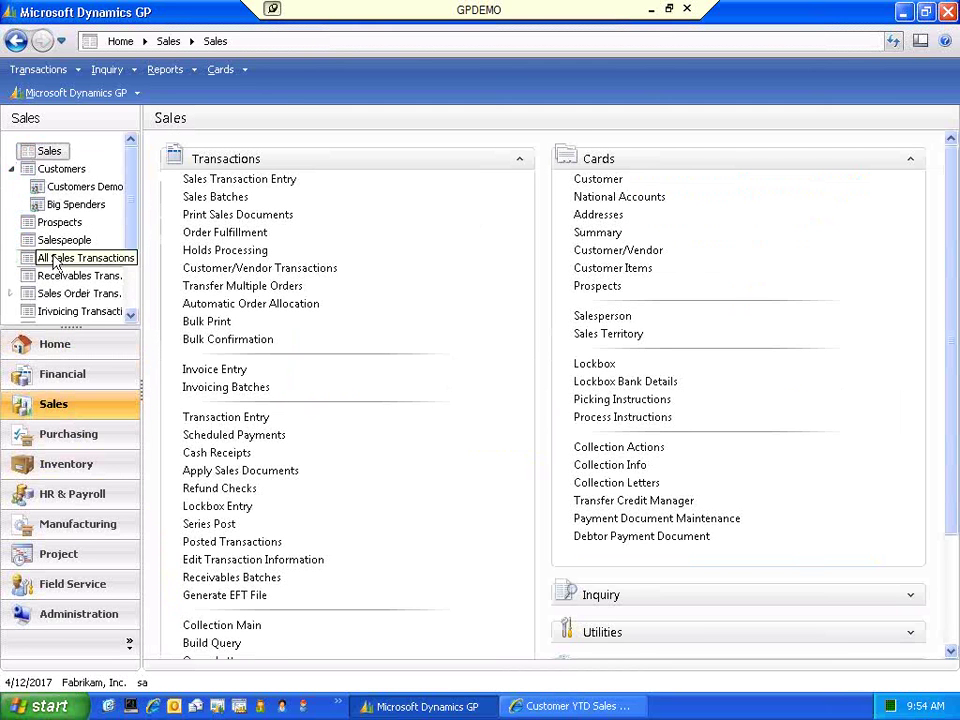
click(76, 207)
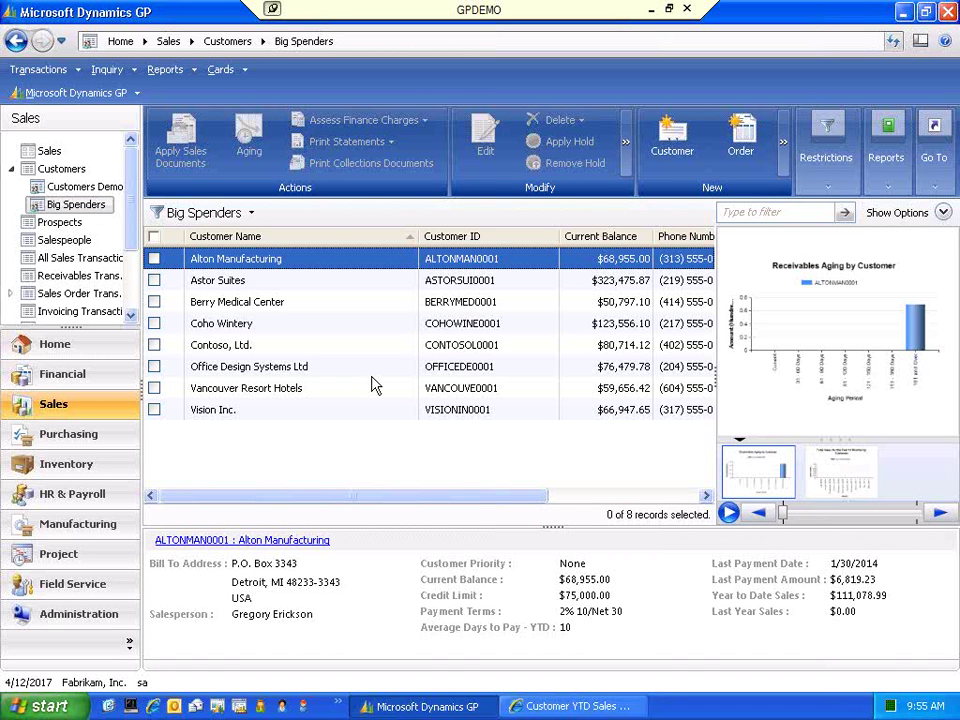
click(12, 294)
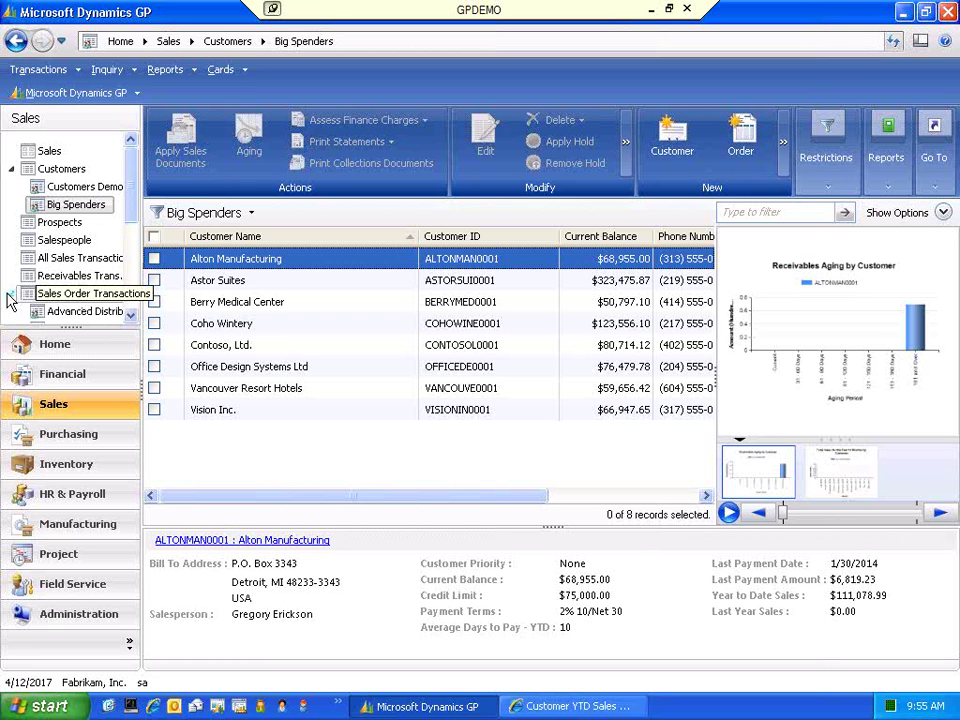
click(129, 320)
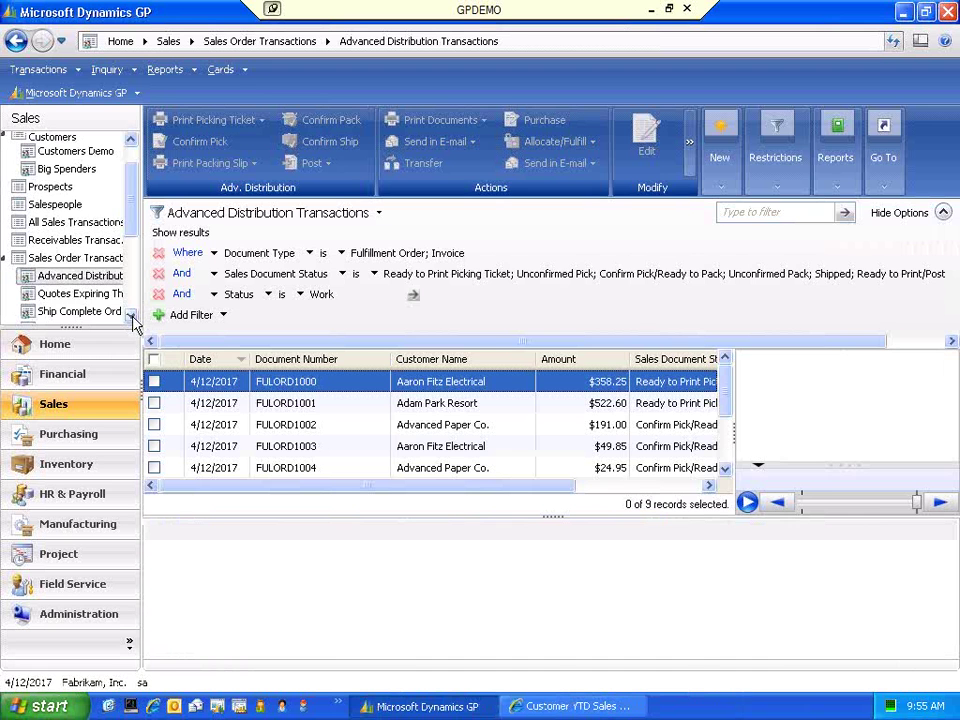
click(130, 316)
click(130, 316)
click(130, 316)
click(130, 316)
click(55, 295)
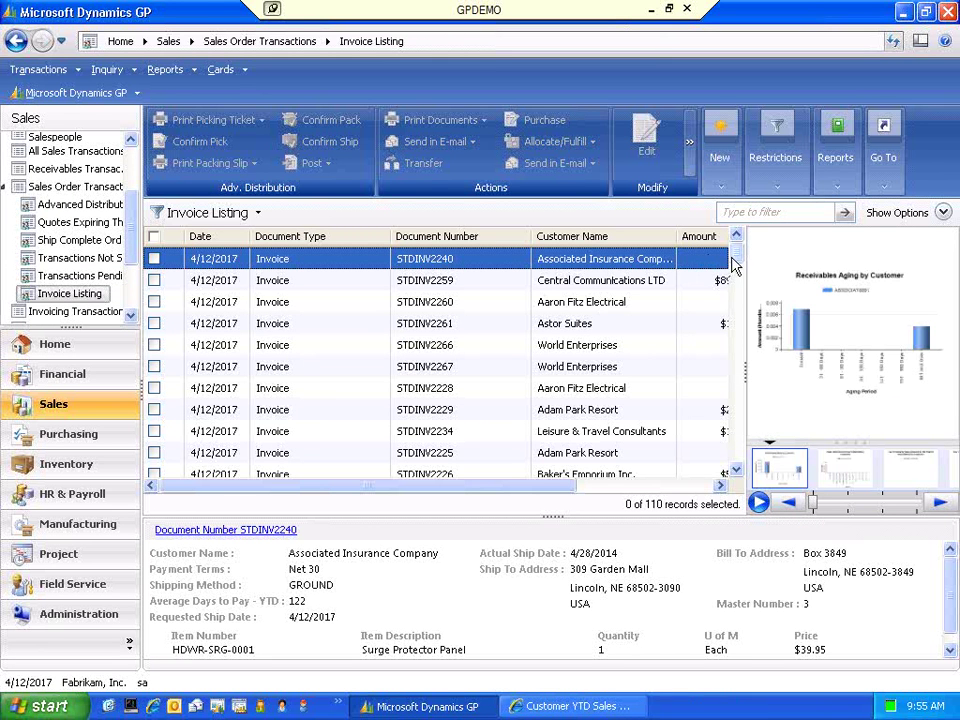
mouse_move(737, 266)
mouse_down()
mouse_move(735, 461)
mouse_move(733, 242)
mouse_up()
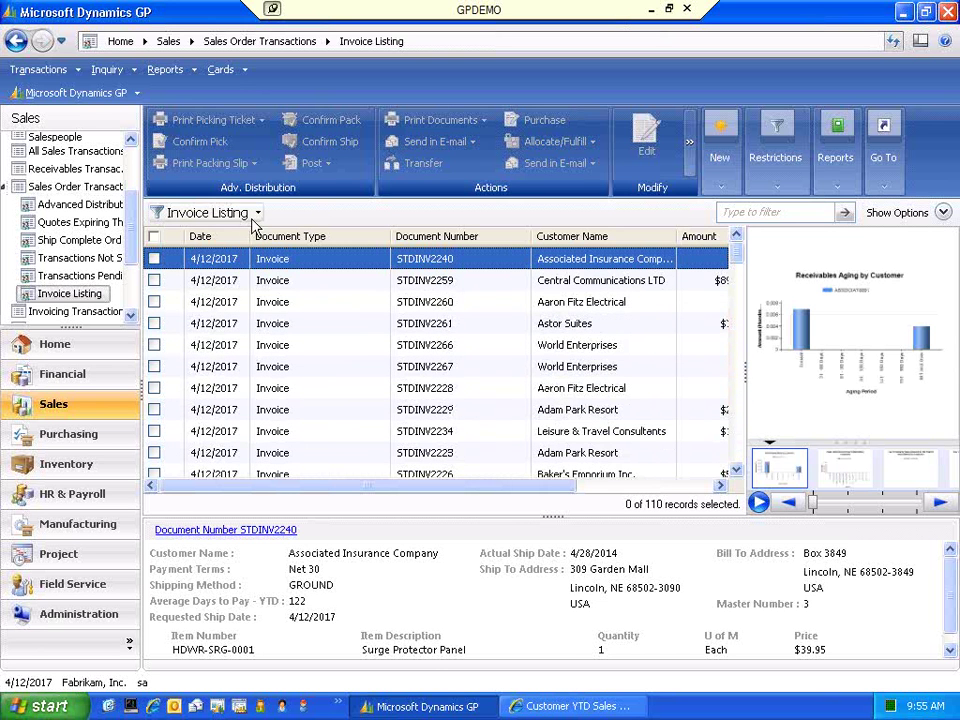
click(97, 188)
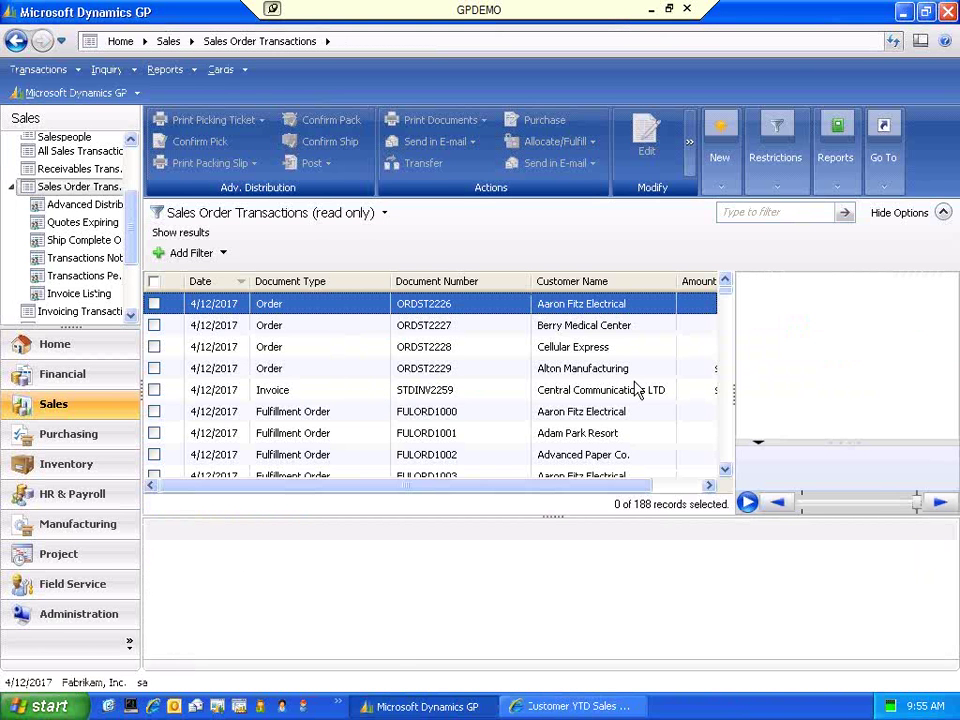
mouse_move(724, 300)
mouse_down()
mouse_move(740, 438)
mouse_move(720, 290)
mouse_up()
click(67, 292)
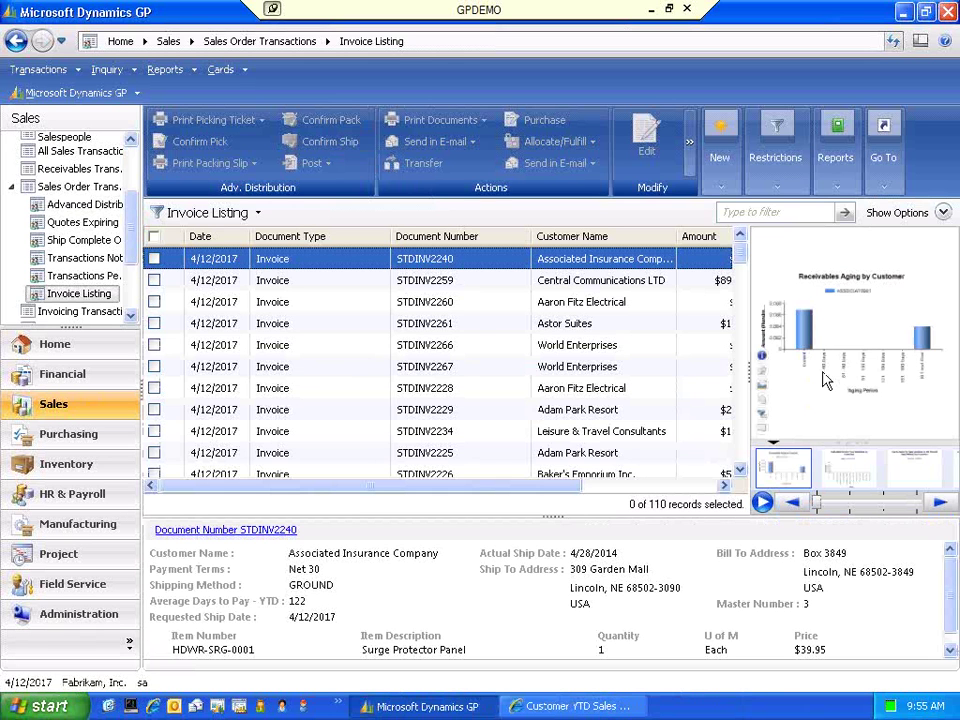
scroll(133, 189, up, 3)
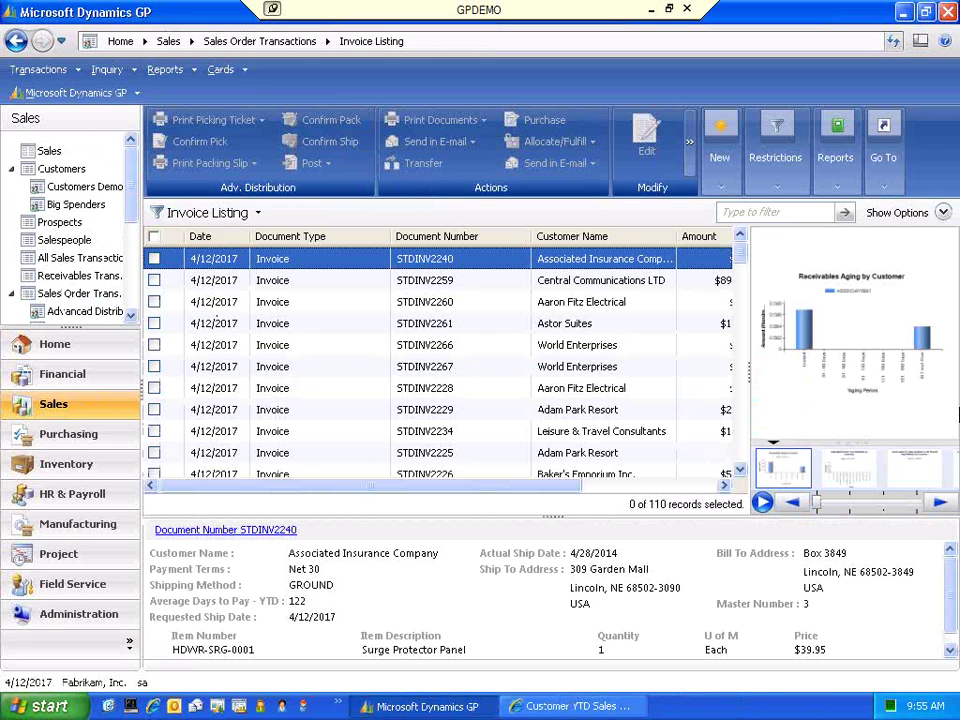
click(84, 208)
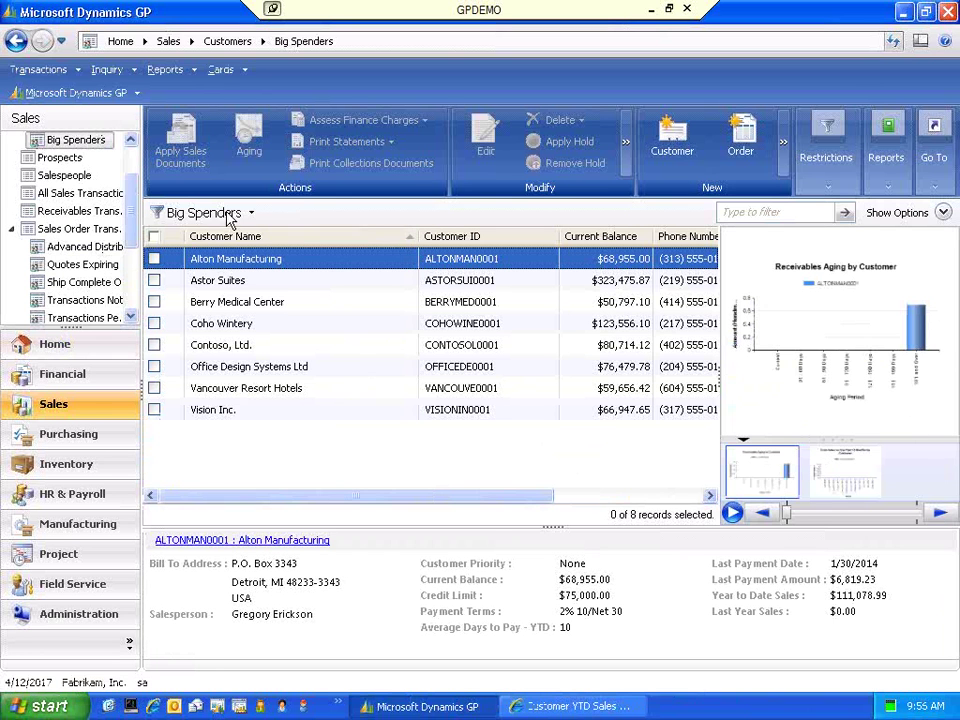
click(250, 214)
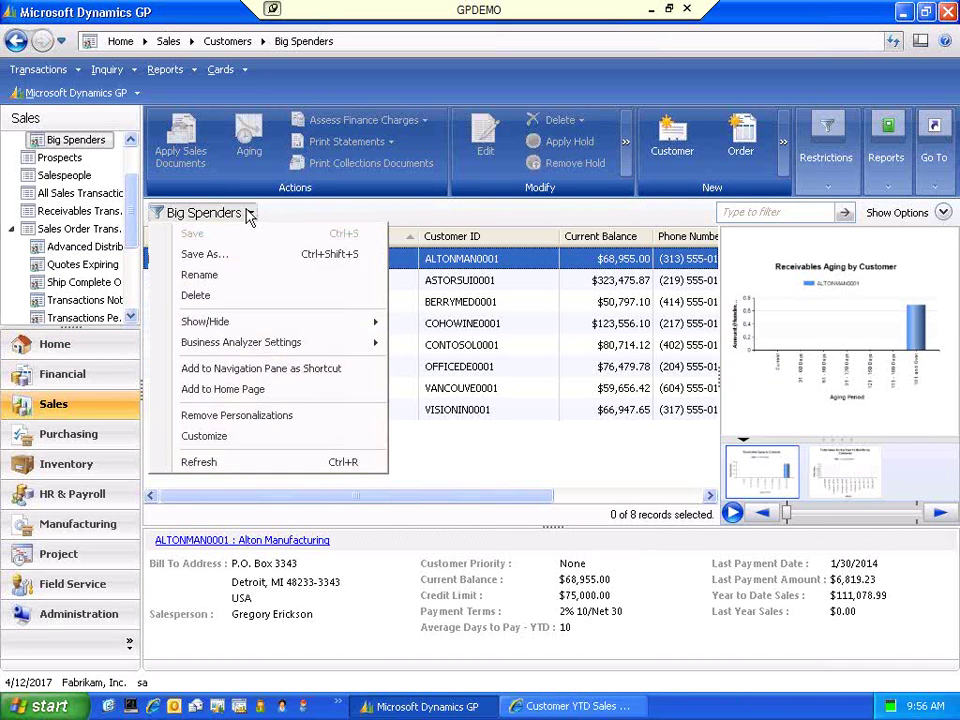
click(205, 437)
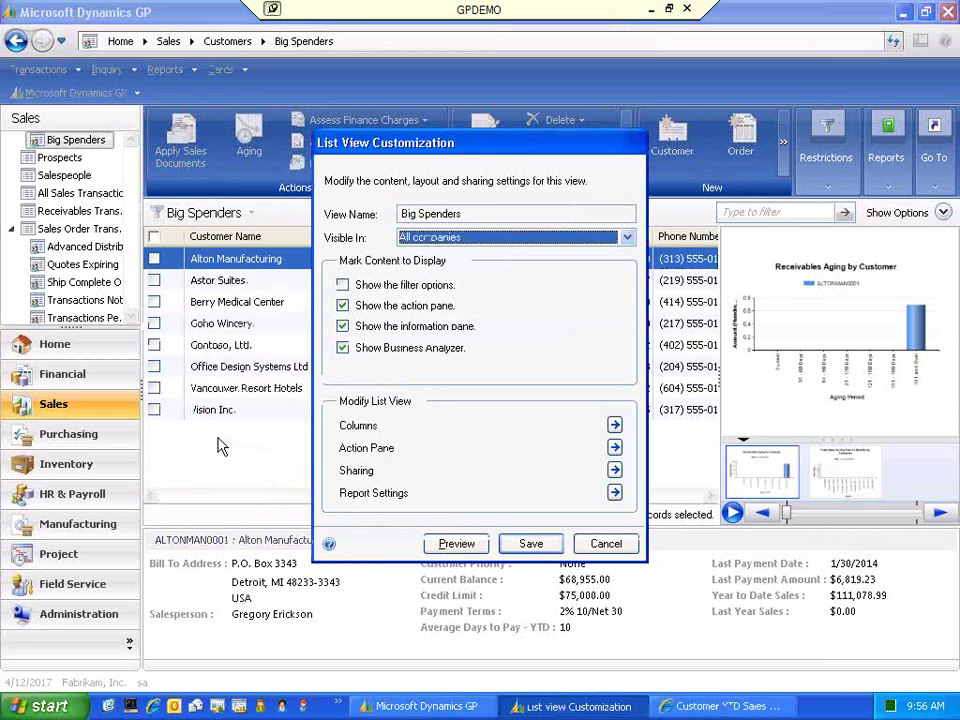
click(615, 492)
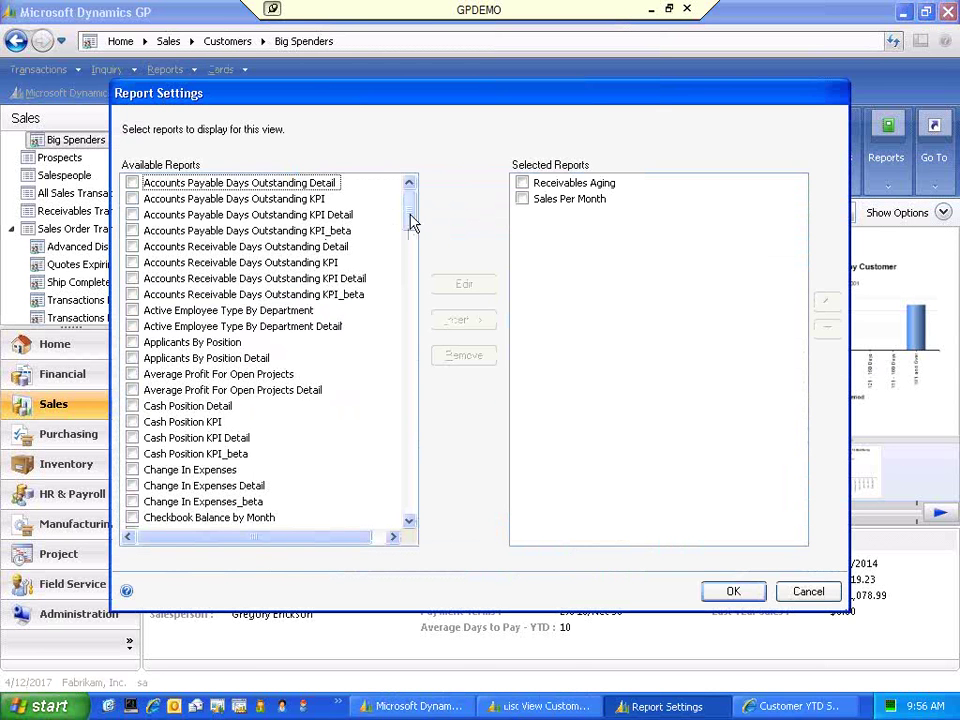
drag(409, 216, 437, 214)
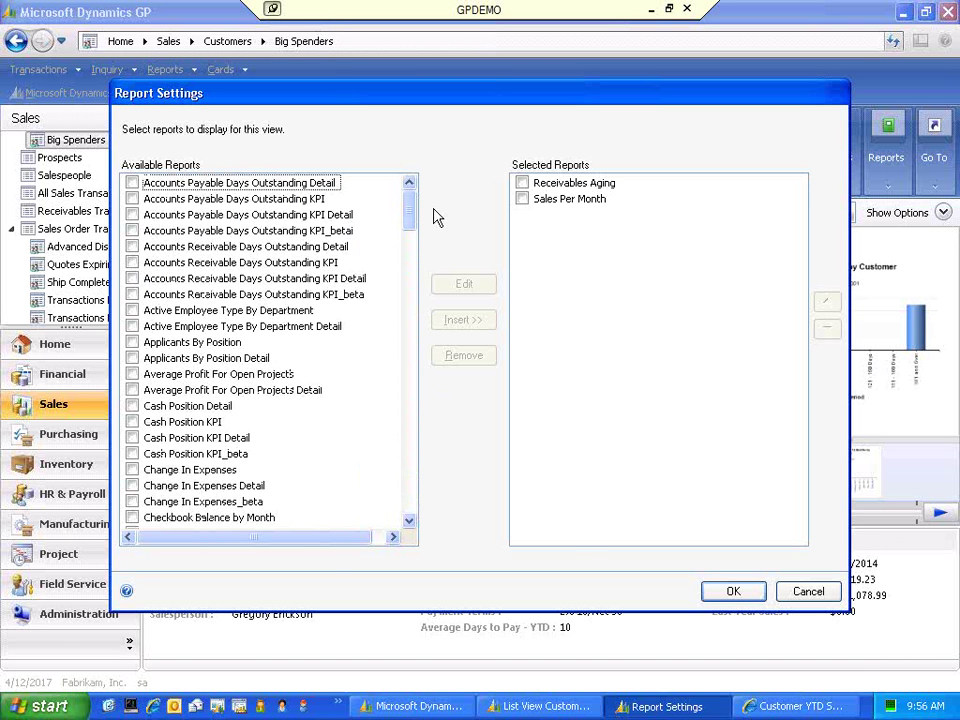
click(808, 590)
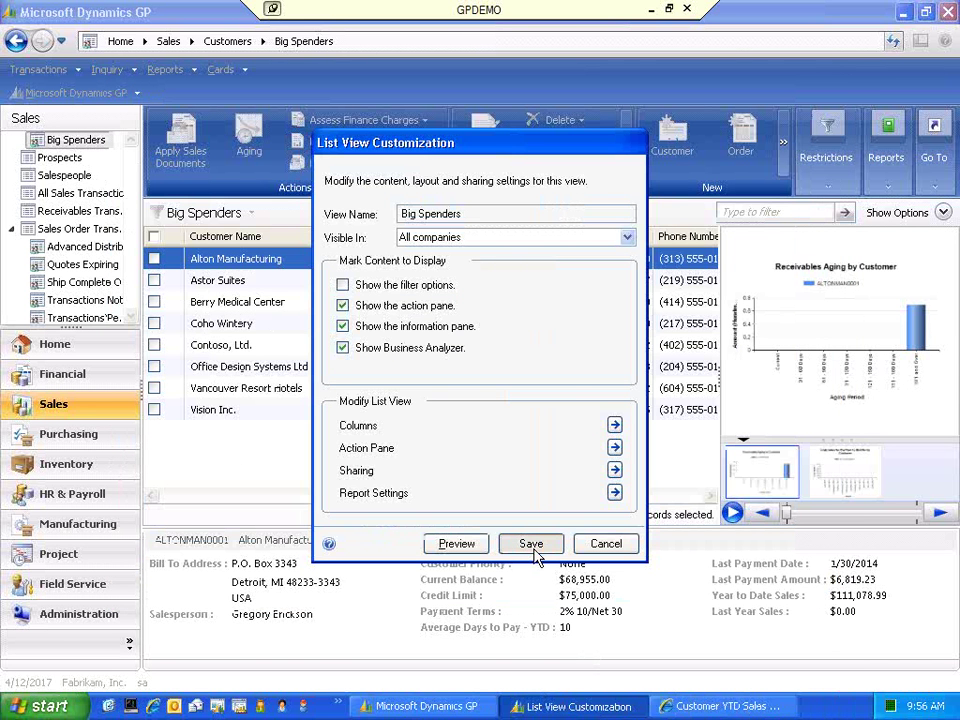
click(612, 546)
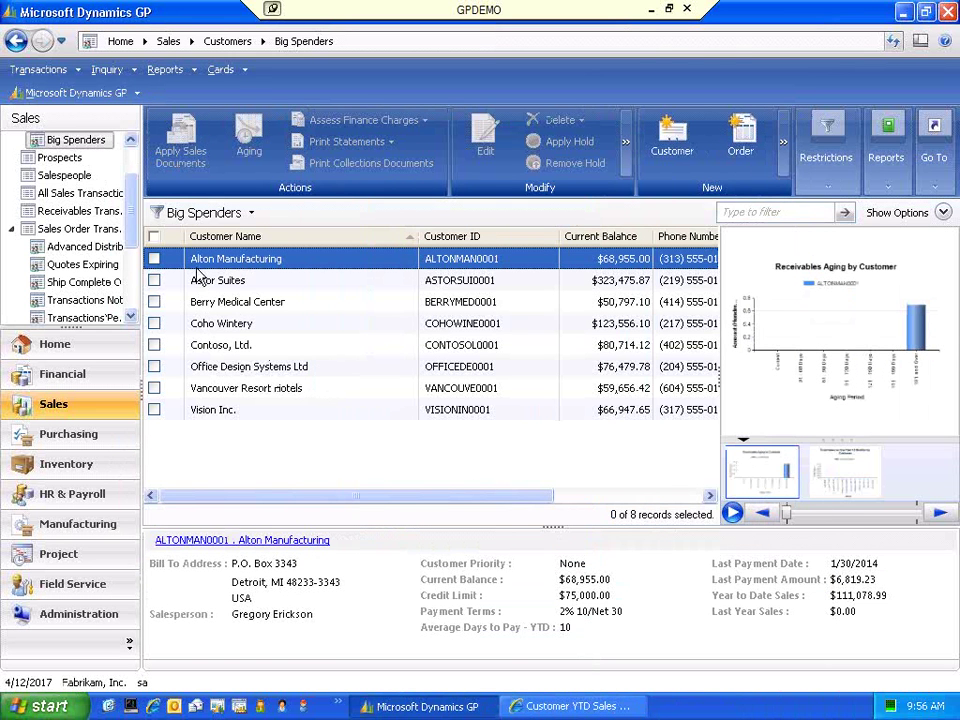
mouse_move(735, 375)
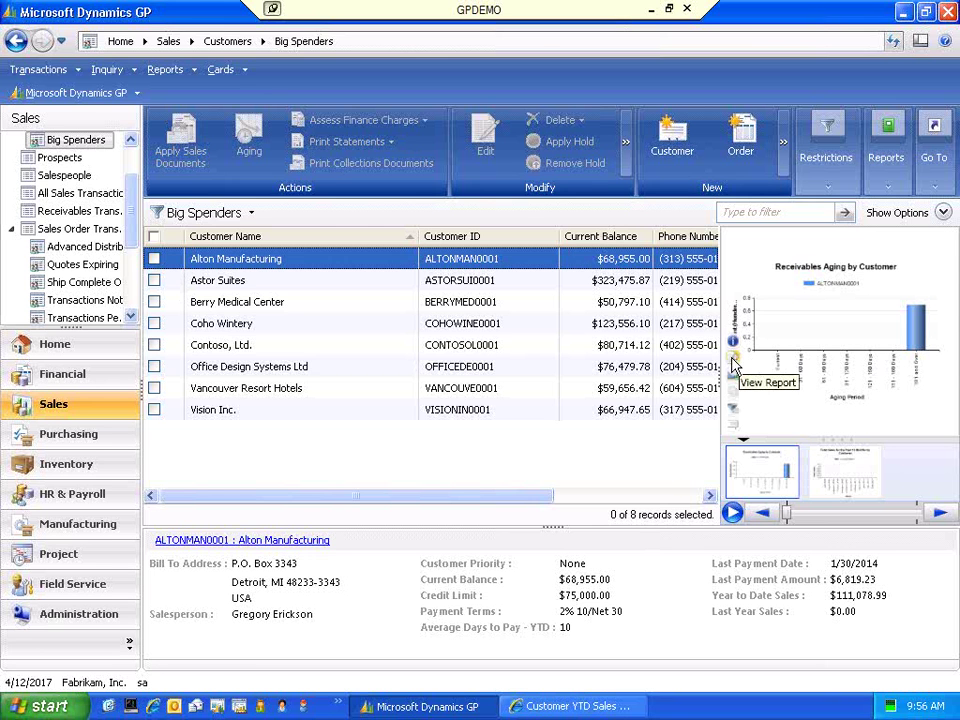
click(734, 366)
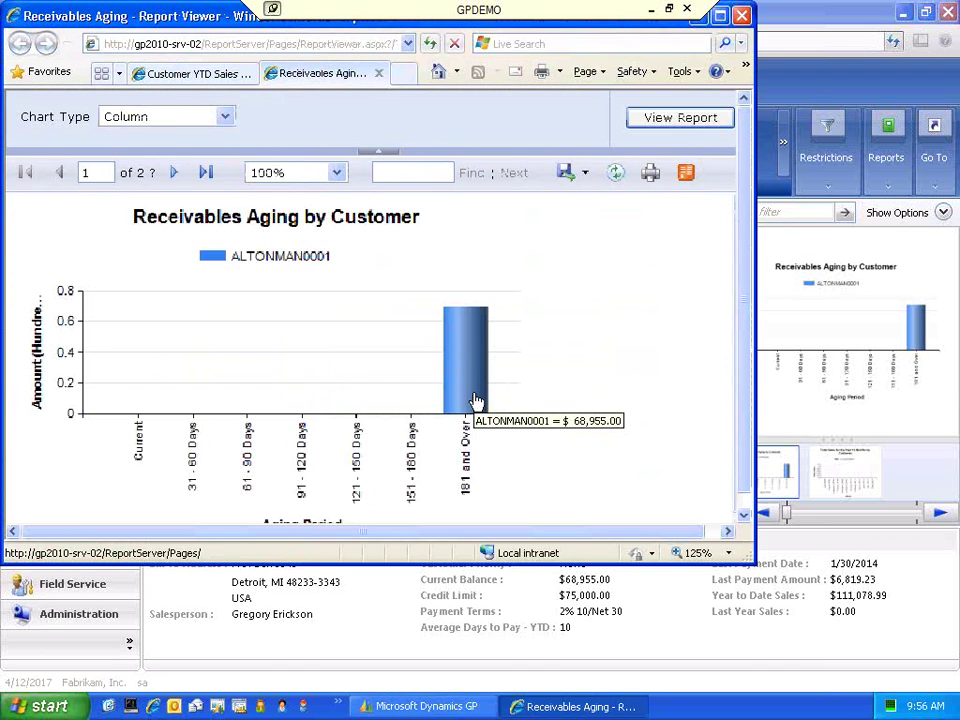
click(469, 372)
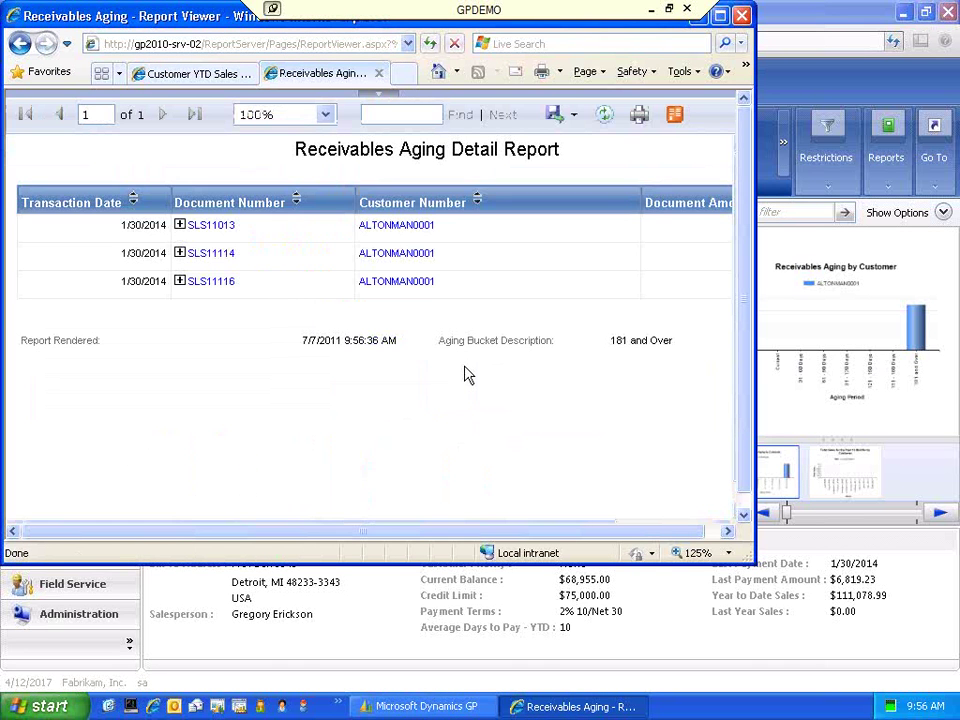
click(742, 15)
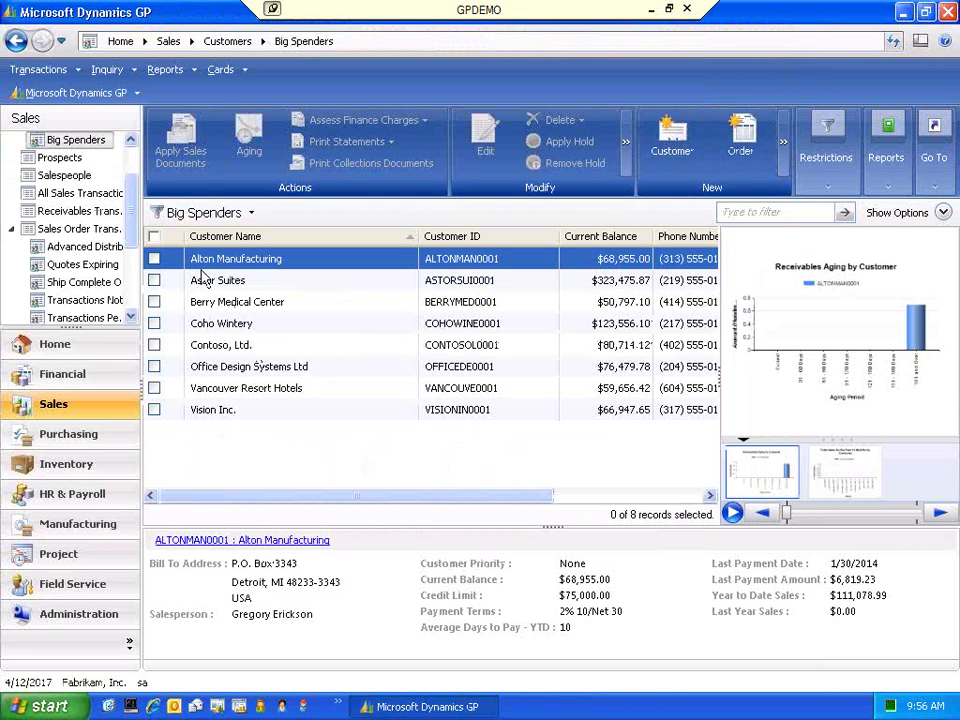
- Check Alton Manufacturing, Astor Suites and Coho Wintery, reloading the receivables aging chart after each addition
click(154, 259)
click(154, 280)
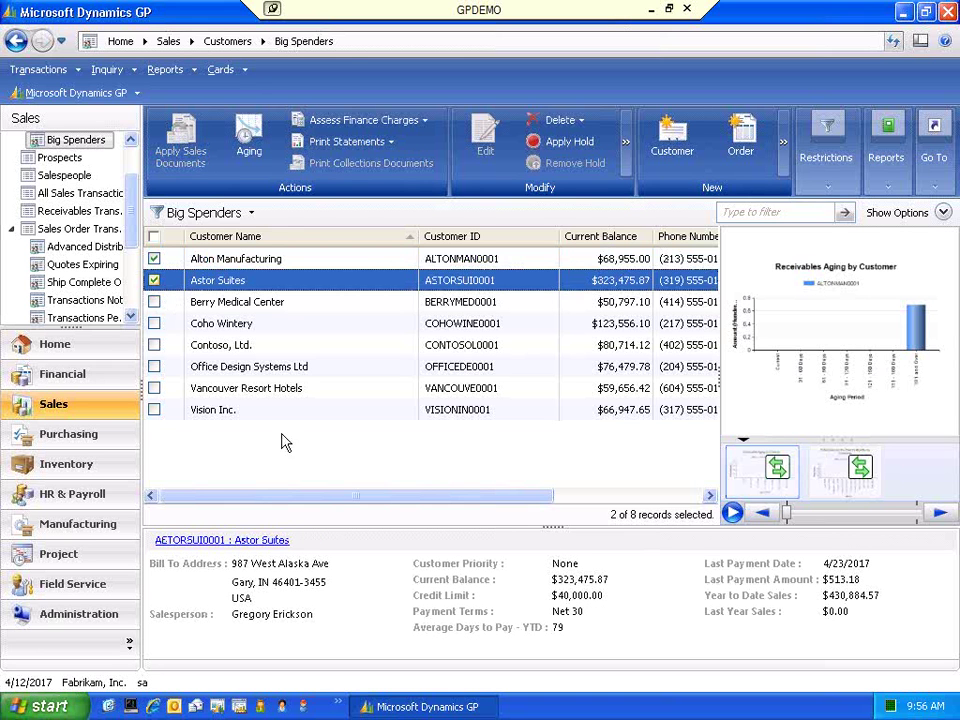
click(779, 468)
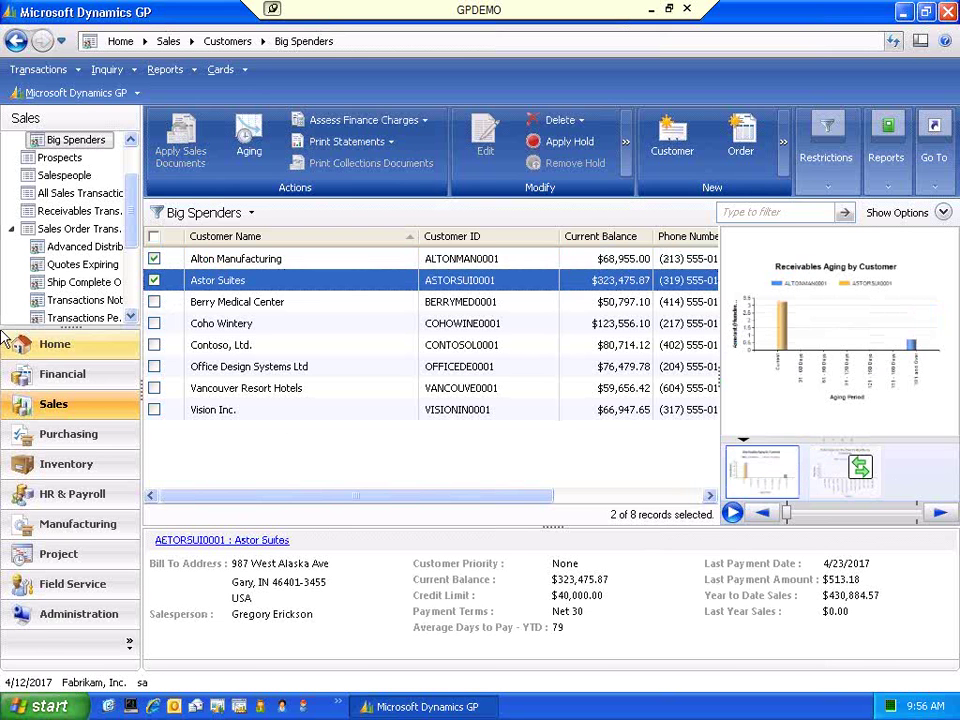
click(154, 323)
click(779, 468)
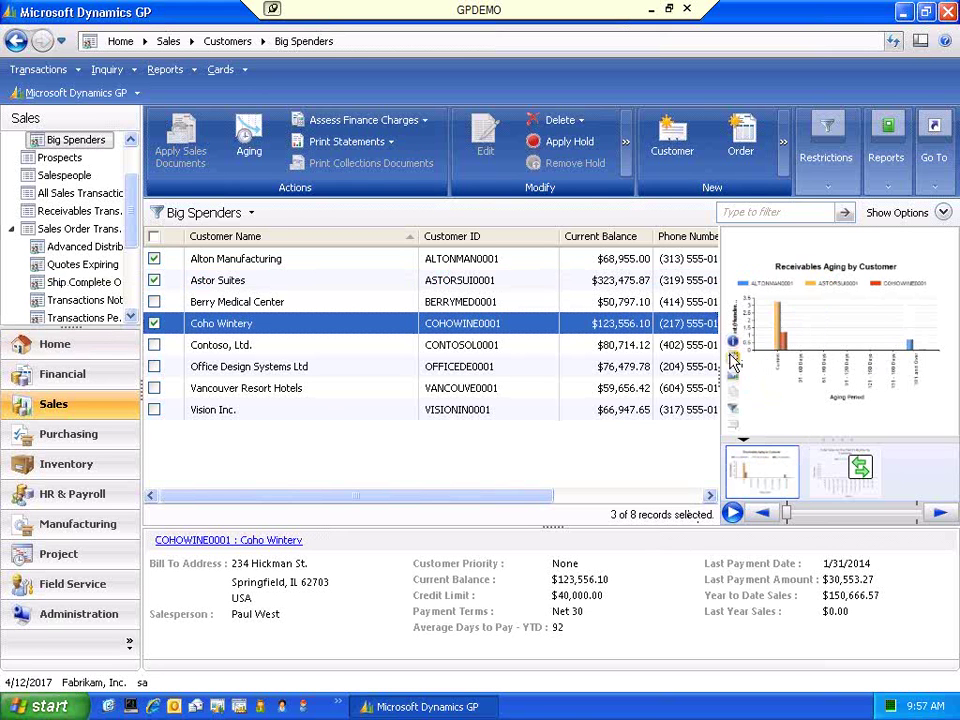
click(732, 358)
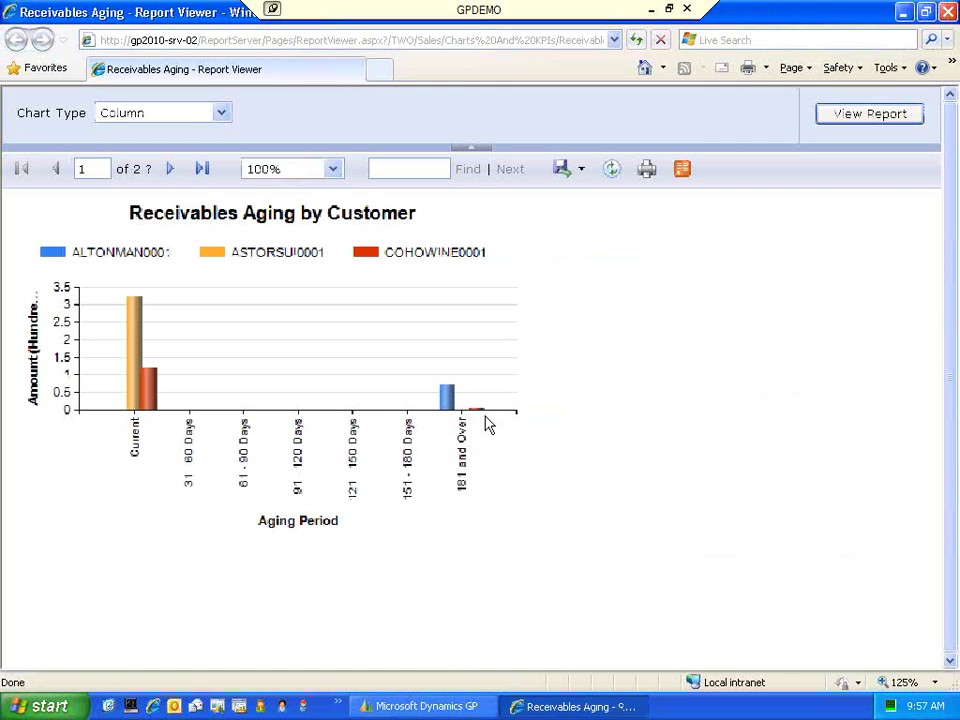
mouse_move(150, 412)
click(926, 13)
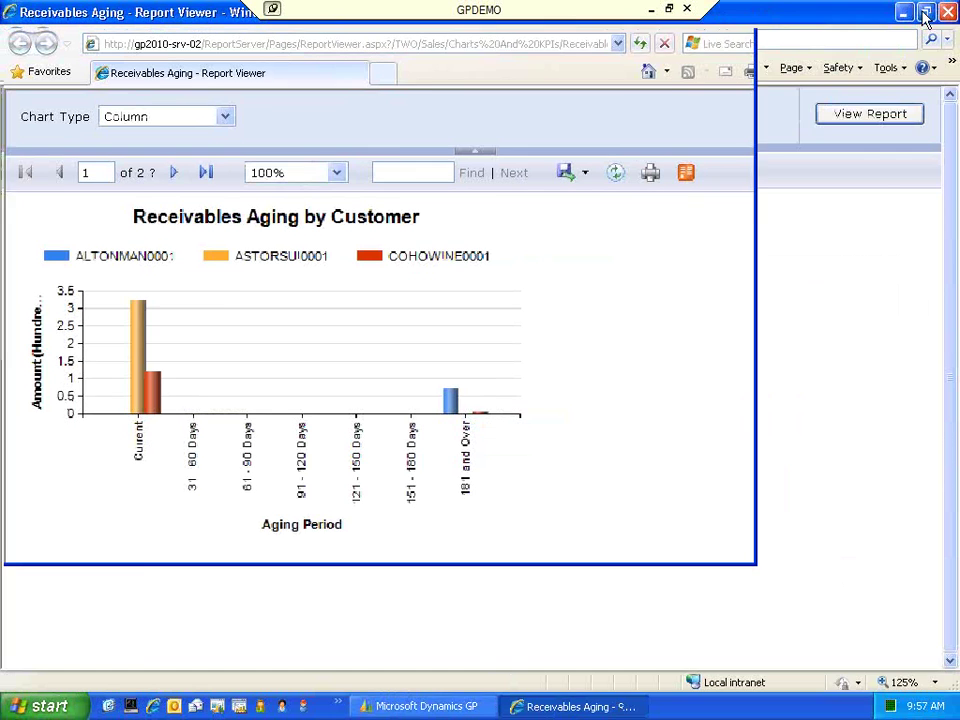
click(748, 22)
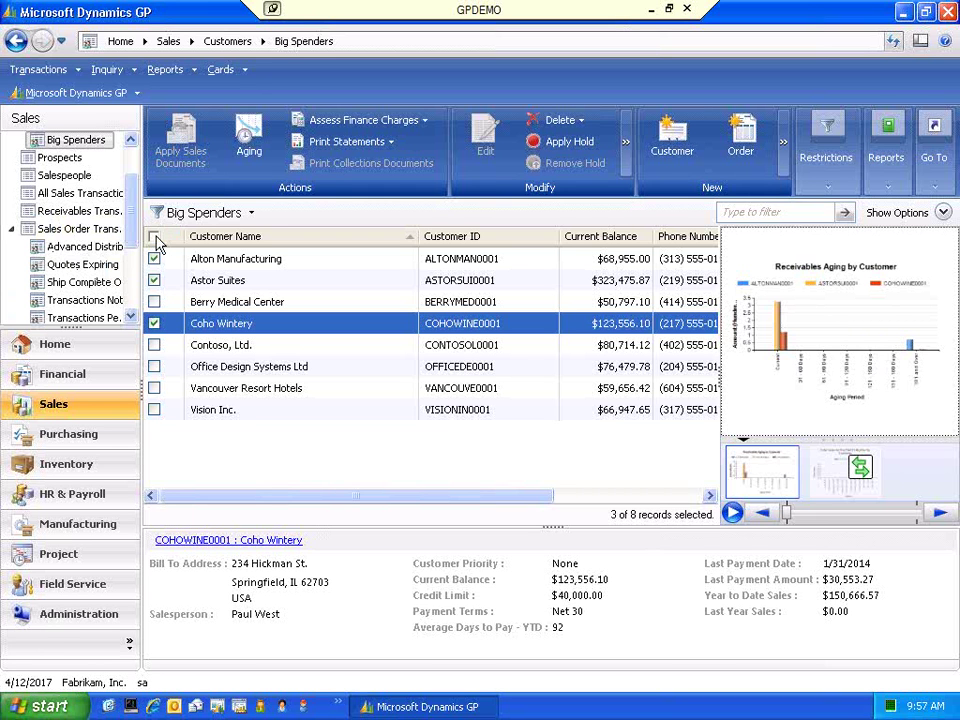
- Switch the chart to Total Sales for the Past 12 Months
click(835, 480)
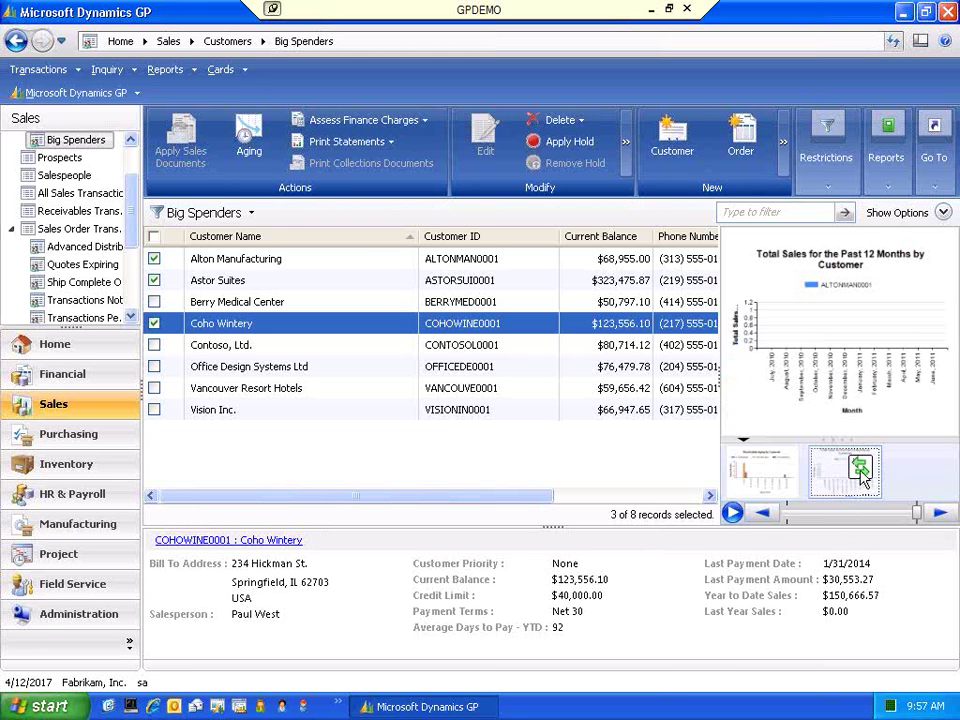
mouse_move(795, 308)
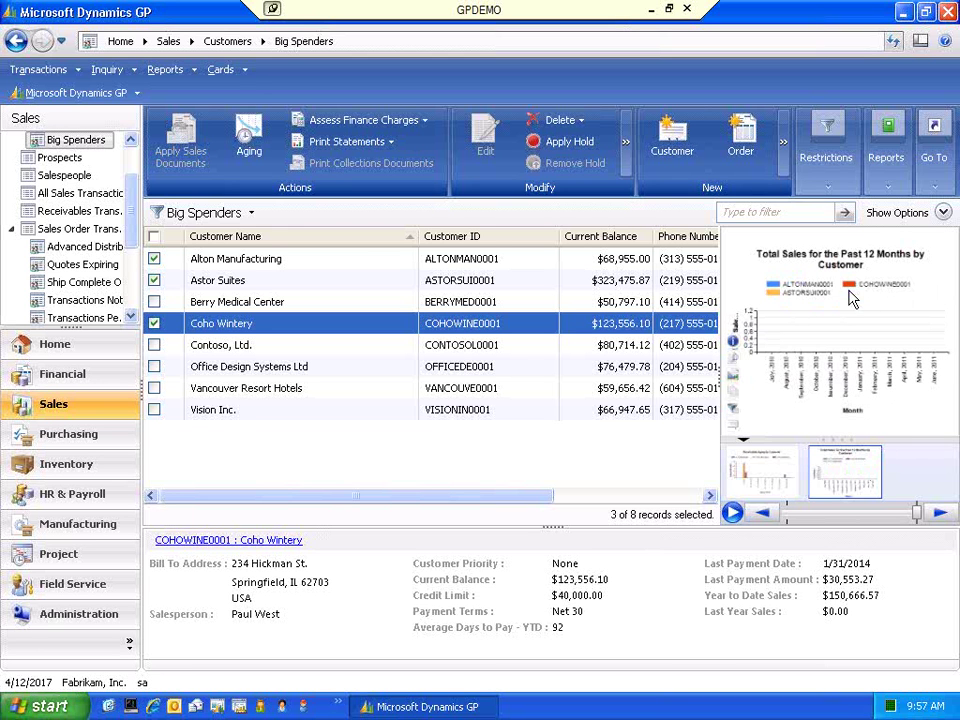
click(734, 412)
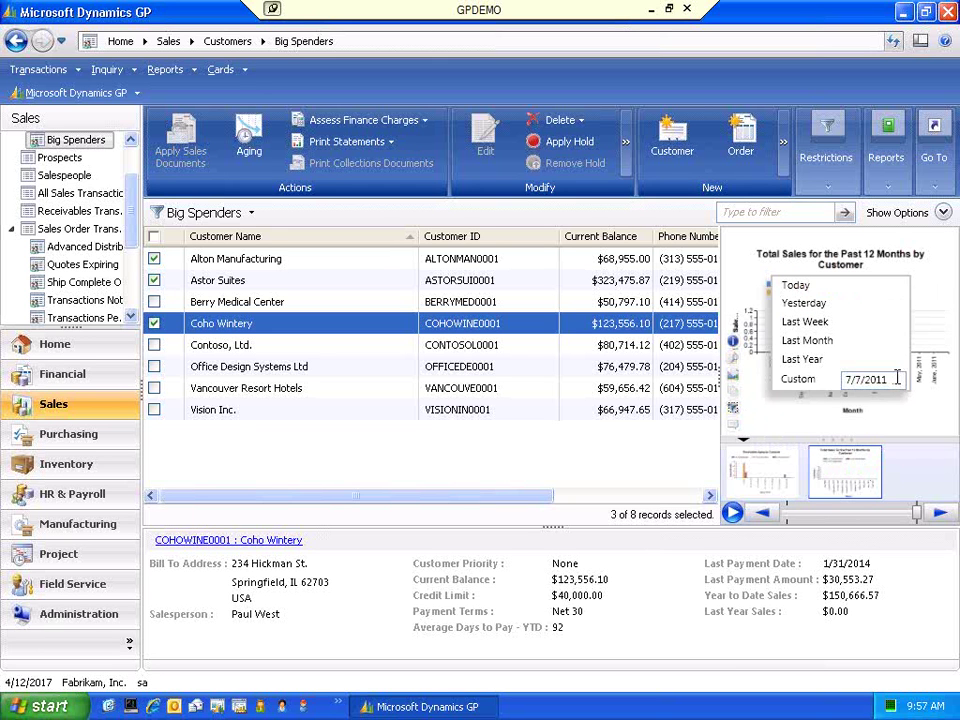
key(Return)
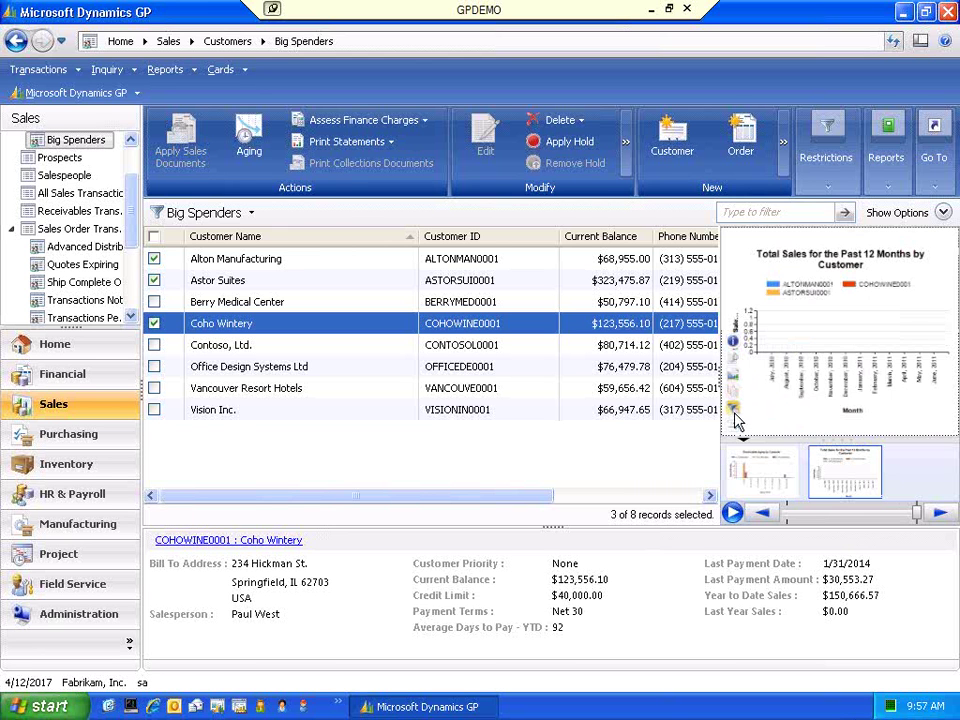
- Set the chart's custom date to 04/12/2017 and open its Sales Per Month report
click(735, 420)
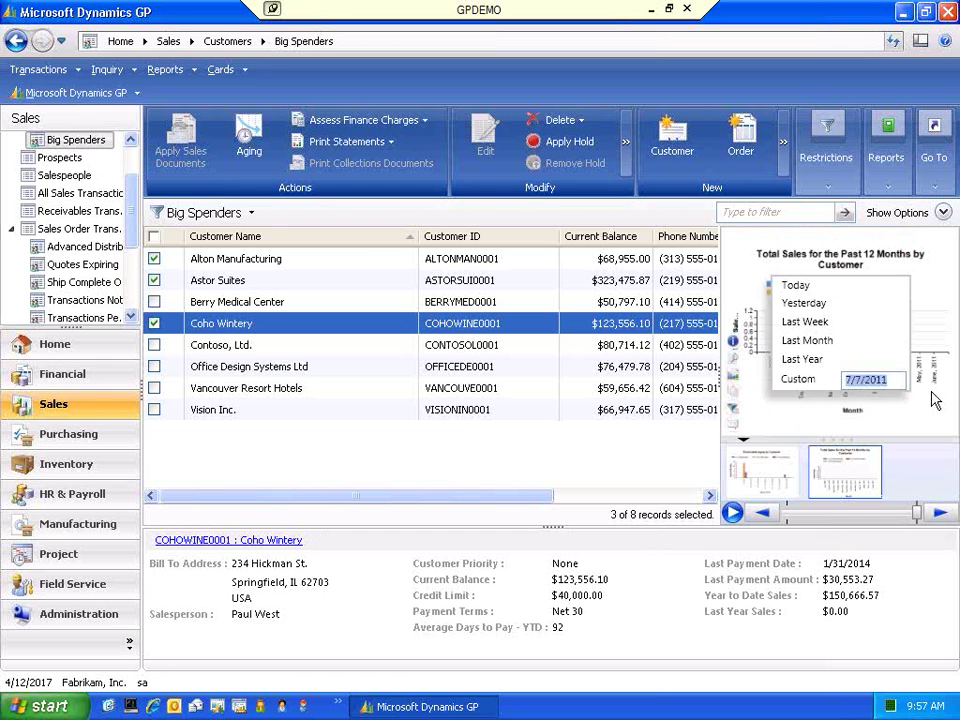
text(04/12/2017)
key(Return)
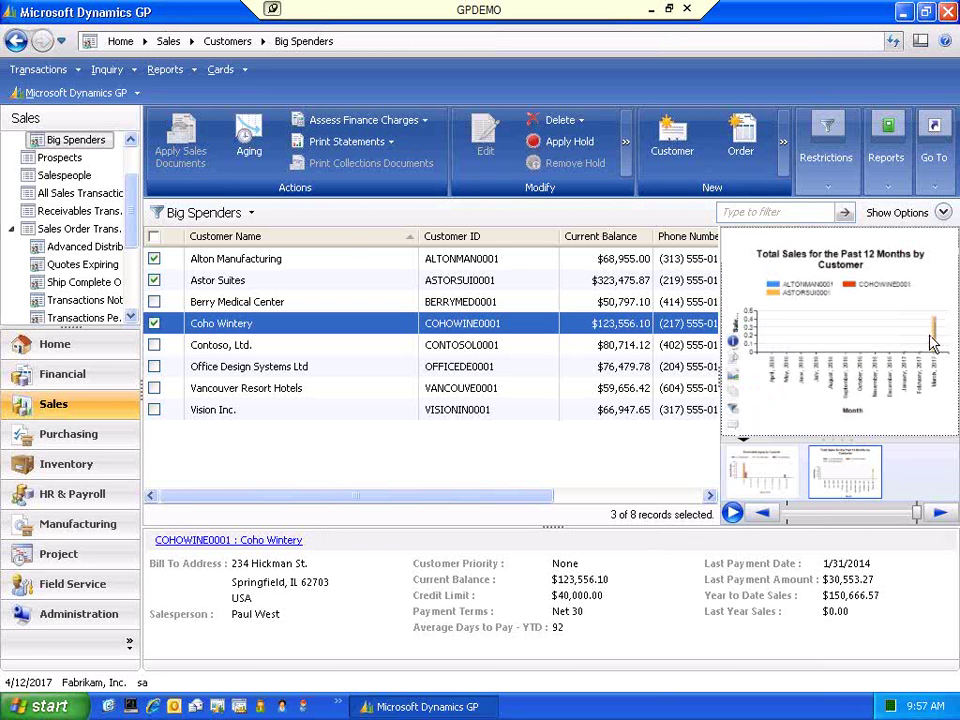
click(735, 360)
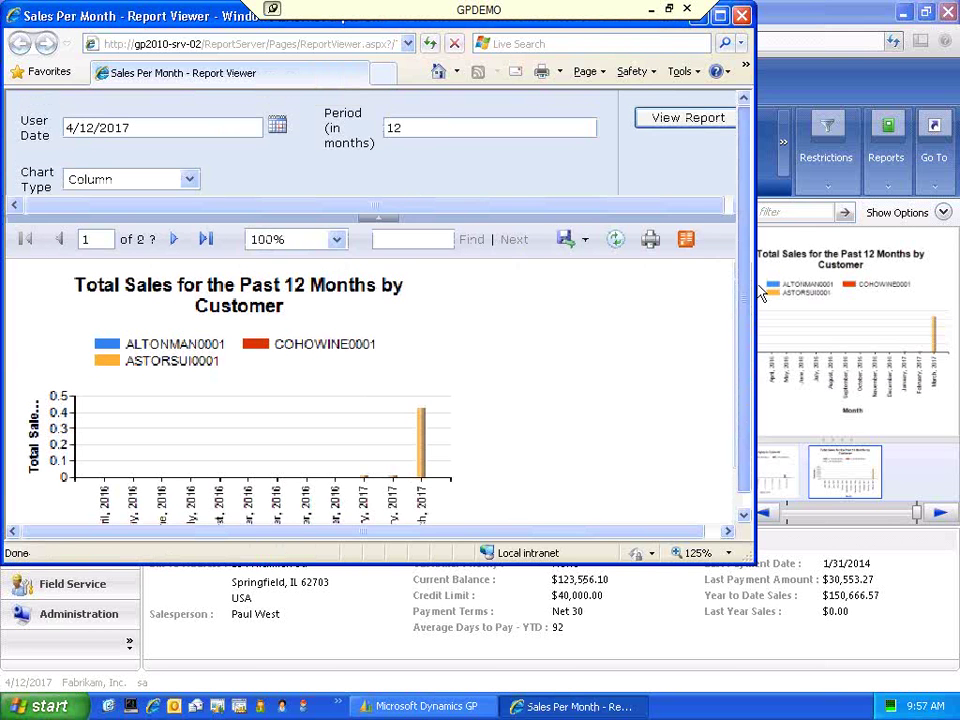
- Enlarge the report viewer and rerun Sales Per Month with a 24-month period
drag(755, 563, 797, 632)
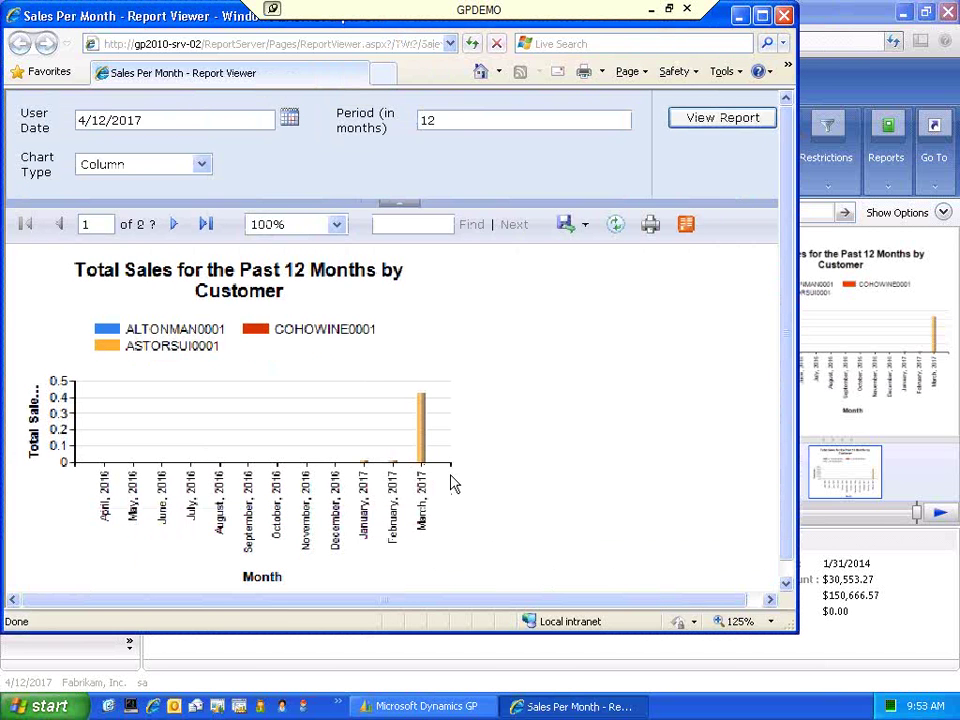
double_click(421, 121)
text(24)
click(762, 121)
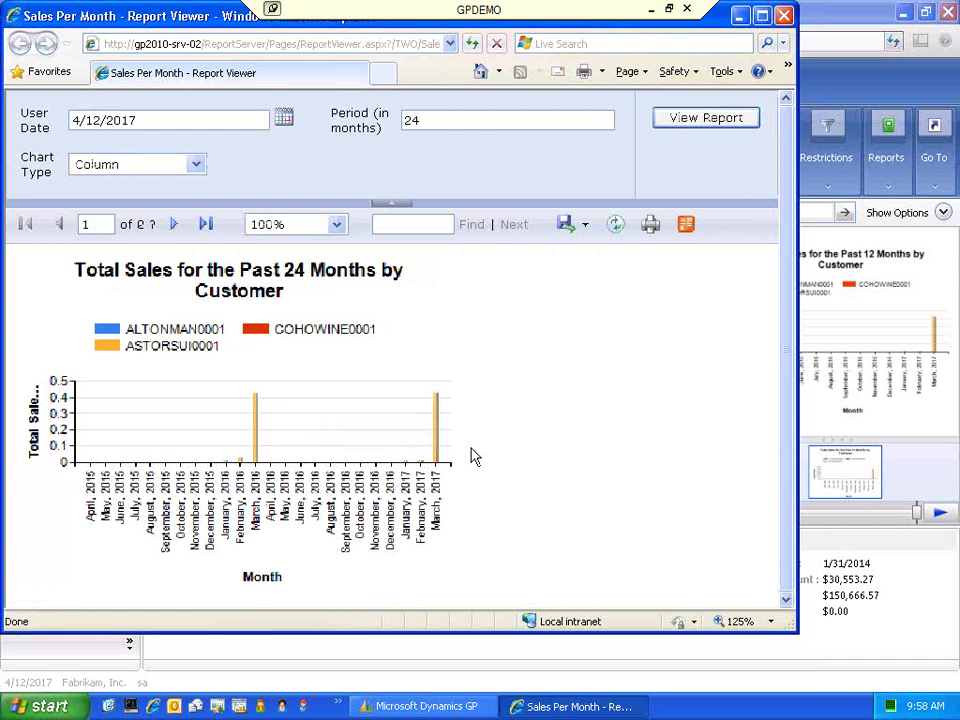
- Change the chart type to Line, rerun the report, then close the viewer
click(196, 165)
click(88, 199)
click(703, 120)
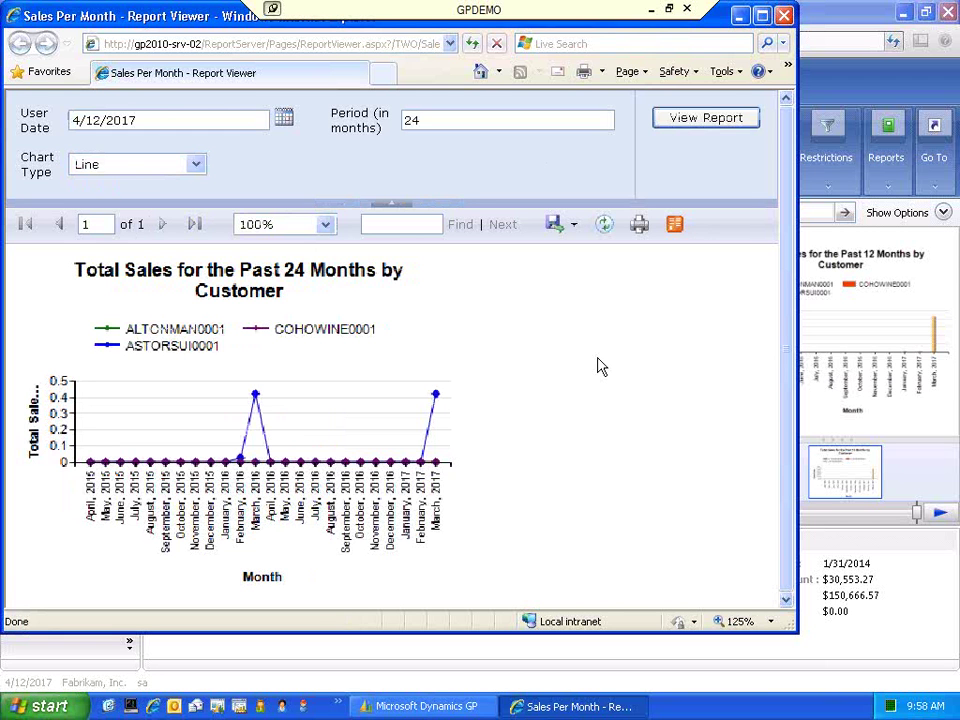
click(785, 16)
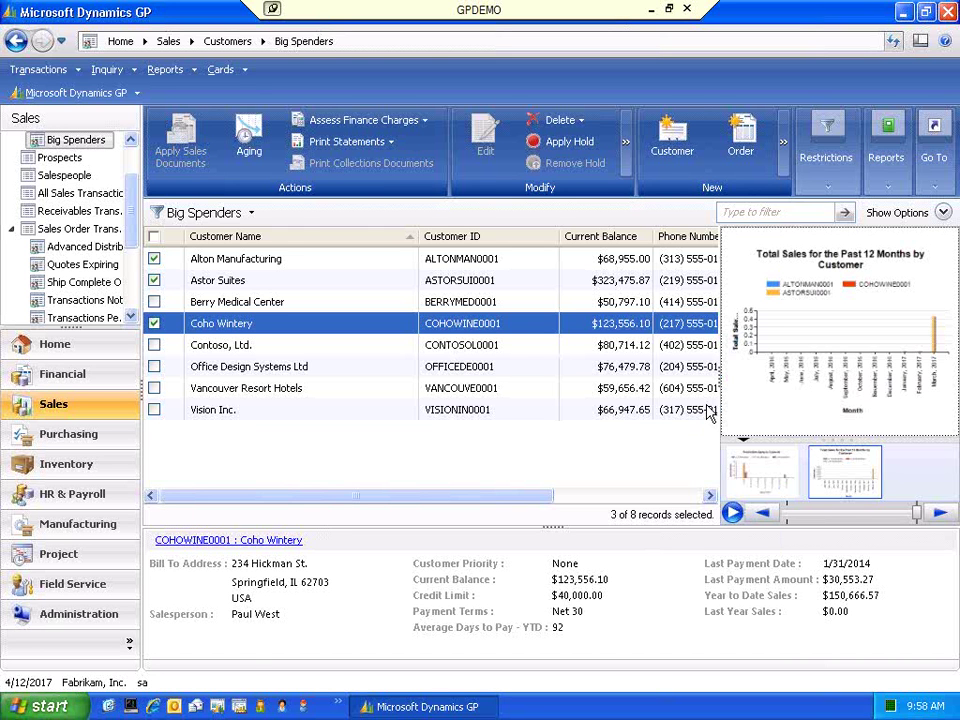
mouse_move(771, 376)
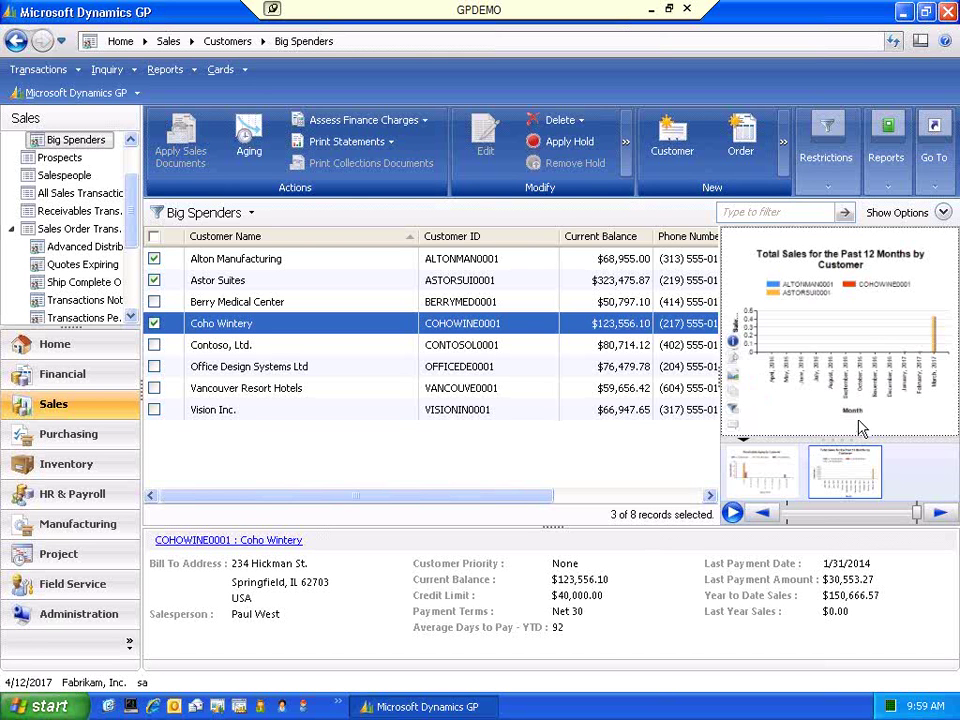
click(731, 366)
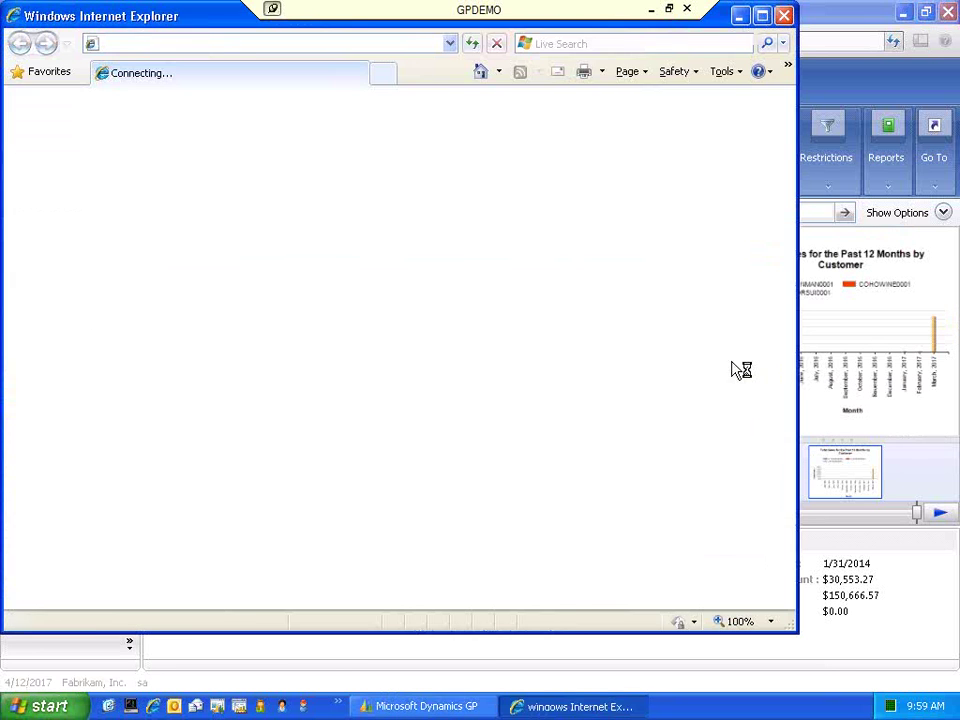
click(784, 17)
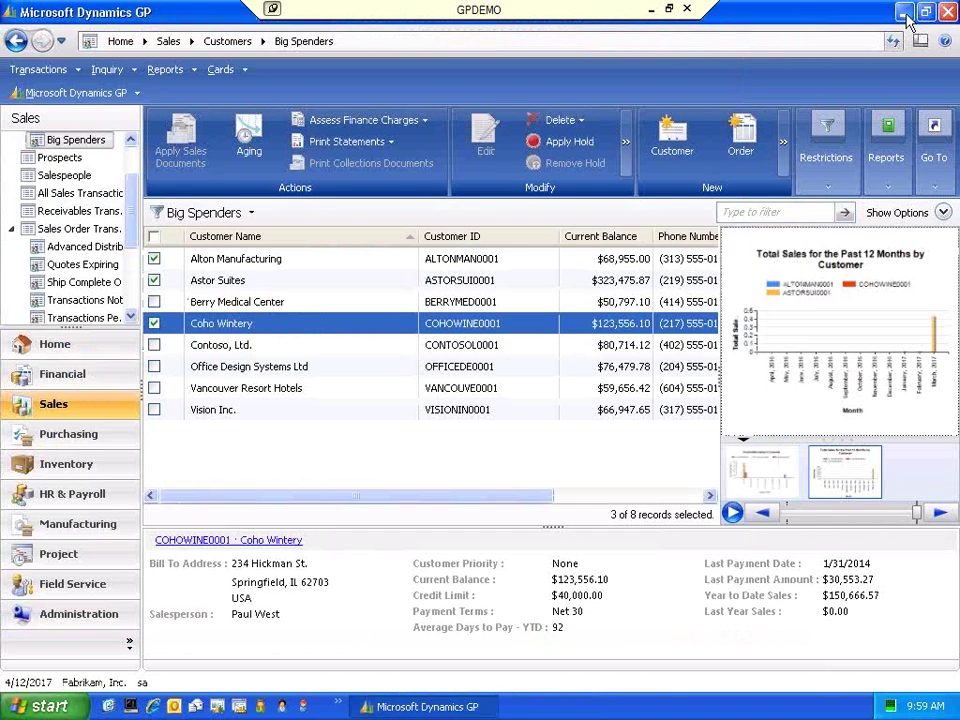
- Minimize Dynamics GP and launch Microsoft Dynamics GP Business Analyzer from Start > All Programs > Microsoft Dynamics
click(903, 13)
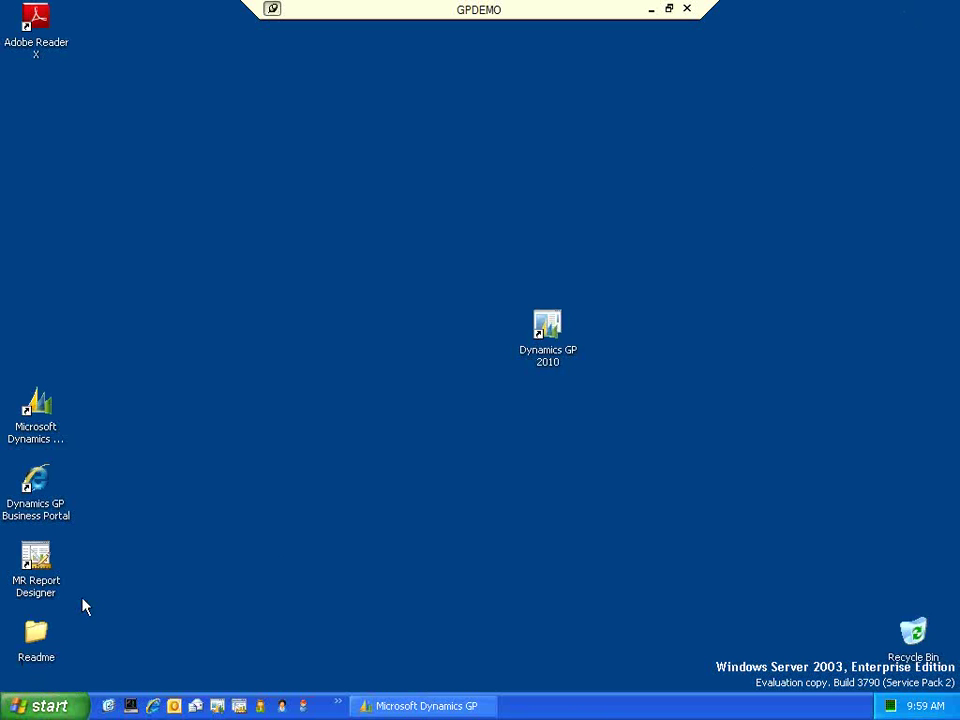
click(52, 710)
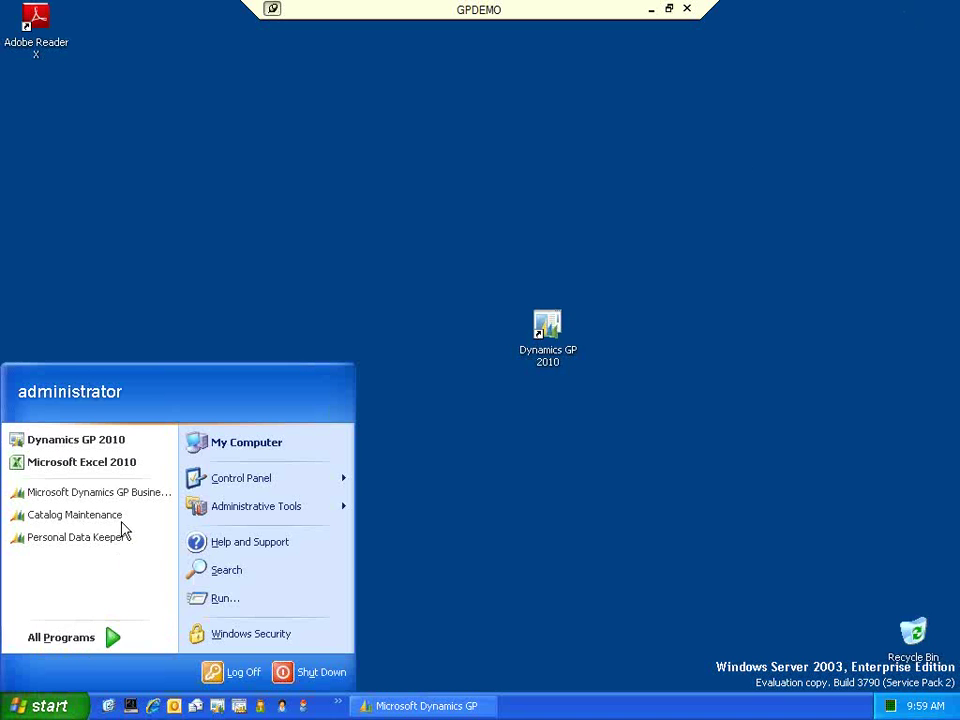
mouse_move(110, 638)
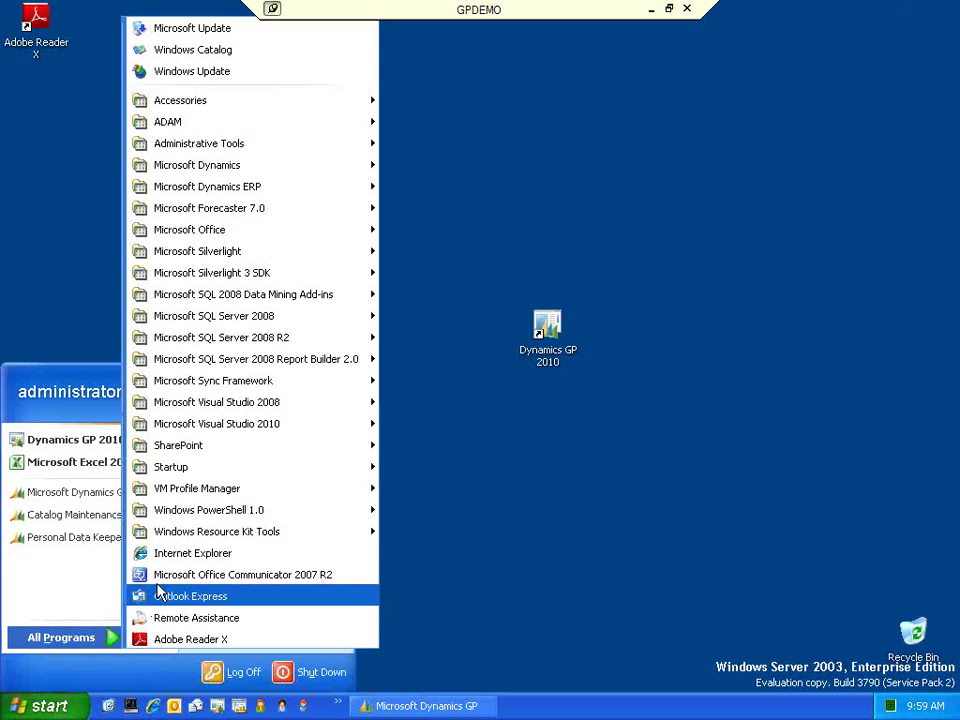
mouse_move(330, 167)
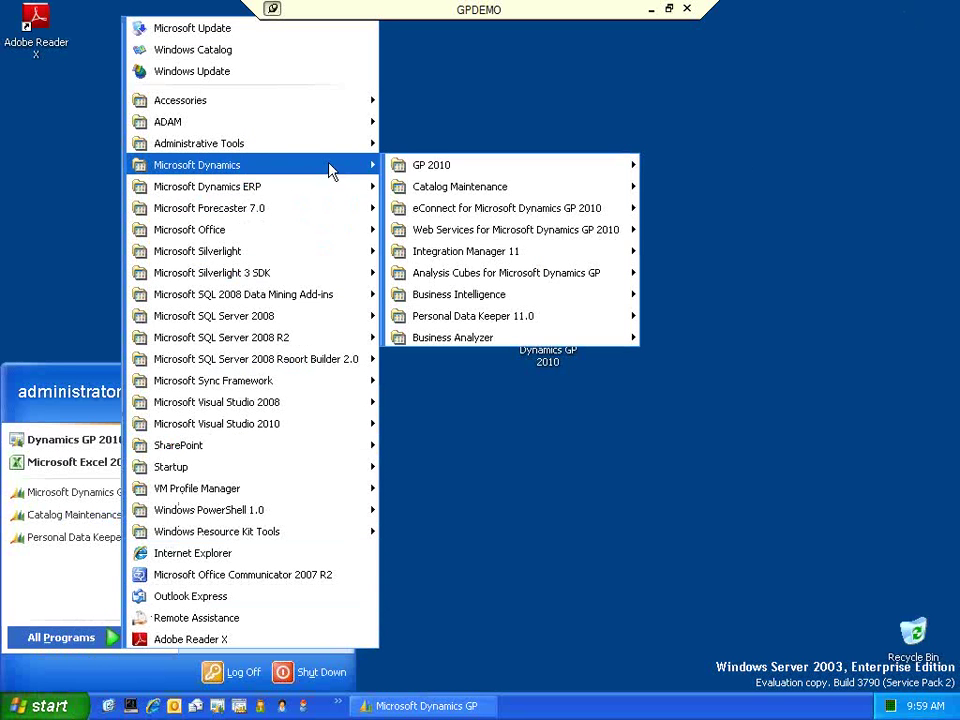
mouse_move(572, 343)
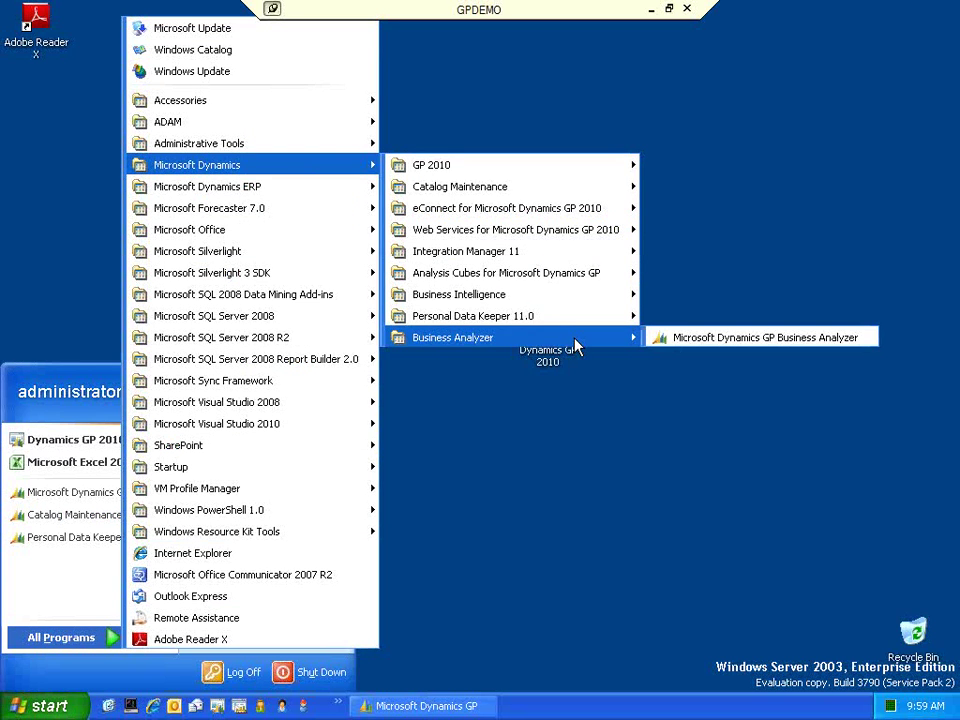
click(677, 340)
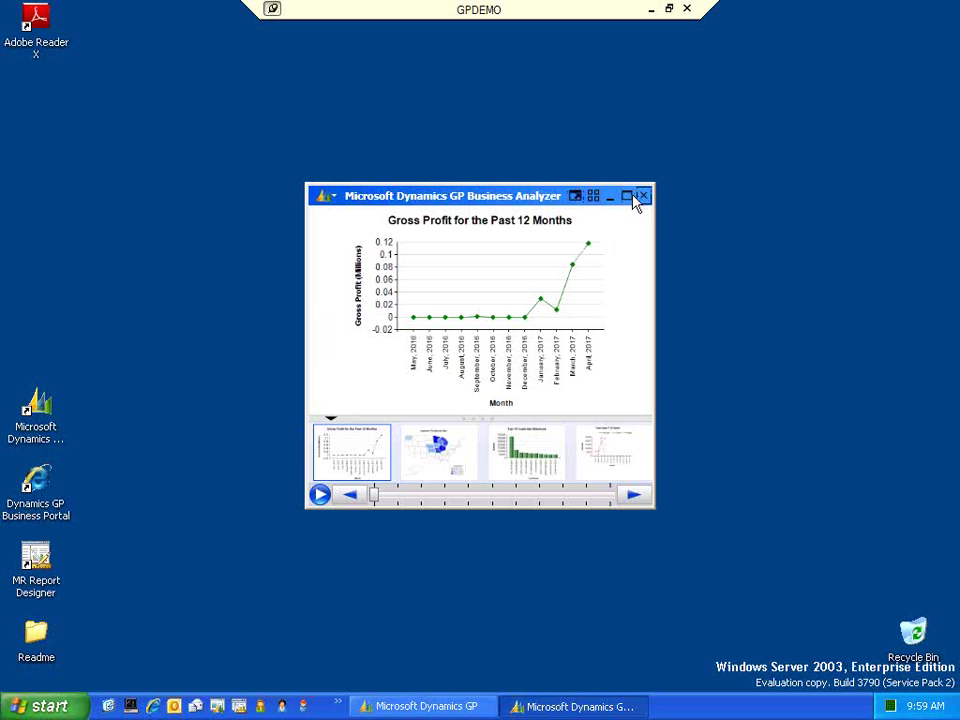
- Step through six dashboard reports to the Top 5 Vendors by YTD Purchases pie chart
drag(510, 204, 710, 98)
click(831, 393)
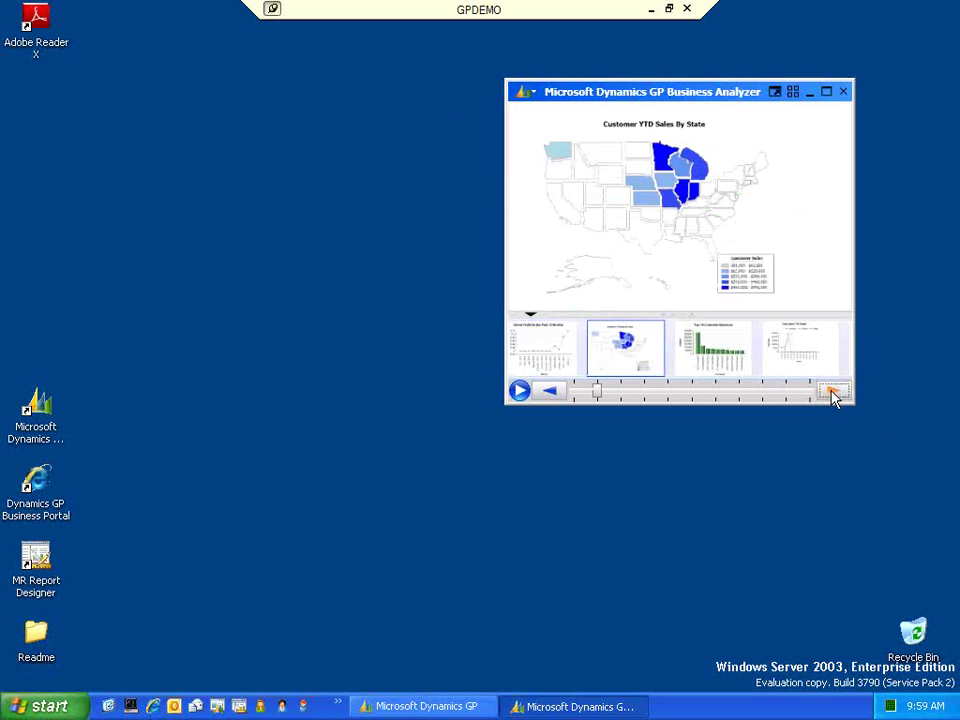
click(831, 393)
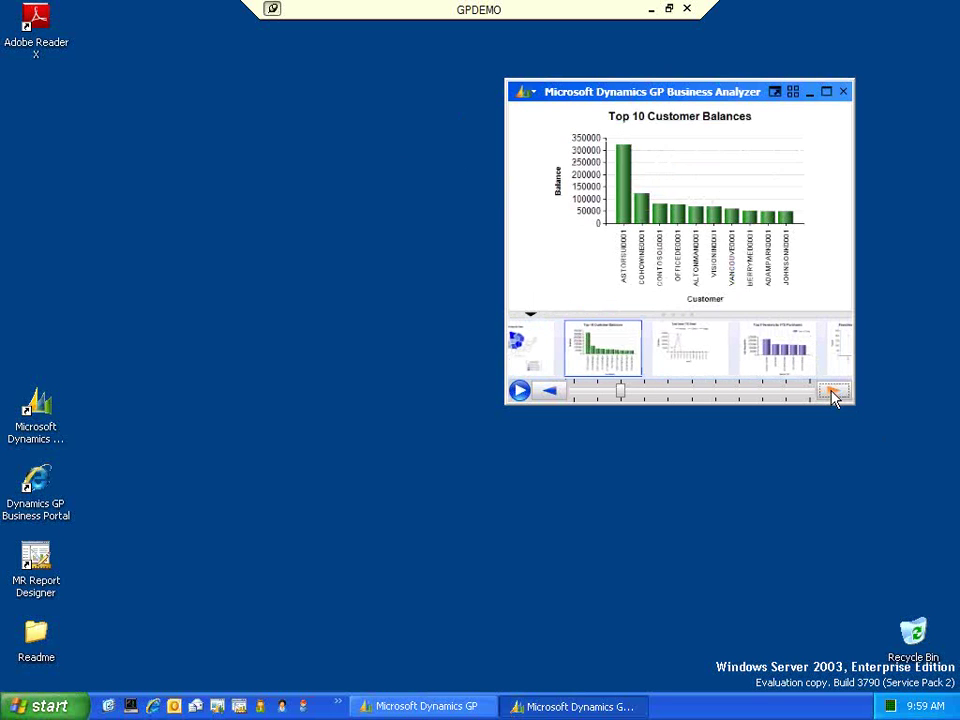
click(831, 393)
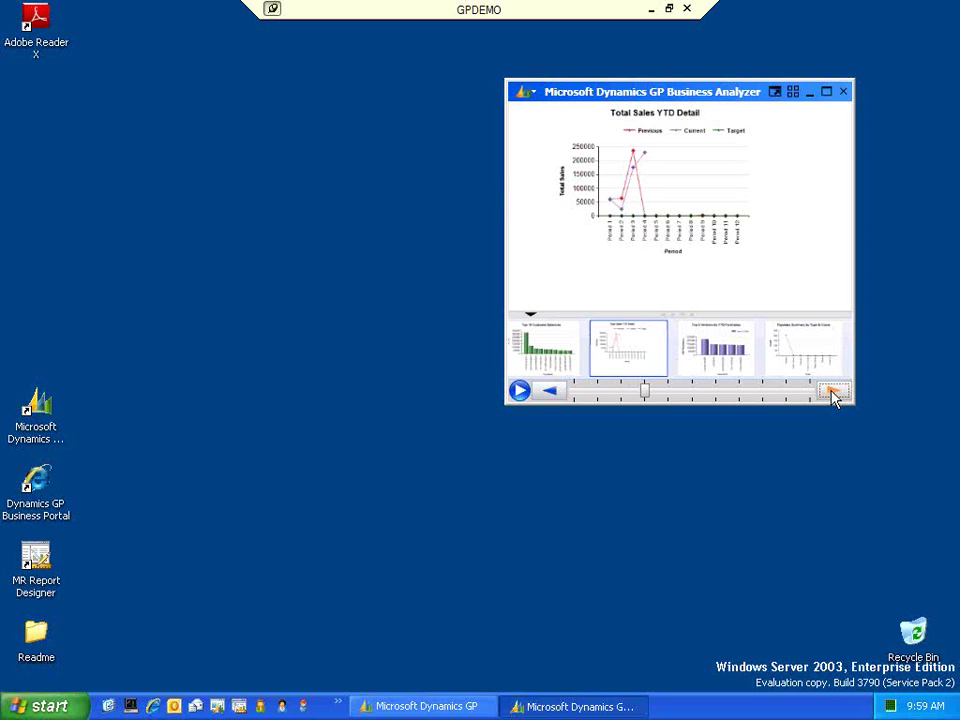
click(831, 393)
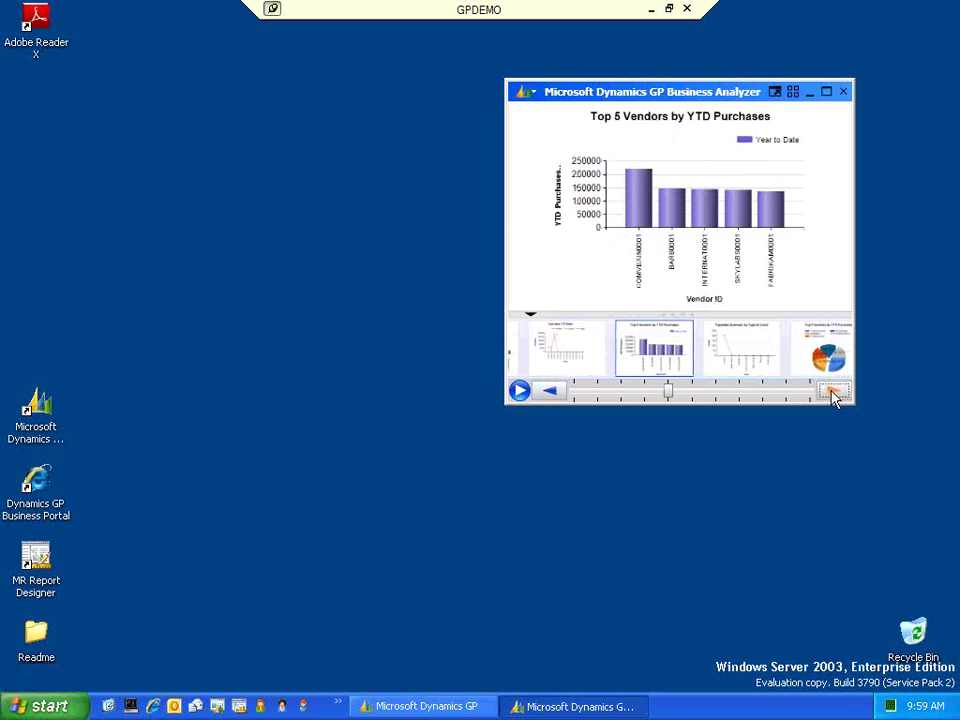
click(831, 393)
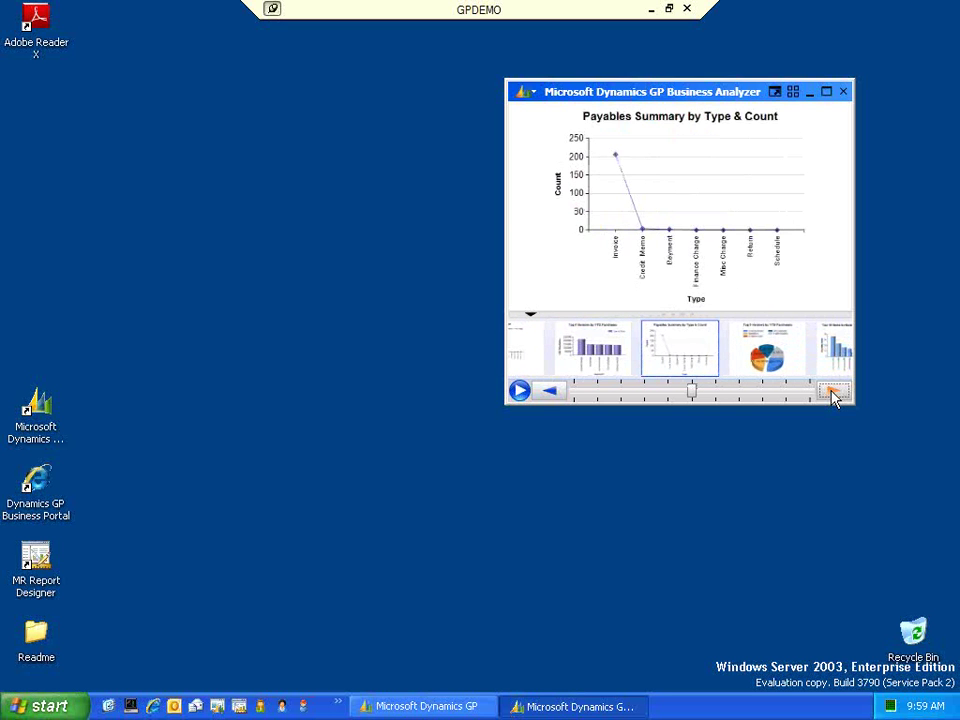
click(832, 393)
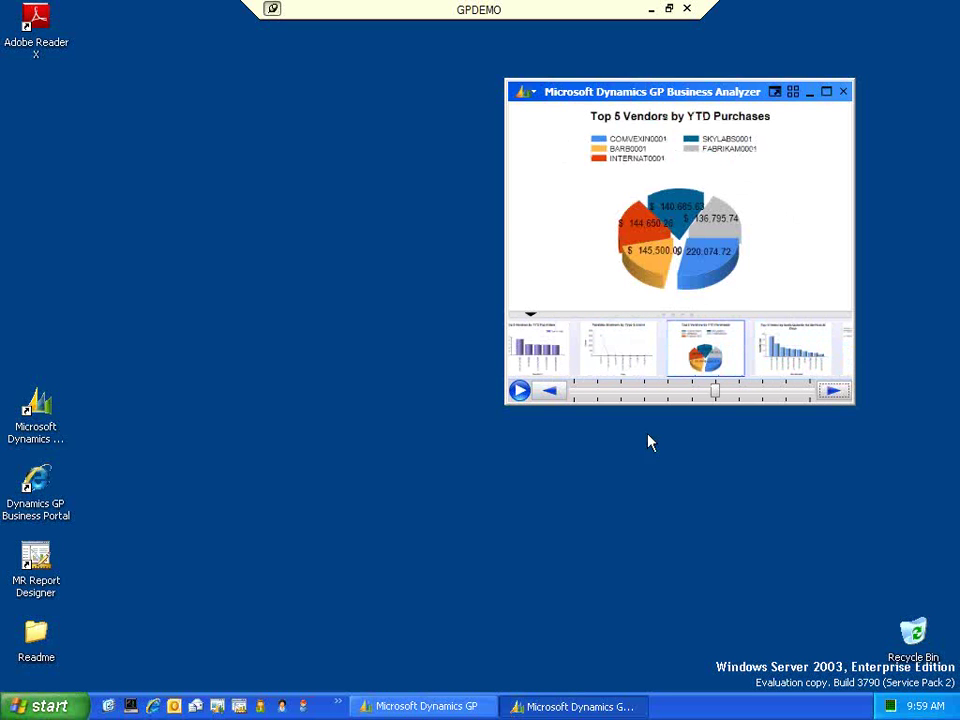
drag(718, 93, 760, 70)
- Open the Business Analyzer configuration and review the user role list without changing it
click(576, 73)
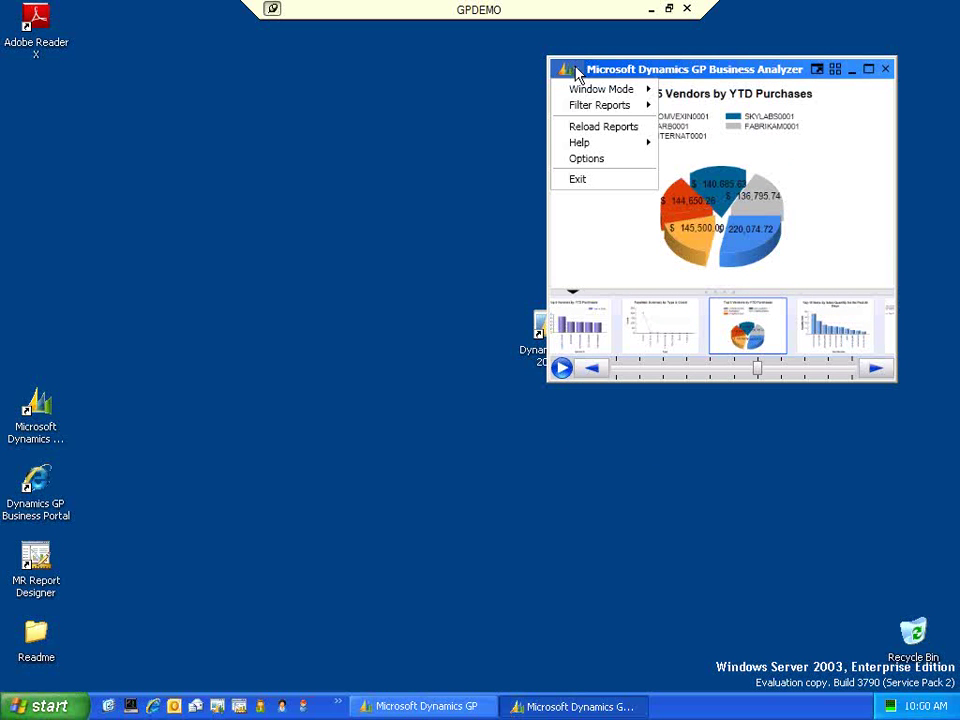
mouse_move(589, 110)
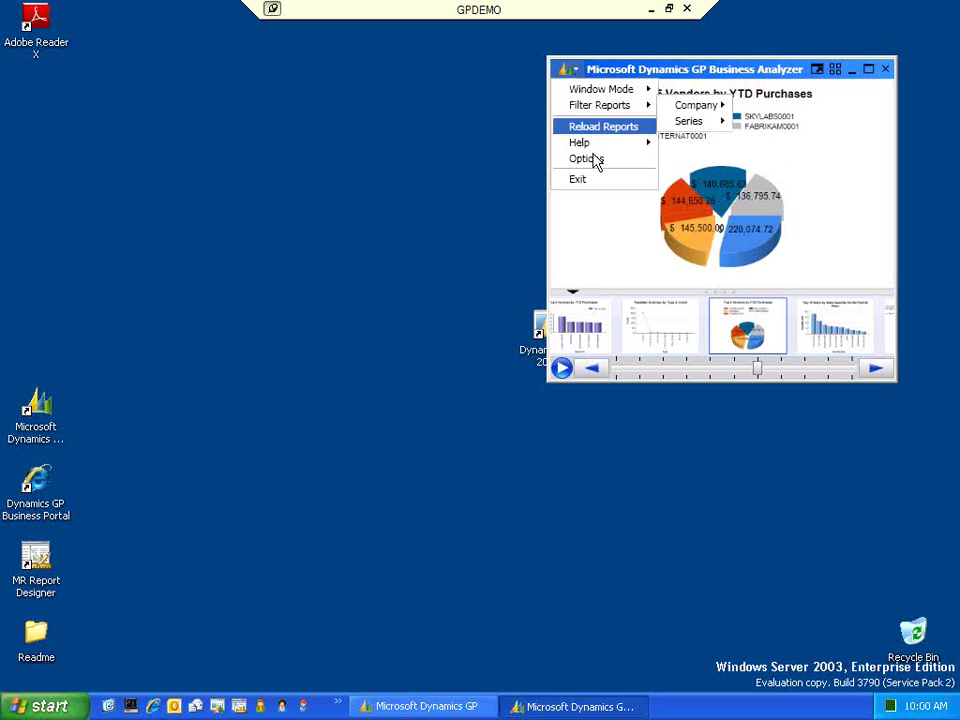
click(586, 160)
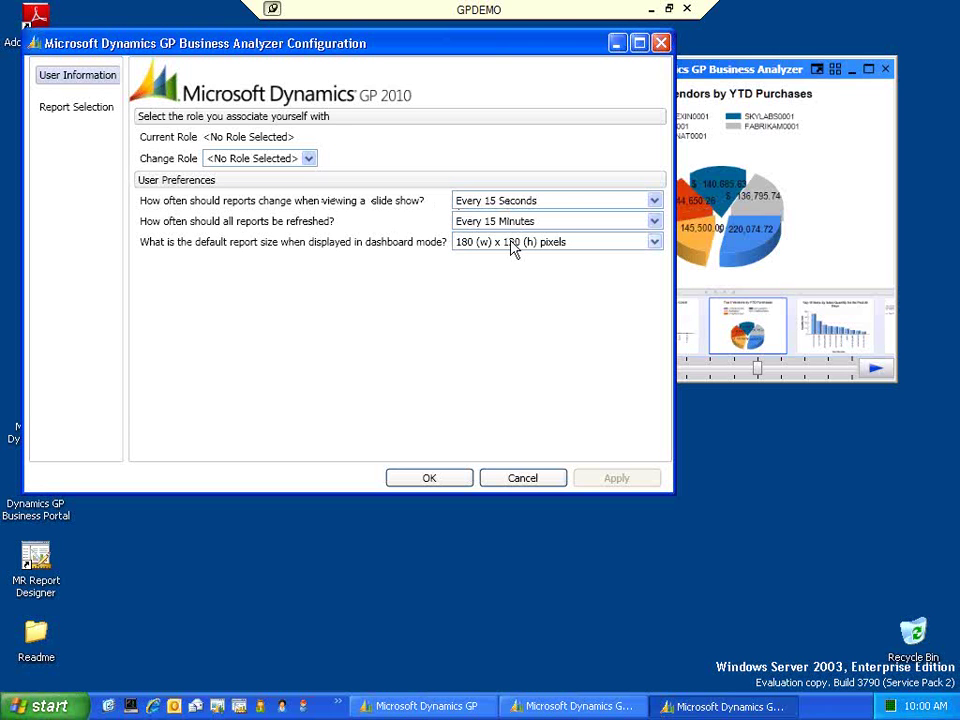
click(307, 159)
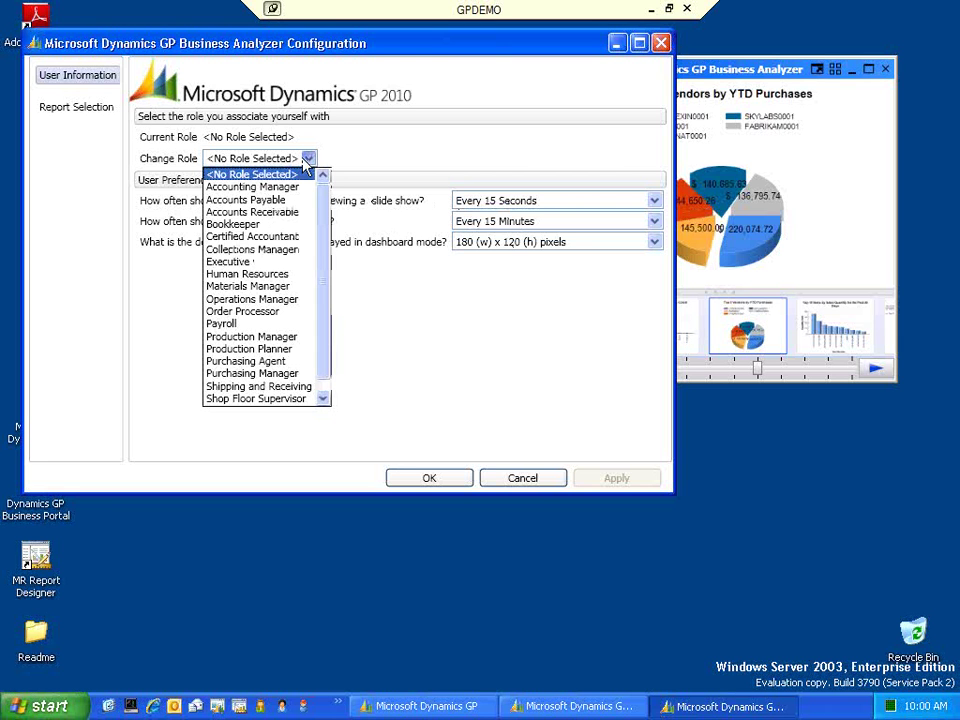
click(165, 168)
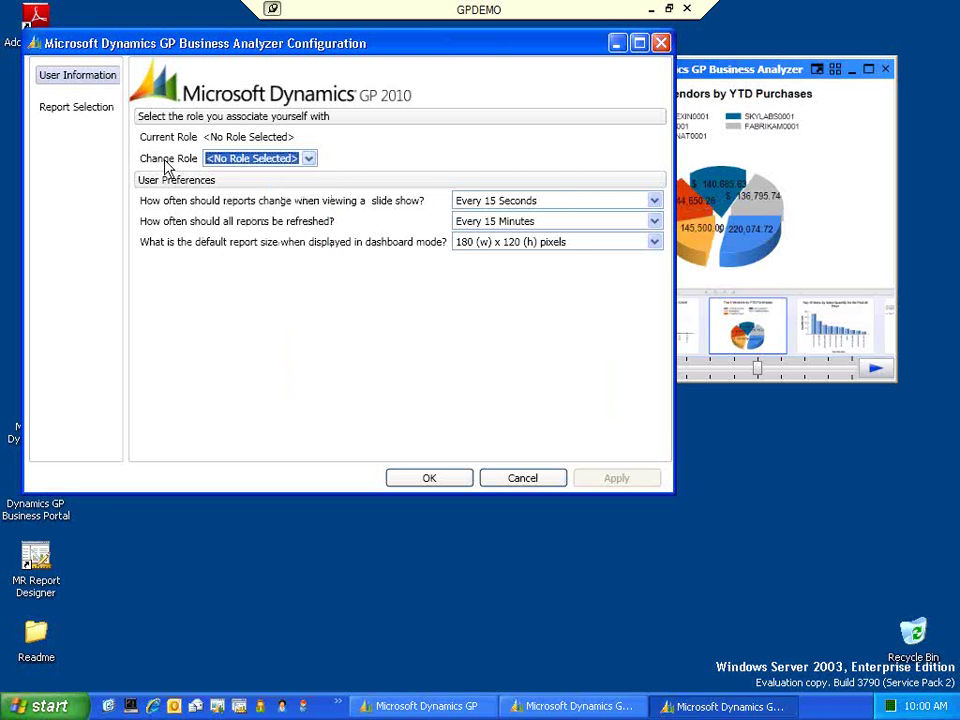
- Browse the TWO > Sales reports in Report Selection, then cancel the configuration
click(100, 112)
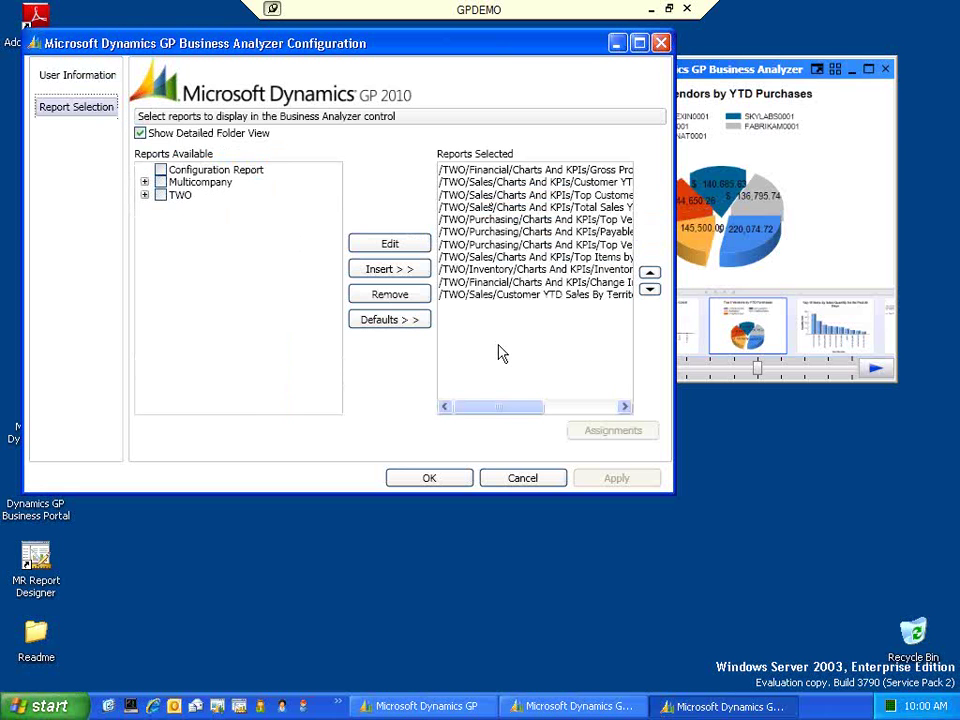
click(144, 195)
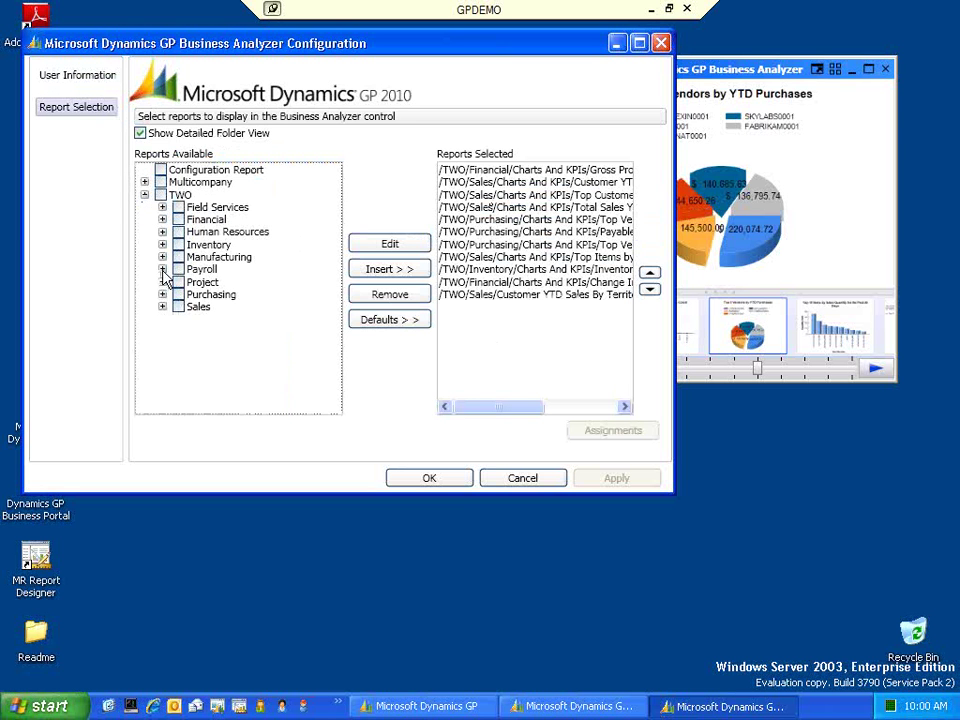
click(162, 307)
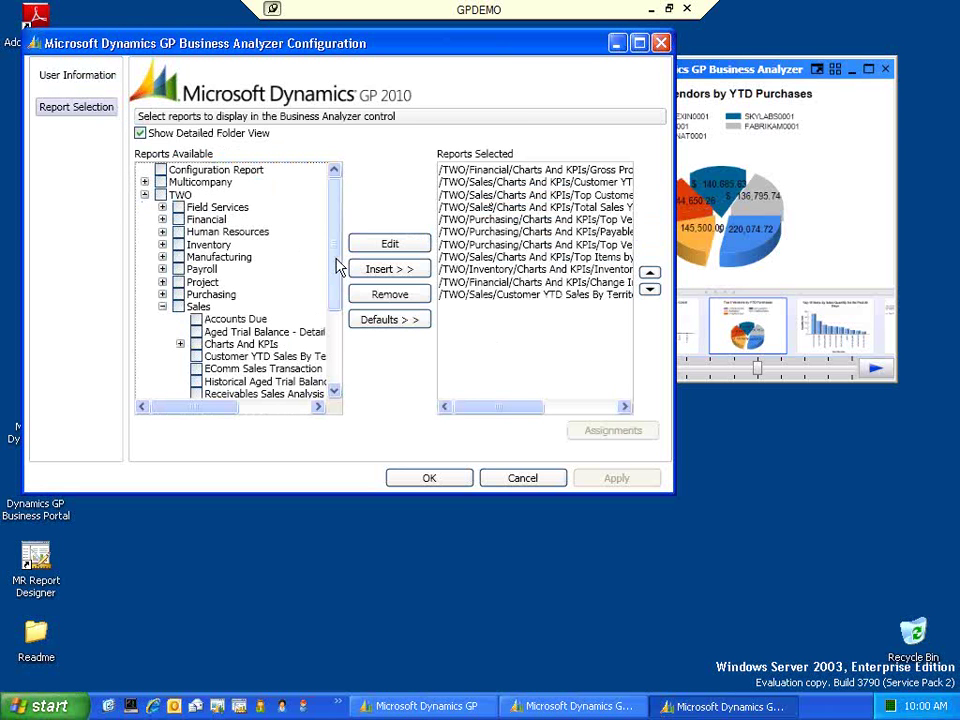
scroll(338, 267, down, 3)
scroll(338, 267, up, 3)
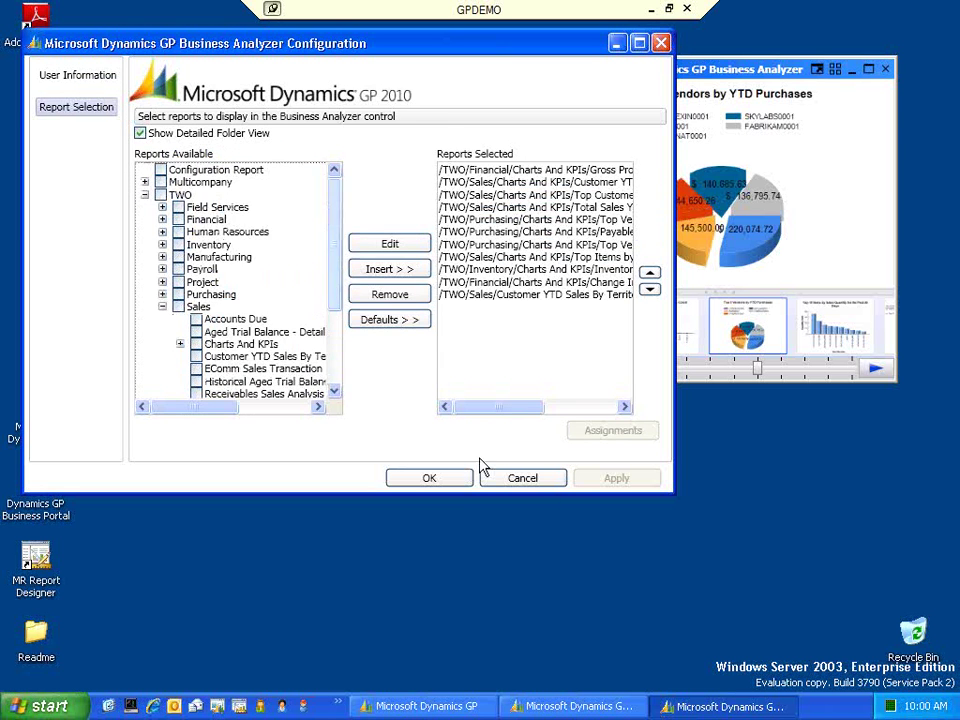
click(553, 479)
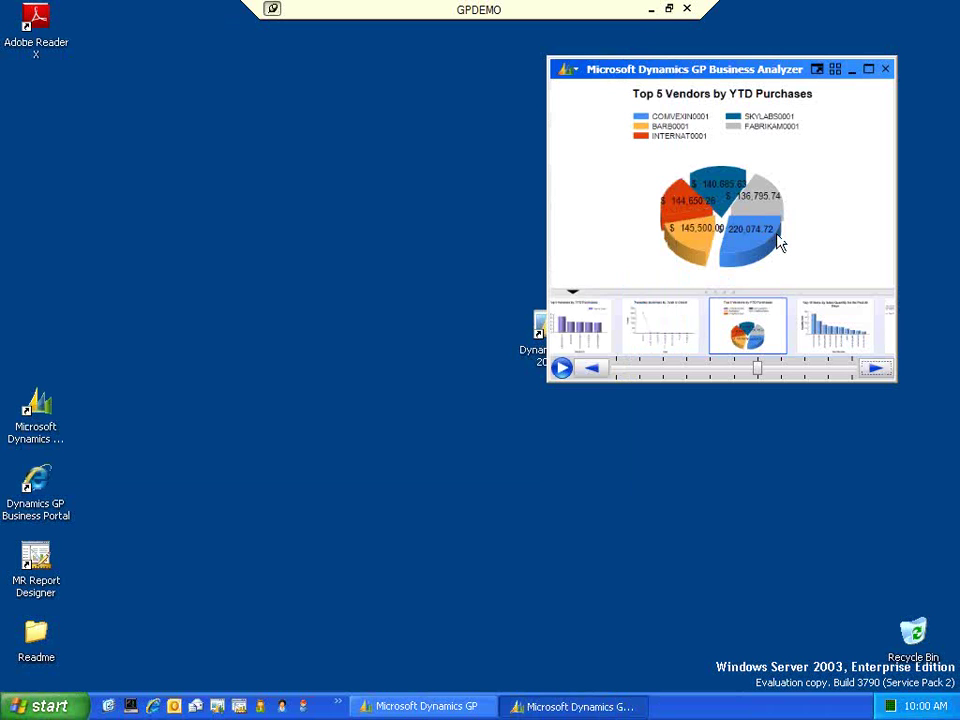
- Minimize Business Analyzer, restore Dynamics GP's Big Spenders list, then close Business Analyzer
click(852, 79)
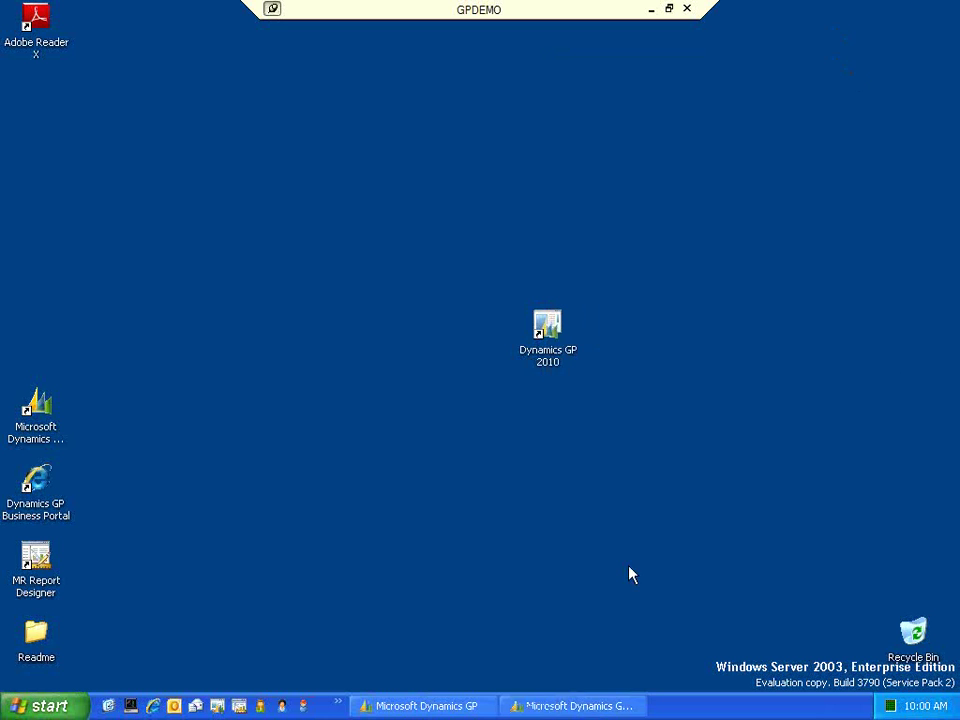
click(440, 712)
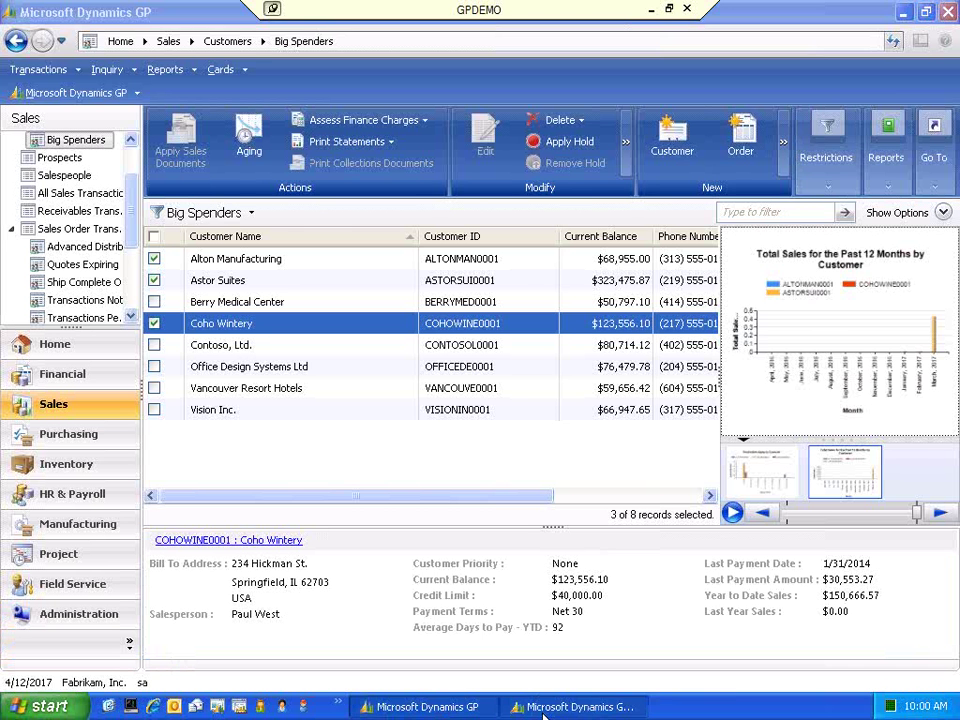
click(575, 706)
click(886, 70)
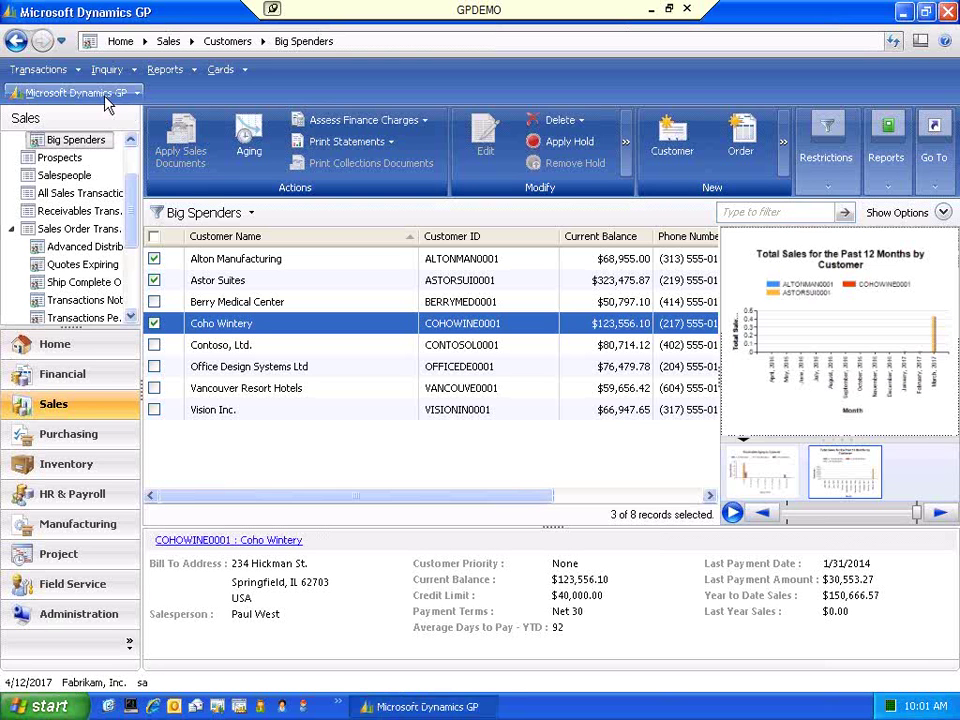
- Open Sales E-mail Settings with the Outlook profile and select the Sales Invoice message ID
click(136, 93)
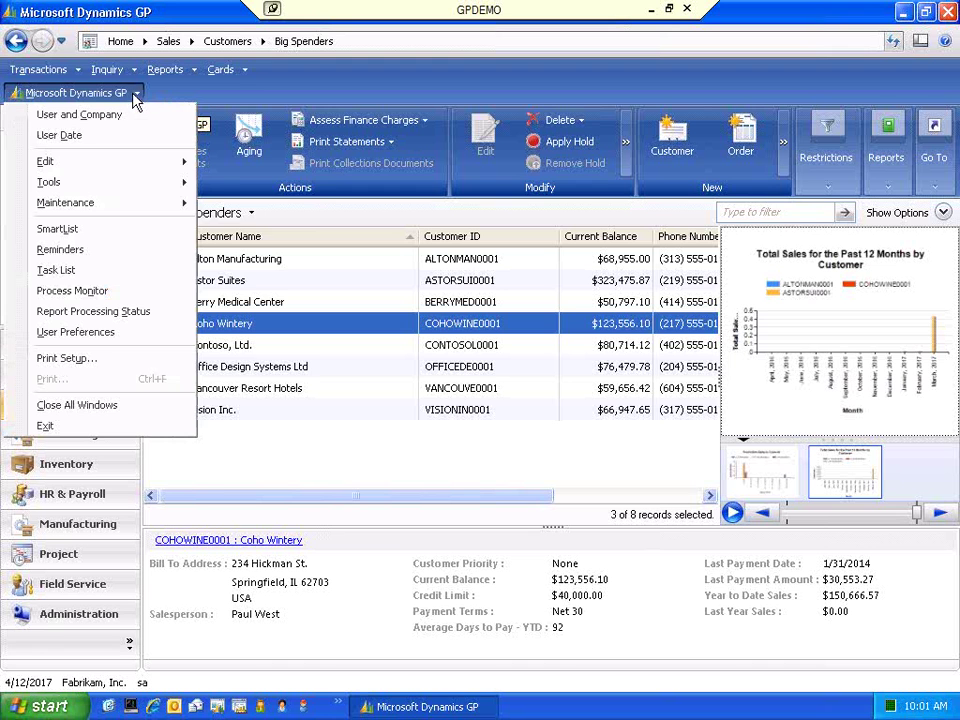
mouse_move(160, 182)
mouse_move(275, 188)
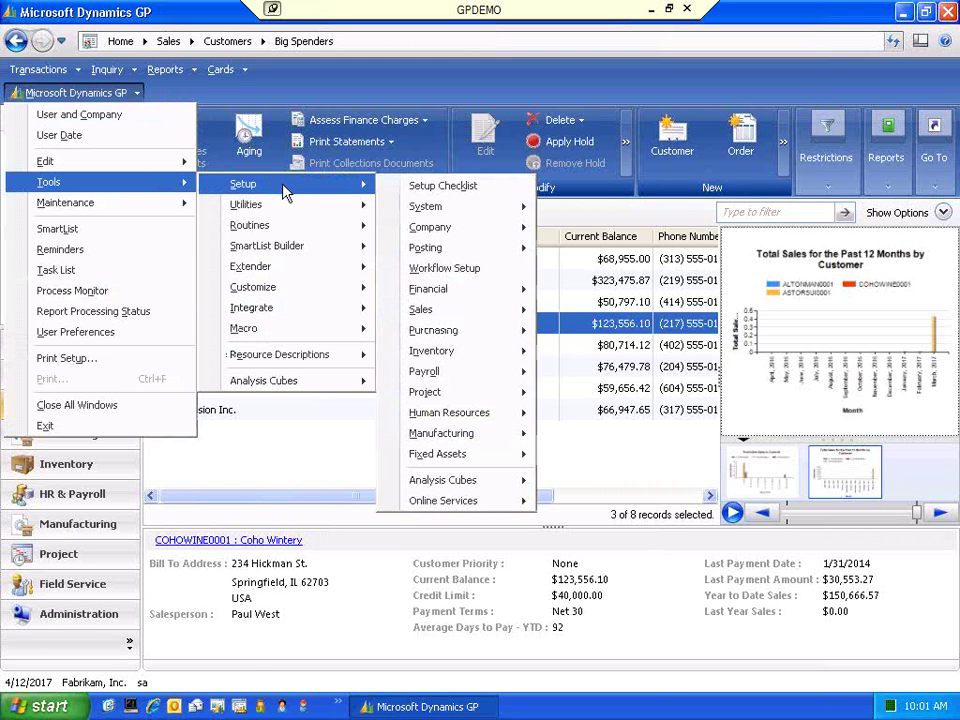
mouse_move(497, 318)
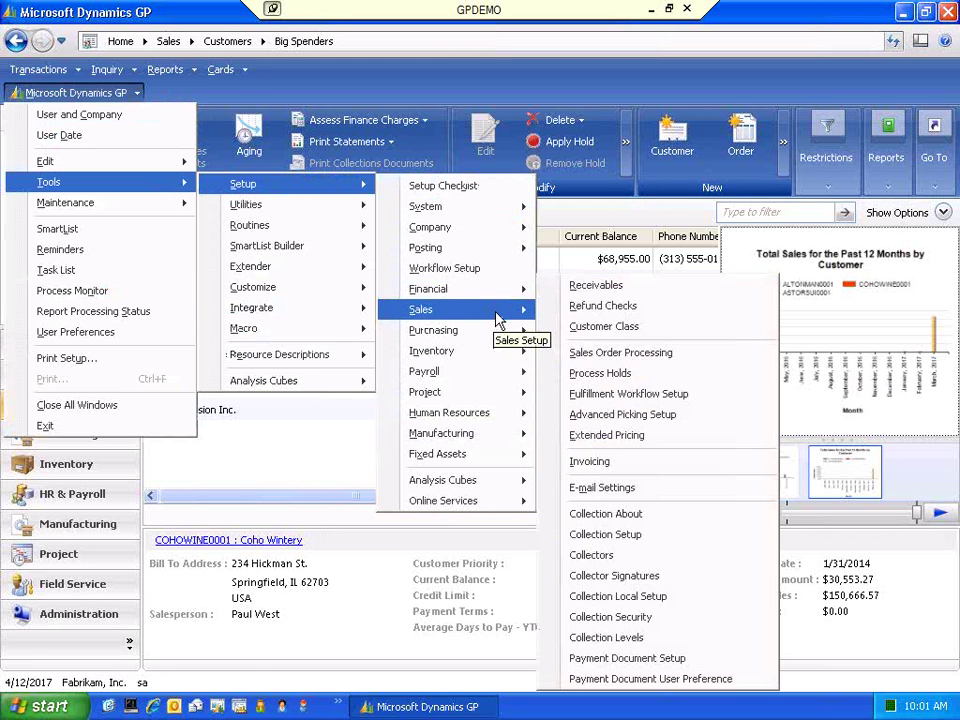
click(624, 490)
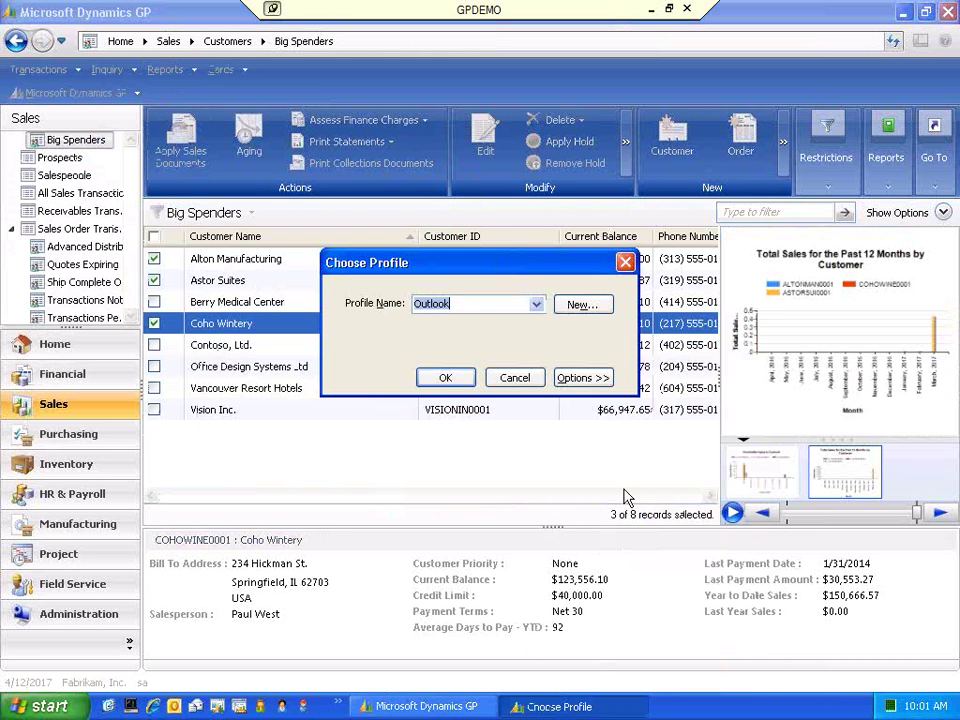
click(445, 378)
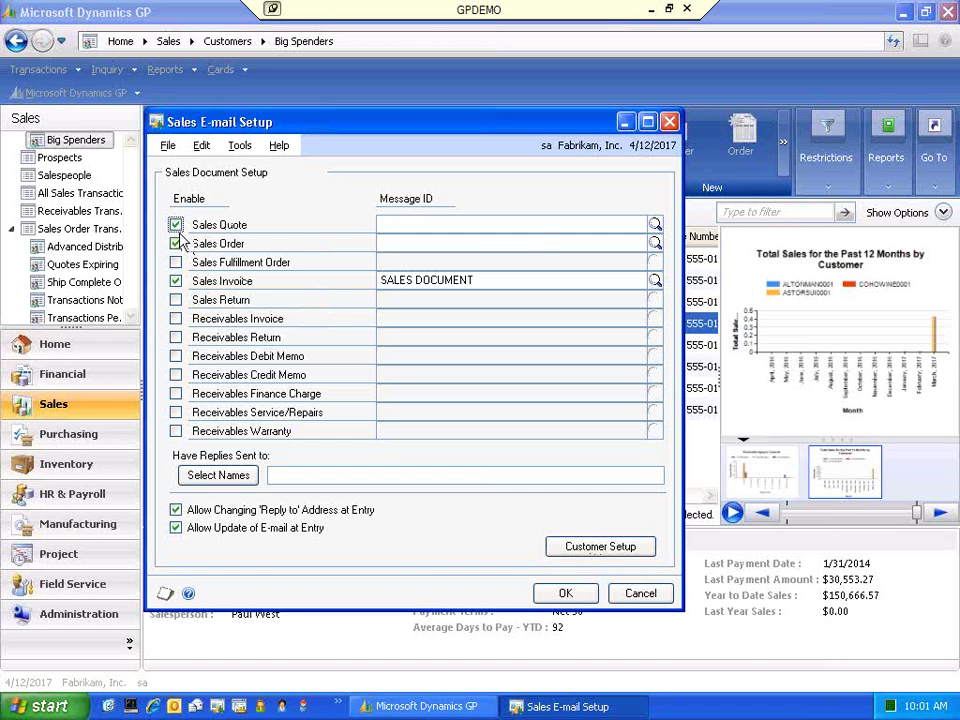
click(491, 280)
- Open the SALES DOCUMENT message with Series Sales and Doc. Type Sales Invoice
click(655, 281)
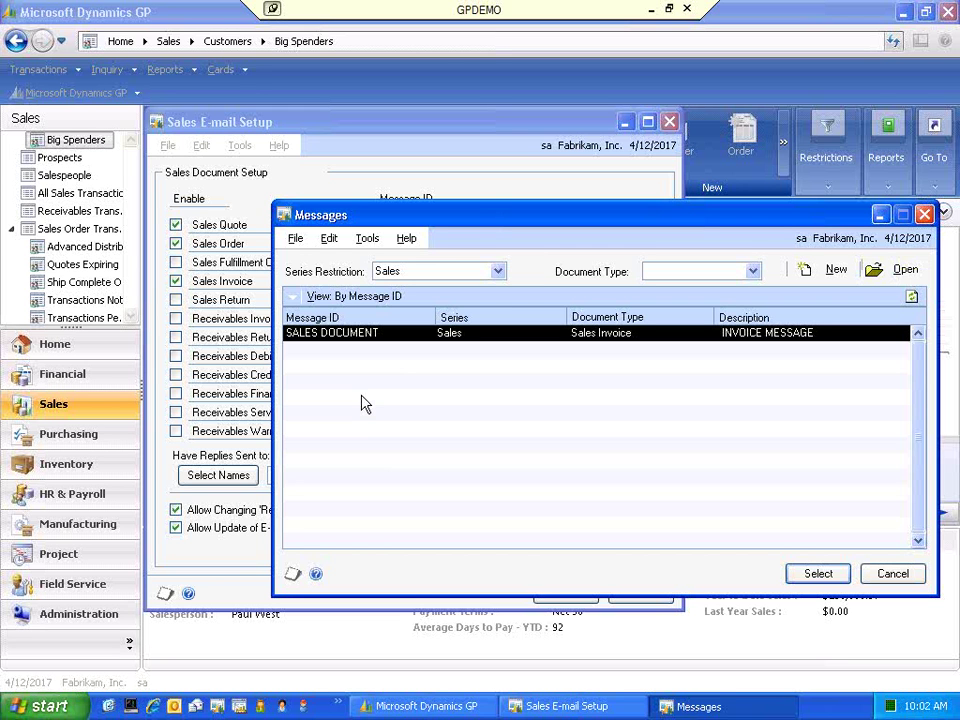
click(884, 272)
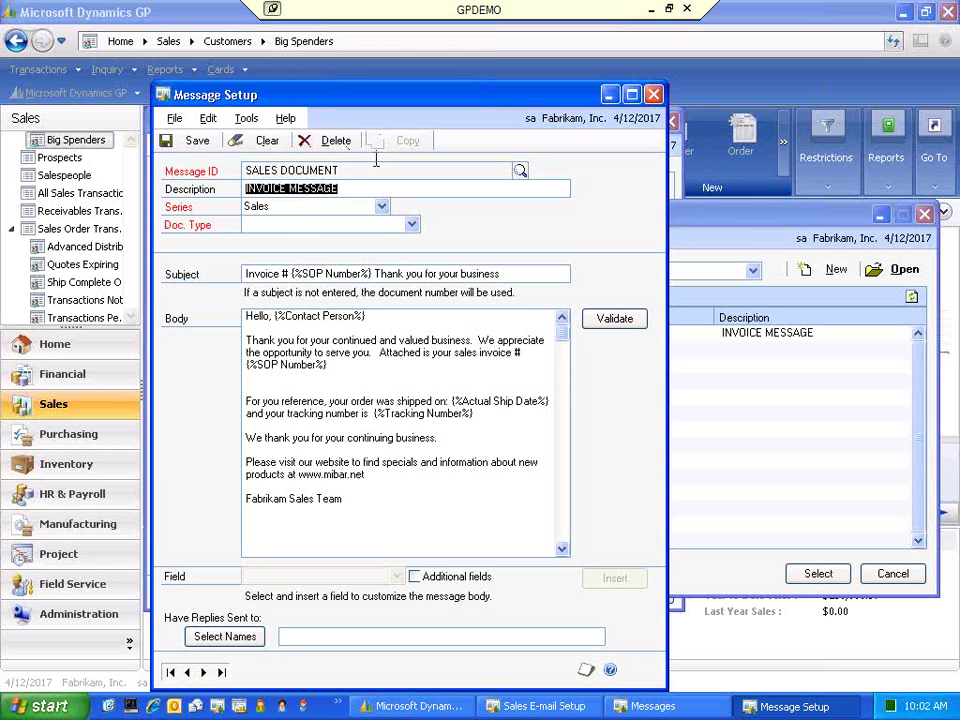
click(351, 188)
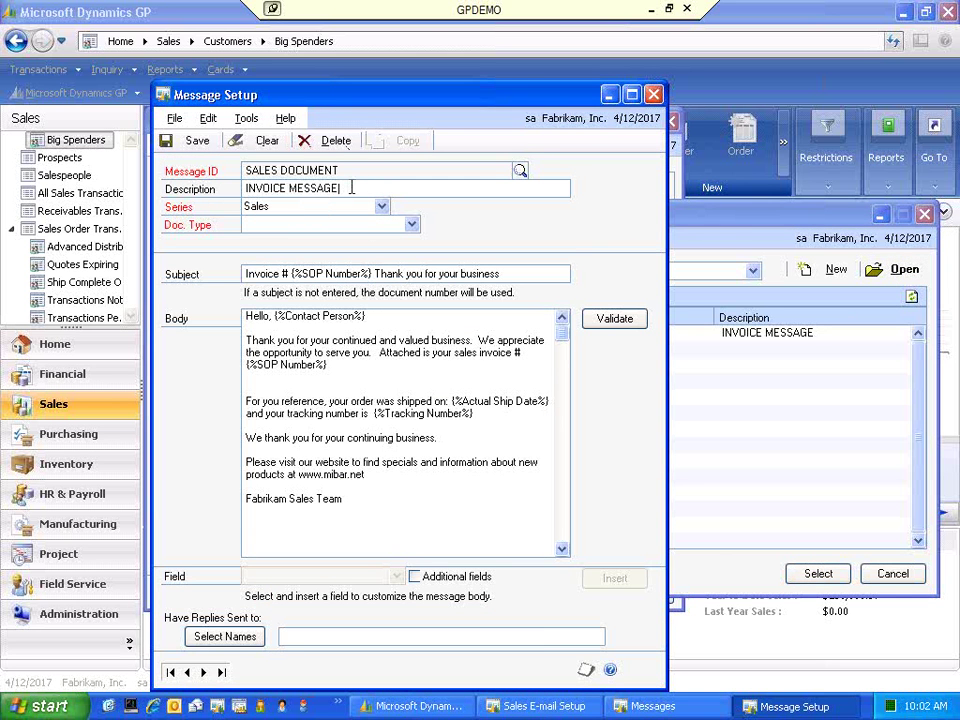
click(323, 210)
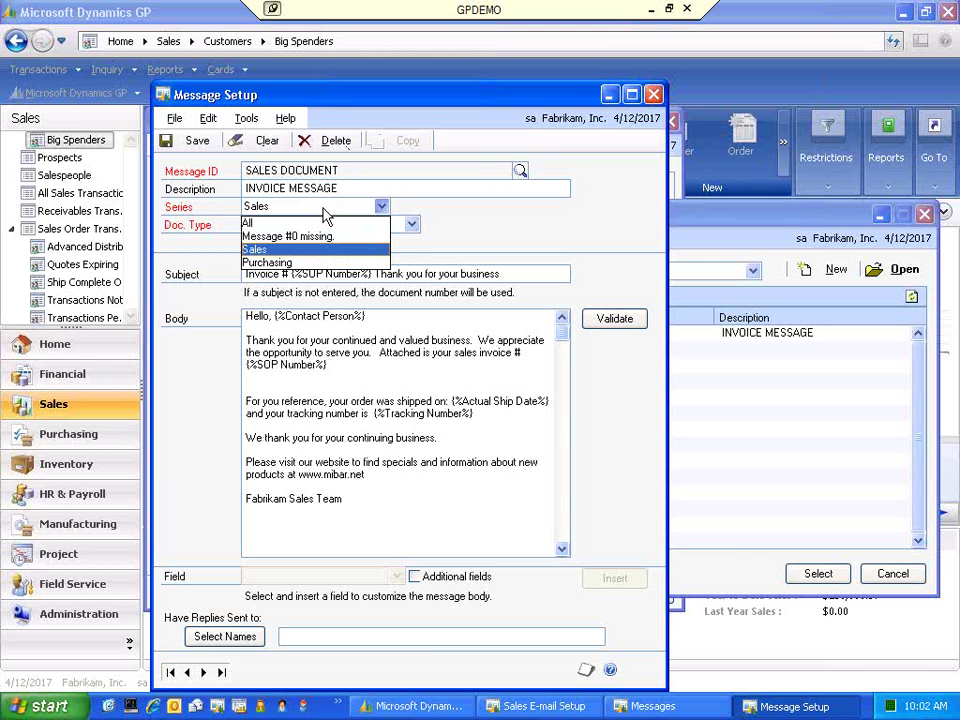
click(258, 249)
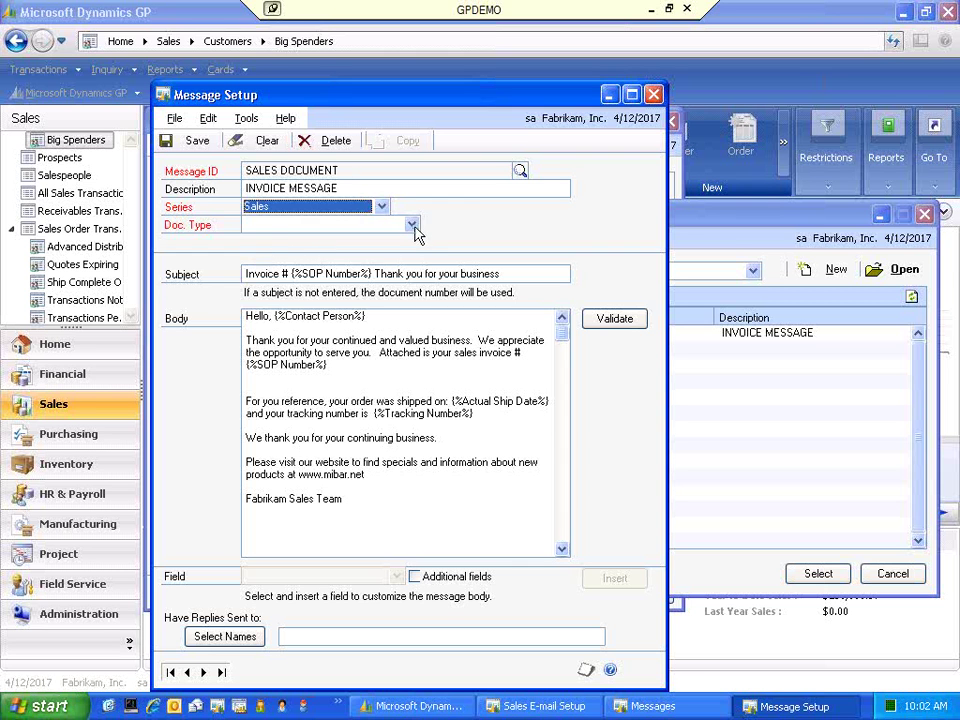
click(411, 224)
click(289, 281)
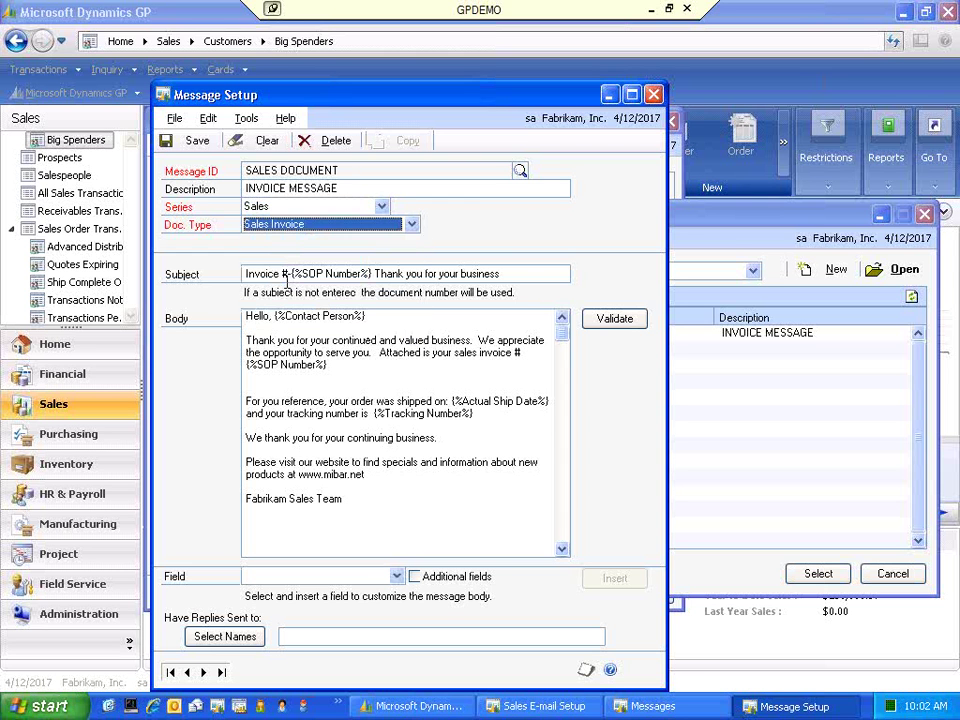
- Select the {%Contact Person%} placeholder in the 'Hello,' greeting
click(514, 274)
click(505, 273)
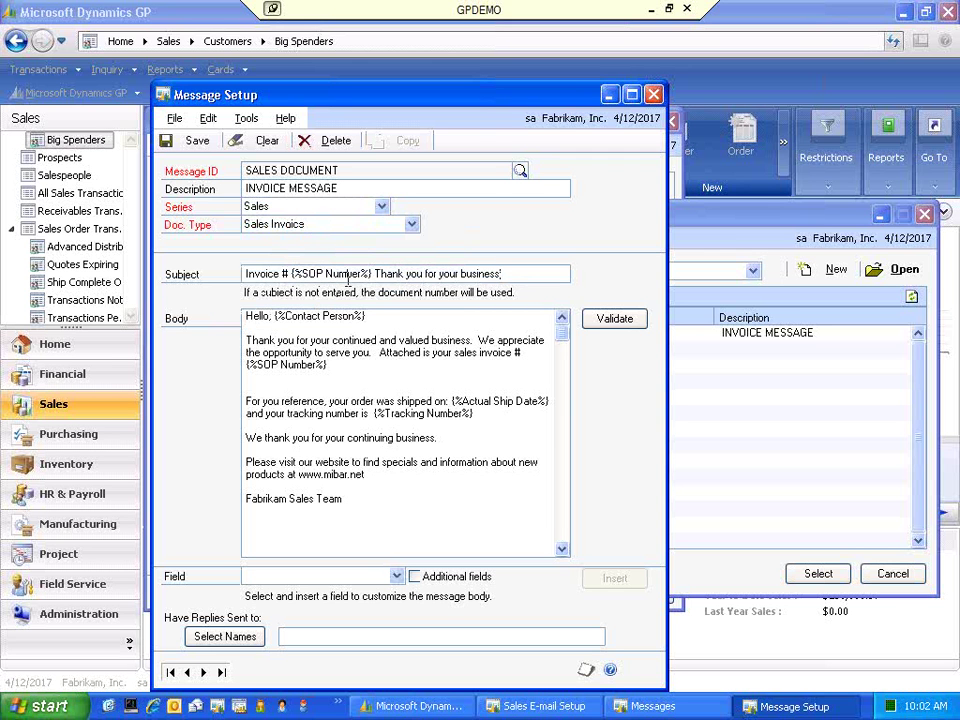
drag(366, 316, 273, 315)
- Delete the Contact Person placeholder and enable Additional fields in the Field list
key(Delete)
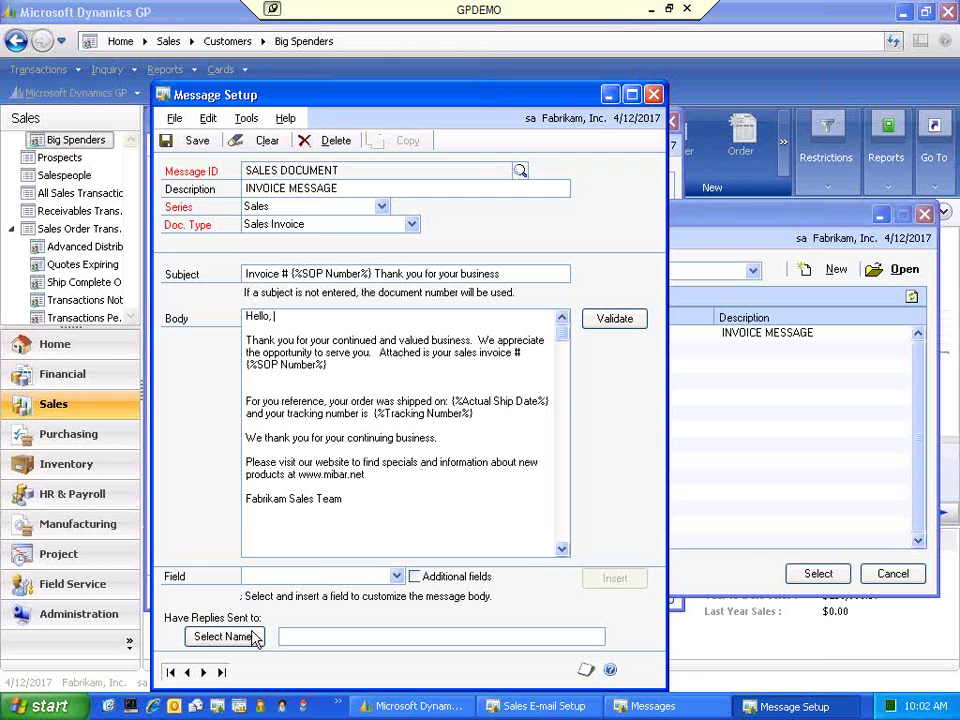
click(397, 577)
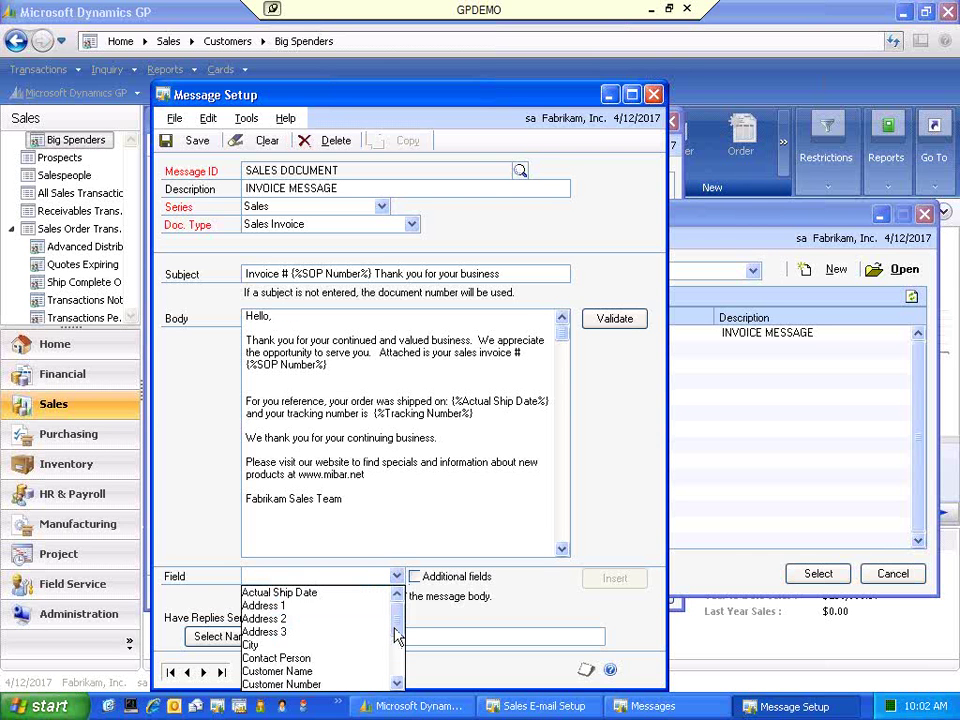
mouse_move(397, 626)
mouse_down()
mouse_move(394, 664)
mouse_move(384, 617)
mouse_up()
click(414, 585)
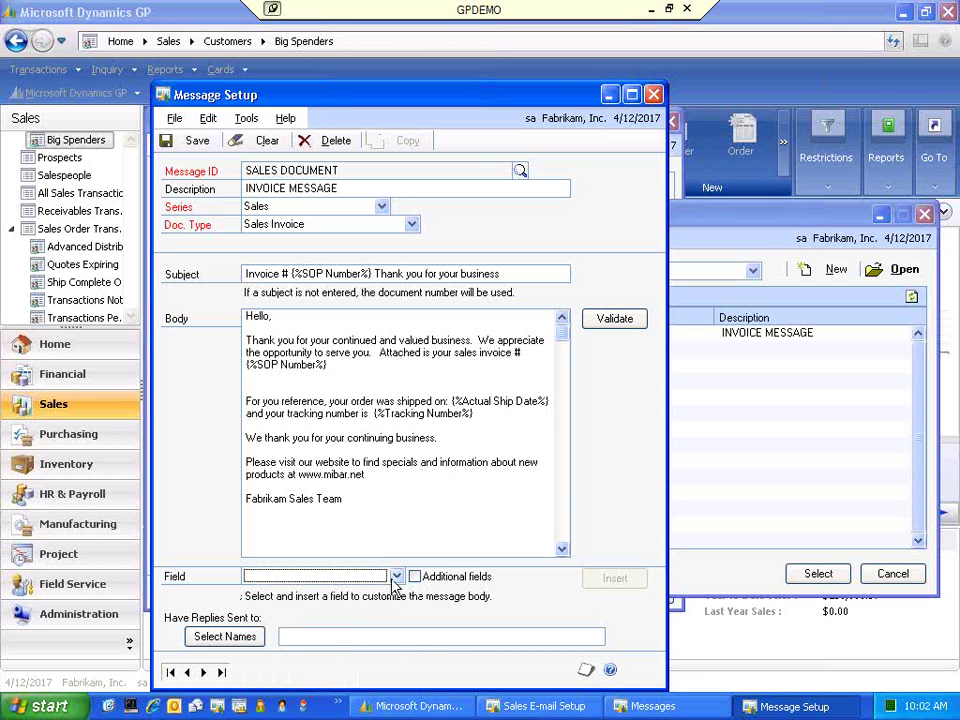
click(415, 579)
click(399, 577)
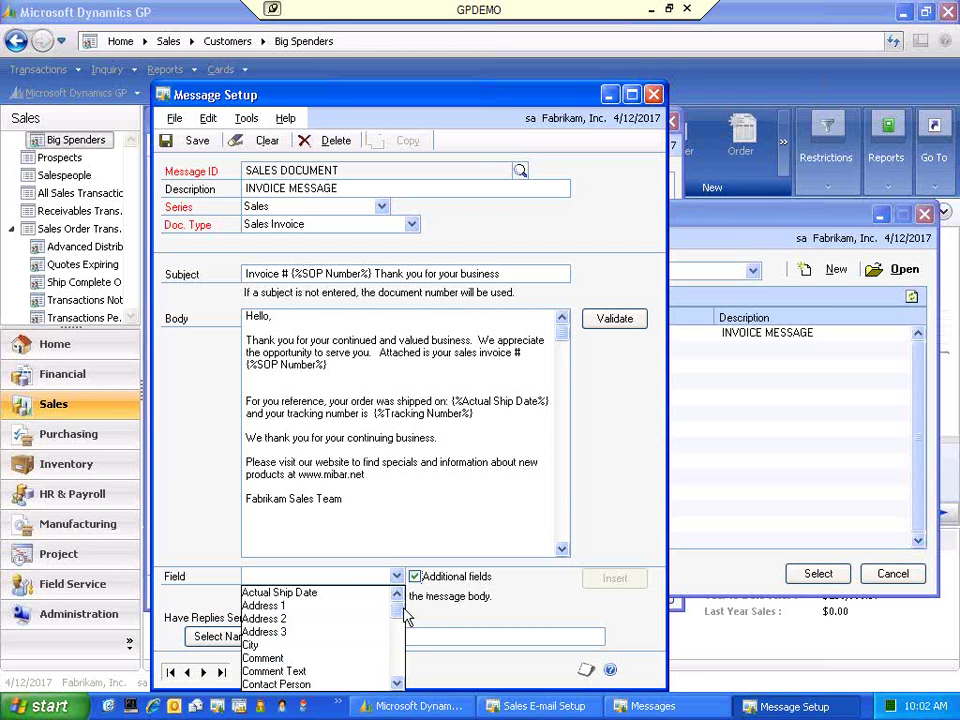
drag(399, 617, 400, 678)
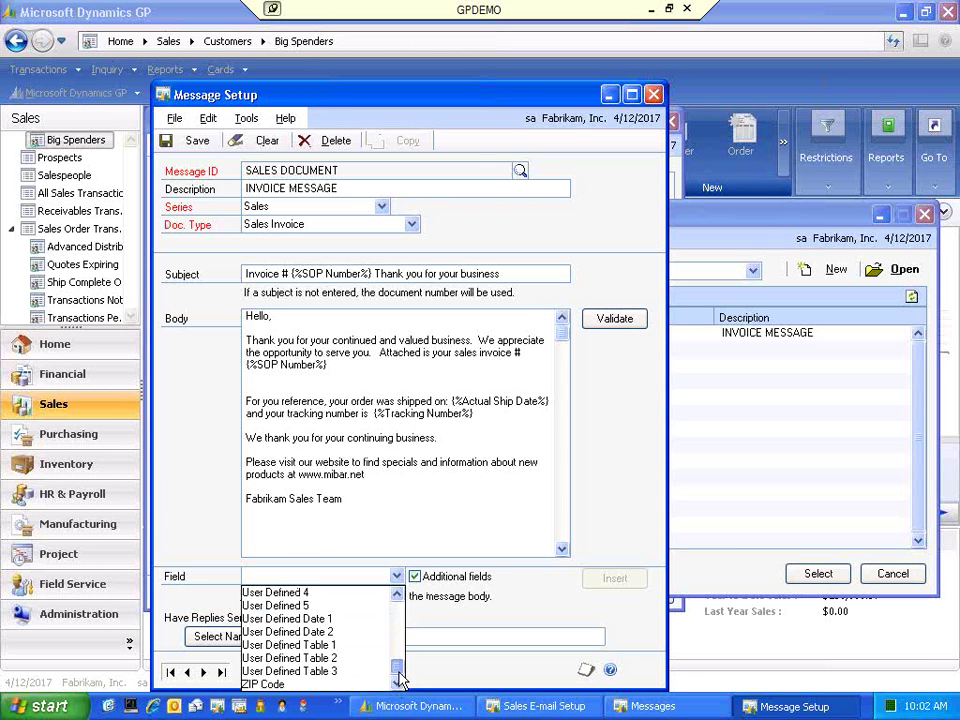
click(397, 595)
click(397, 595)
click(397, 595)
click(397, 595)
click(397, 595)
click(397, 595)
click(397, 595)
click(397, 595)
click(397, 595)
click(397, 597)
click(397, 597)
click(397, 597)
click(397, 597)
click(397, 597)
click(397, 597)
click(397, 597)
click(397, 597)
click(397, 597)
click(397, 597)
click(397, 597)
- Insert the Contact Person field after 'Hello,' in the message body
click(305, 606)
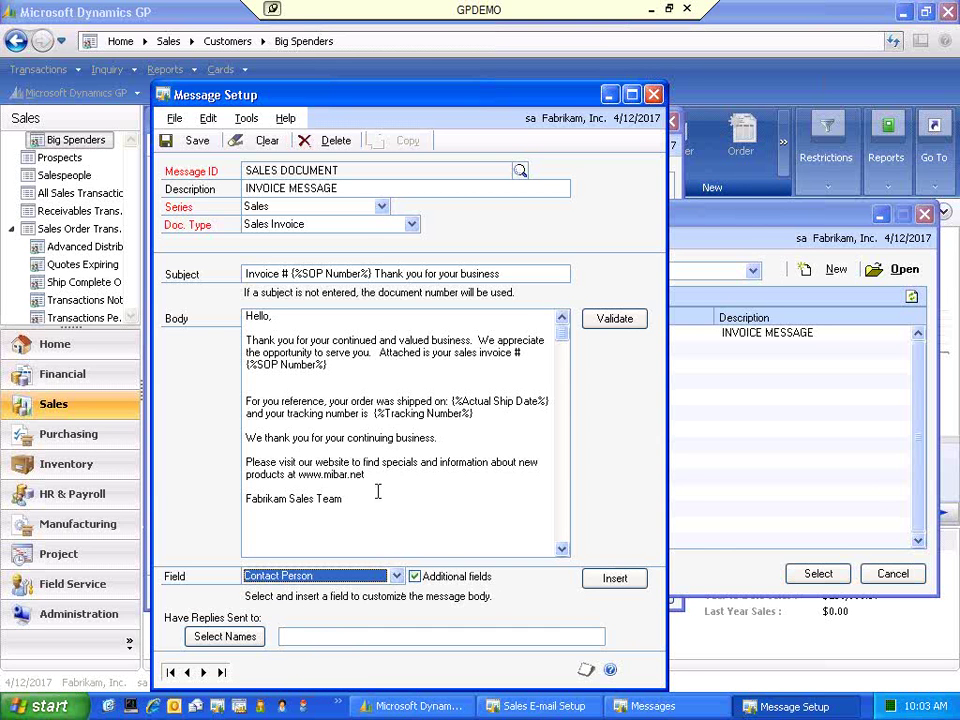
click(285, 317)
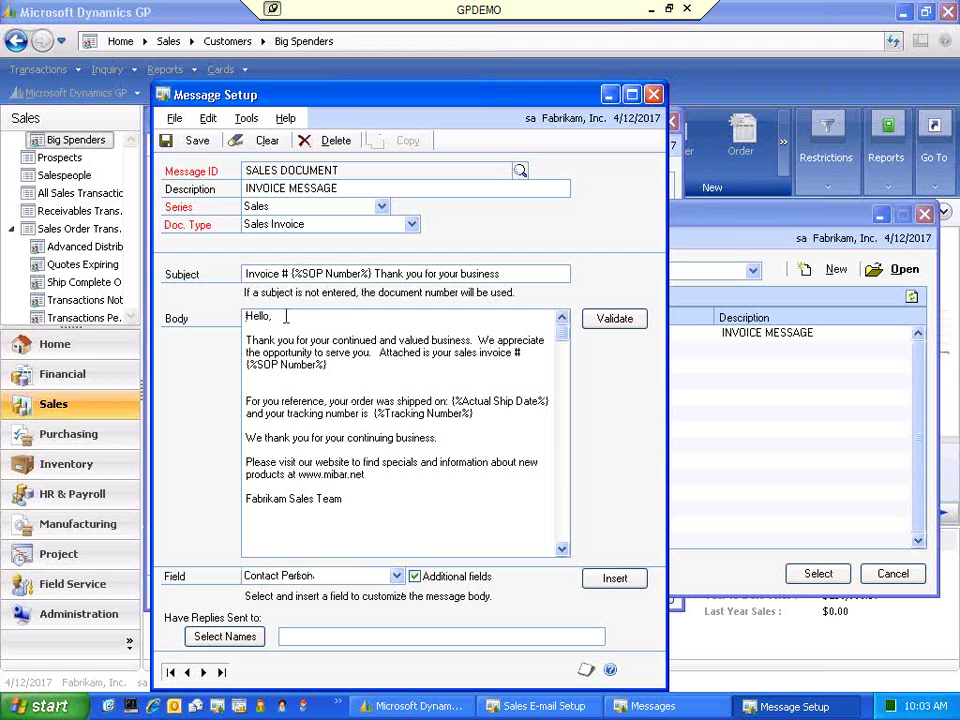
click(624, 587)
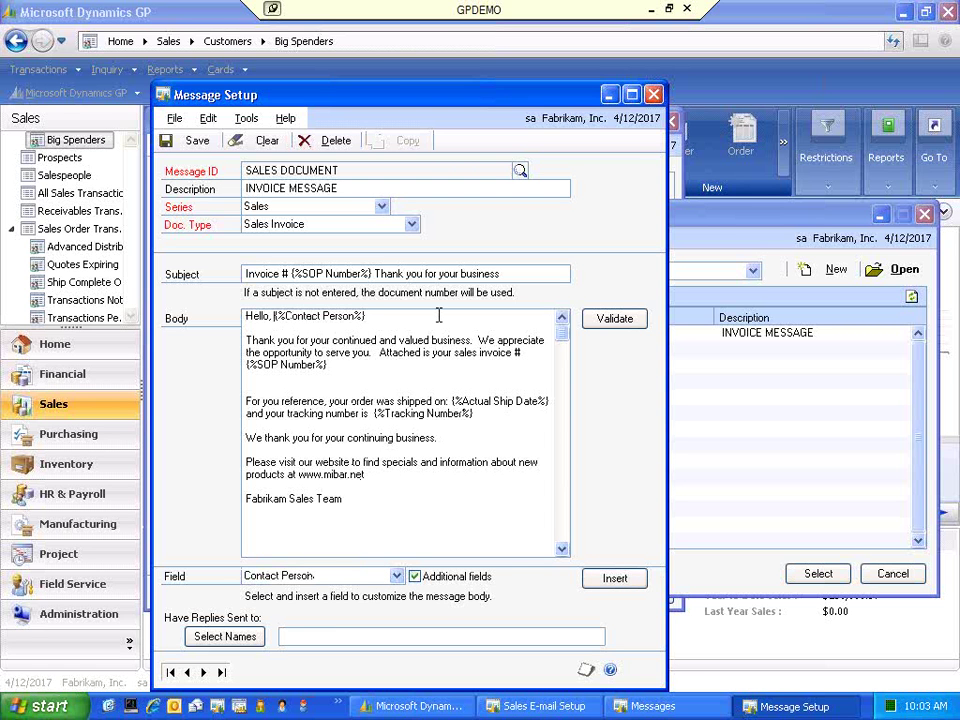
- Validate and save the SALES DOCUMENT message, then return to Sales E-mail Setup
click(625, 320)
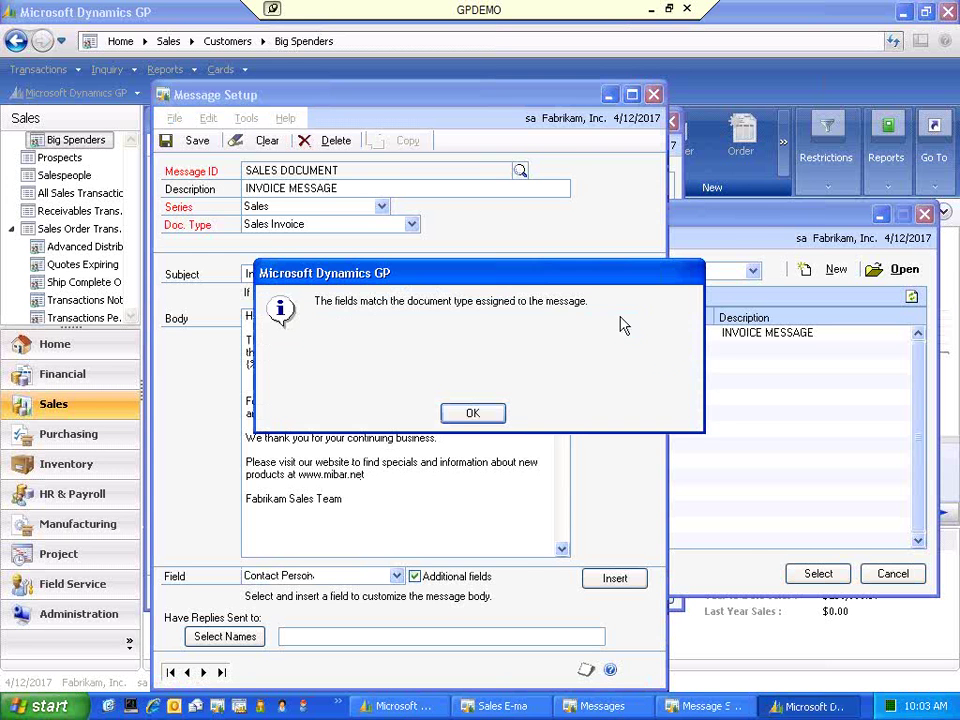
click(476, 422)
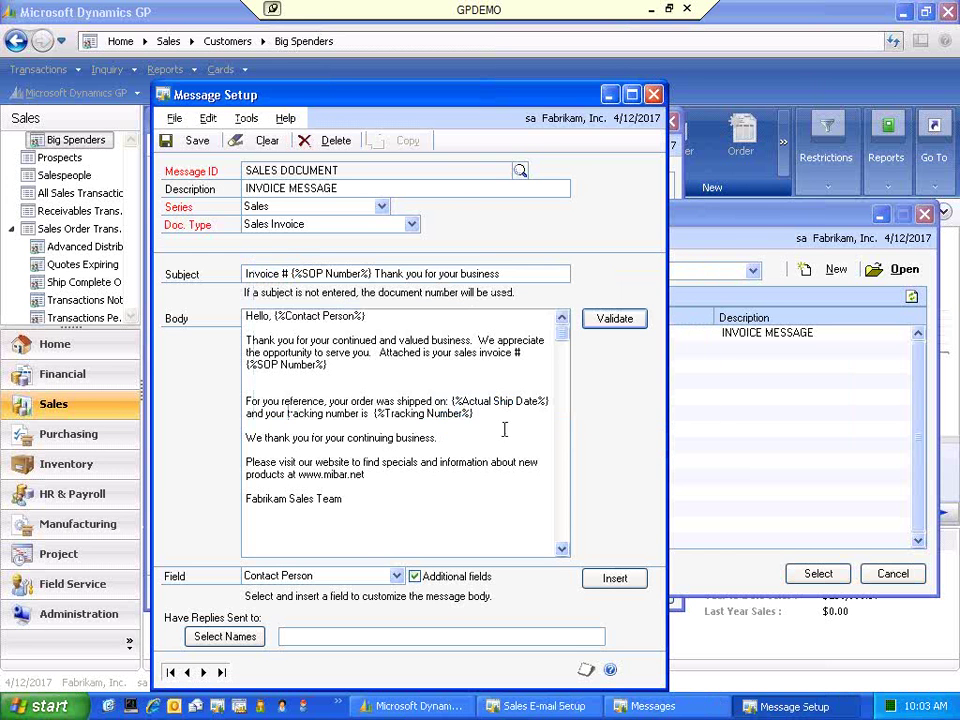
click(195, 143)
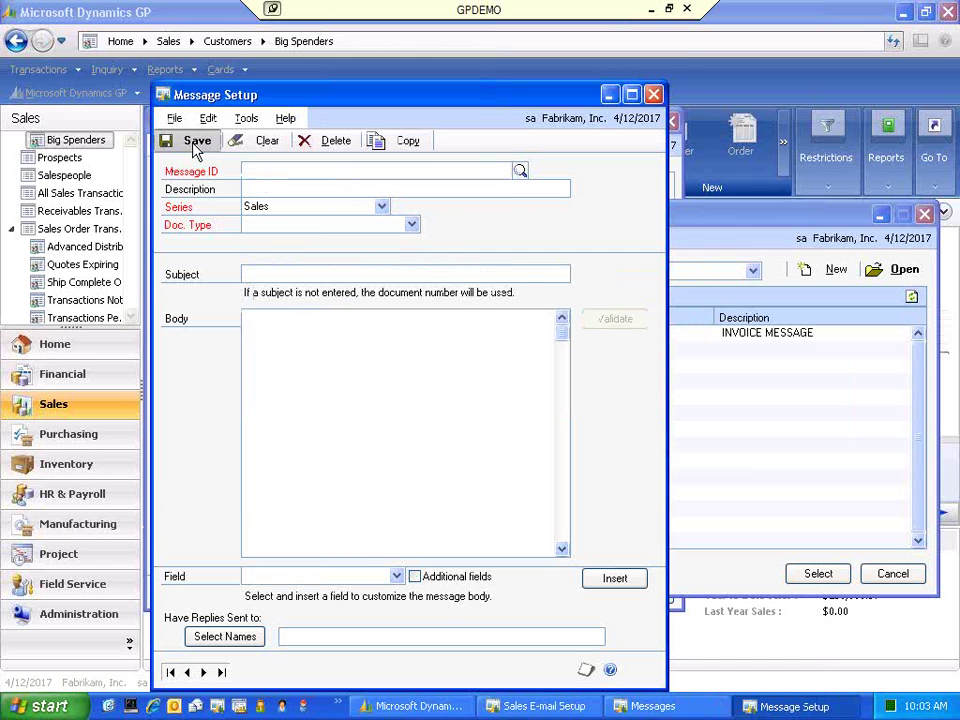
click(655, 94)
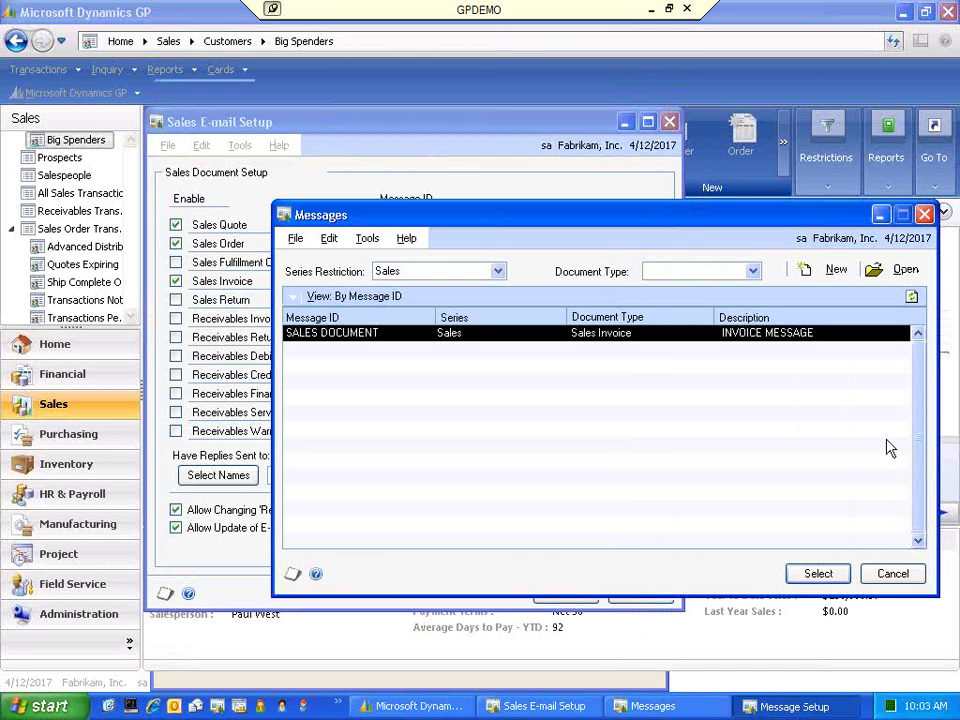
click(893, 575)
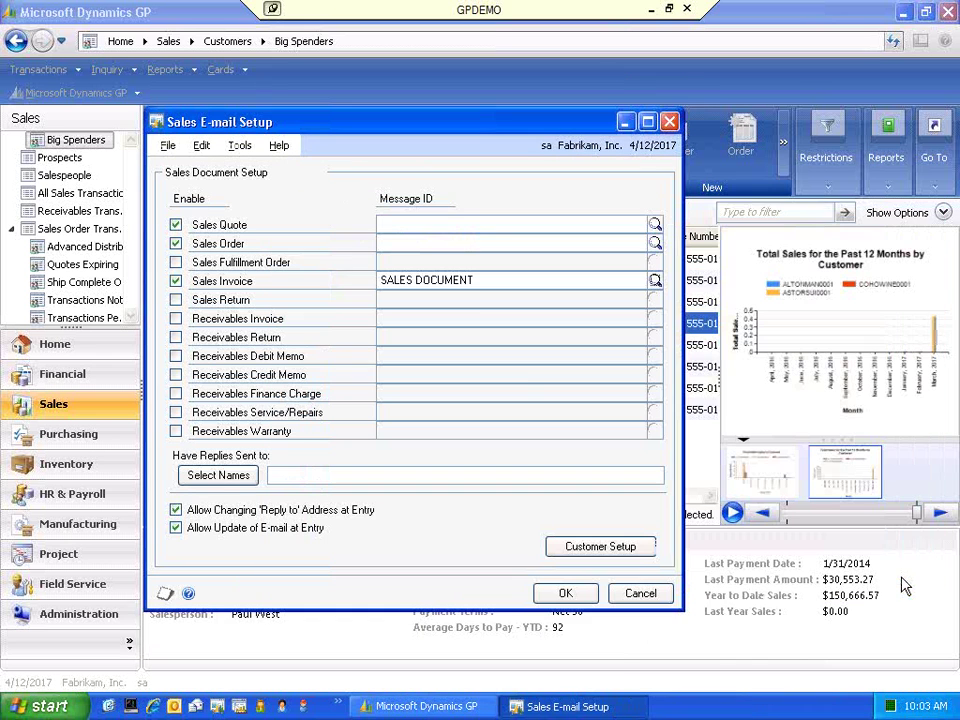
- Open the E-mail Options for customer World Enterprises via Customer Setup
click(593, 548)
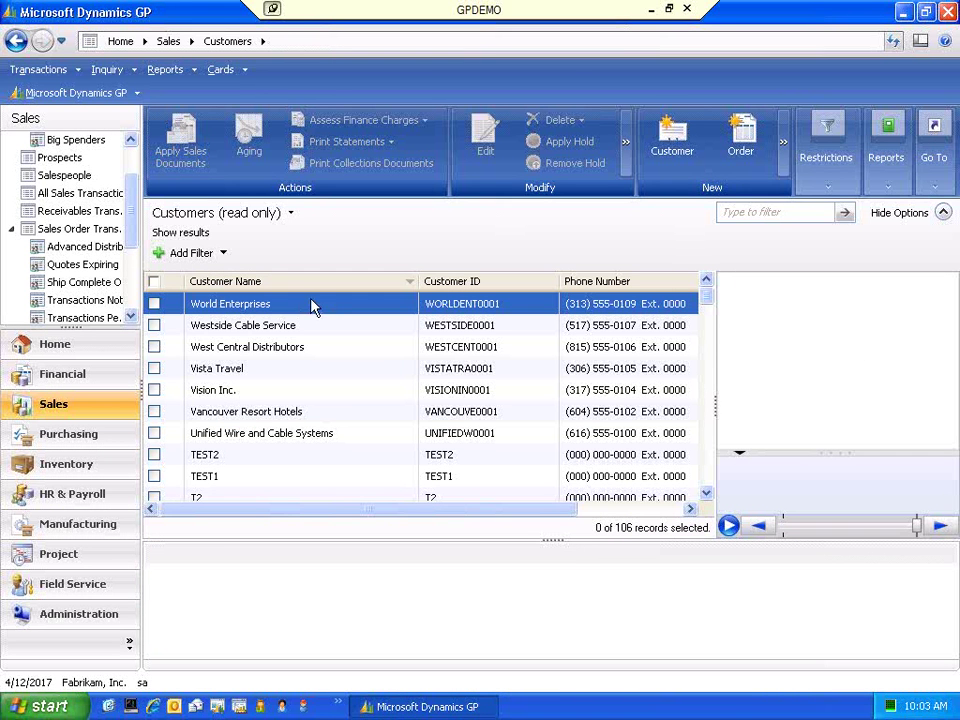
click(313, 304)
click(298, 556)
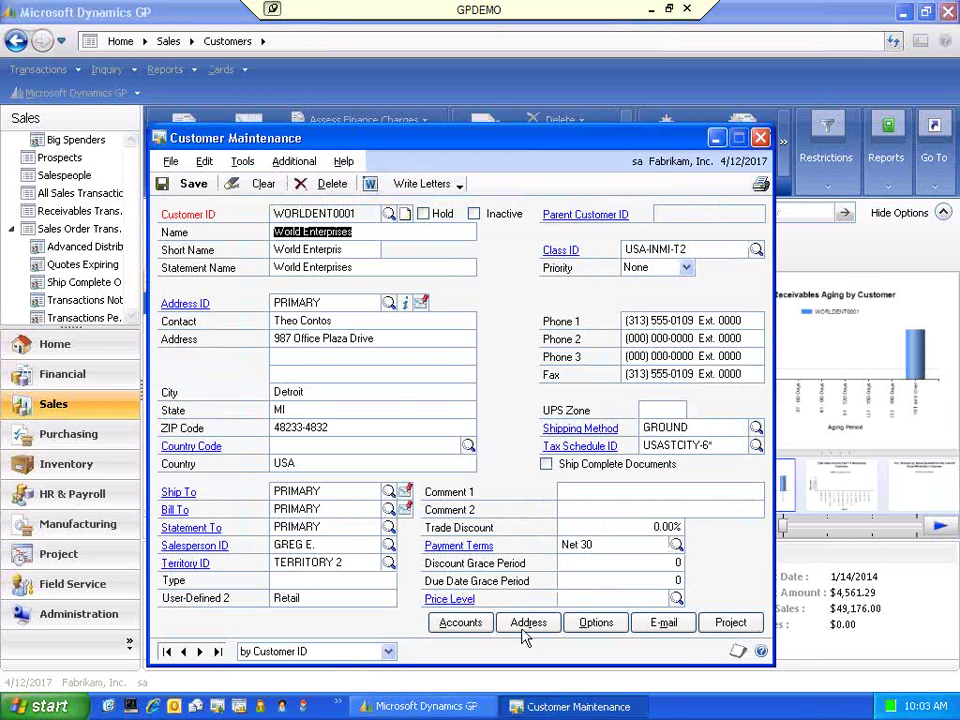
click(676, 628)
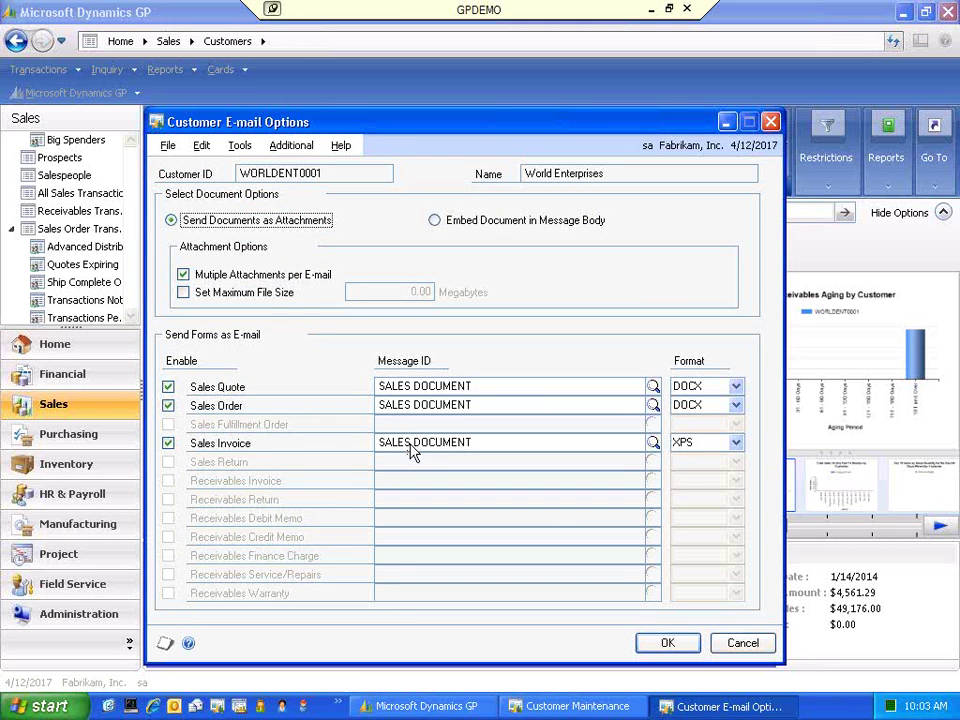
- Clear the Sales Order and Sales Quote Message IDs
click(485, 404)
key(Delete)
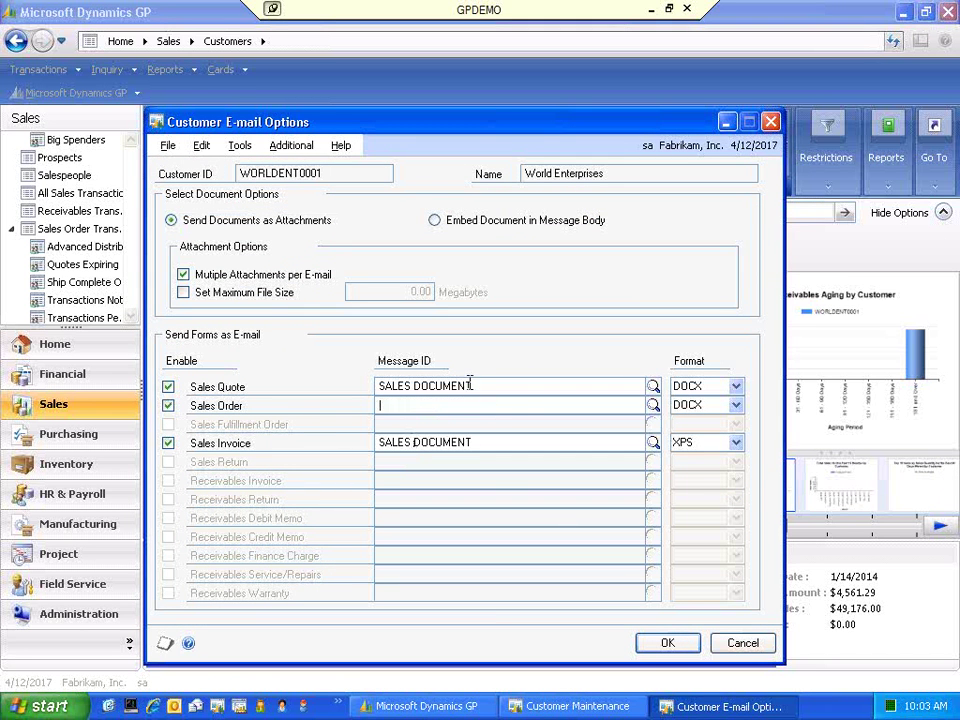
click(474, 386)
key(Delete)
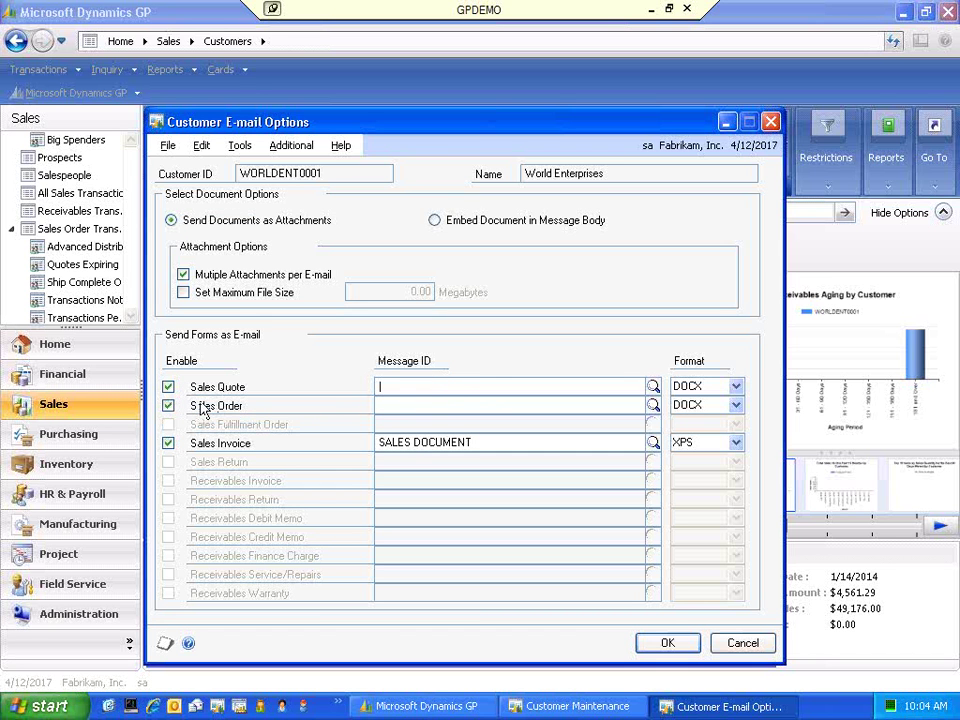
- Accept the e-mail options, save the Internet Addresses info, and save World Enterprises' record
click(668, 643)
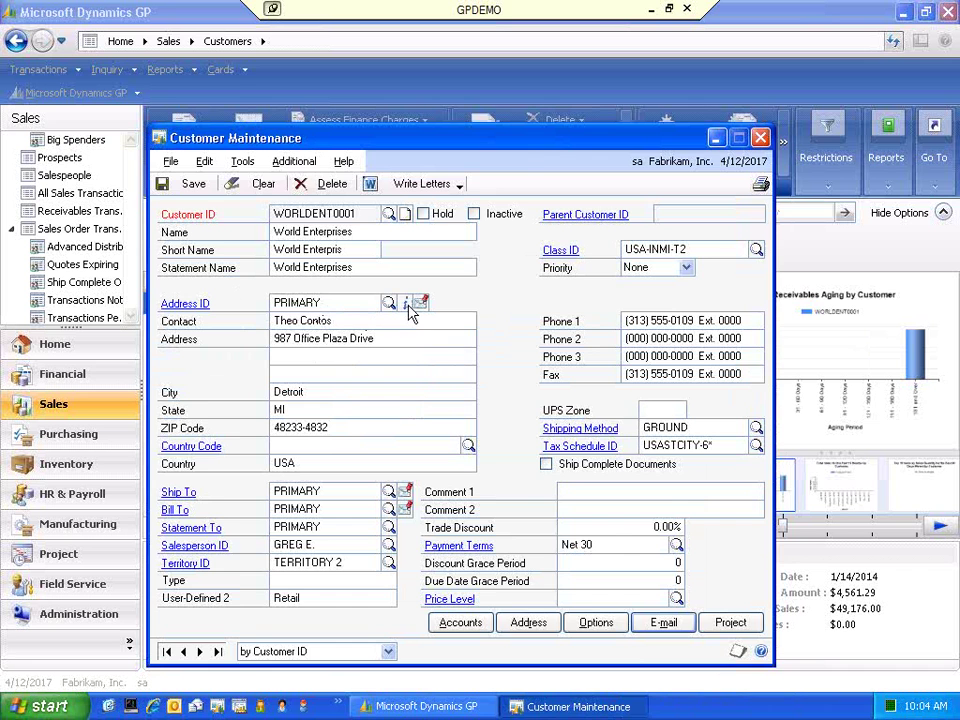
click(405, 302)
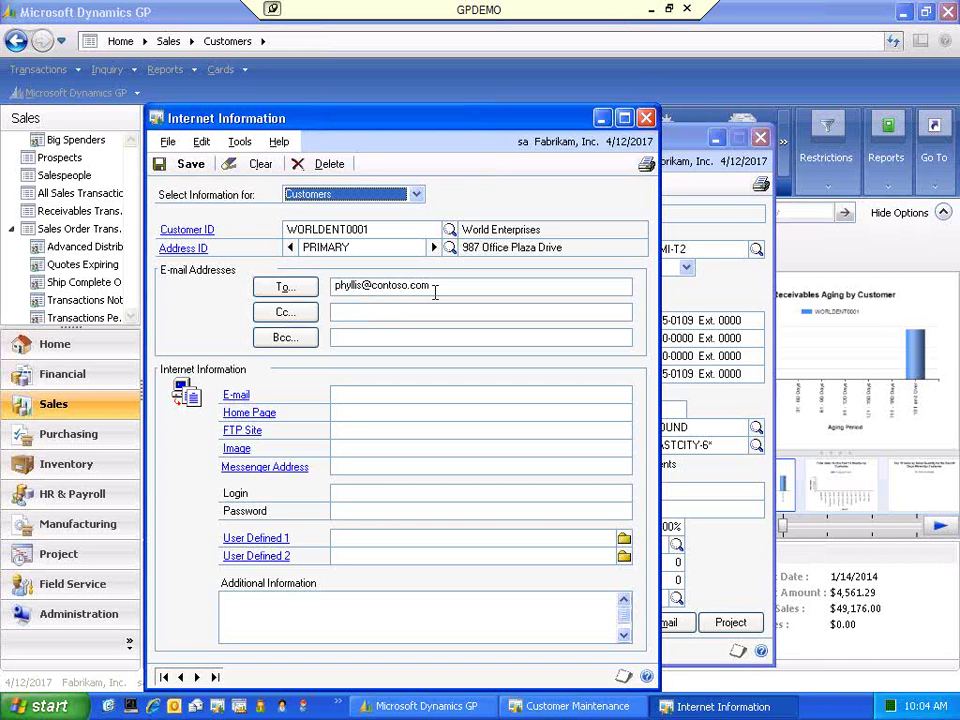
click(191, 163)
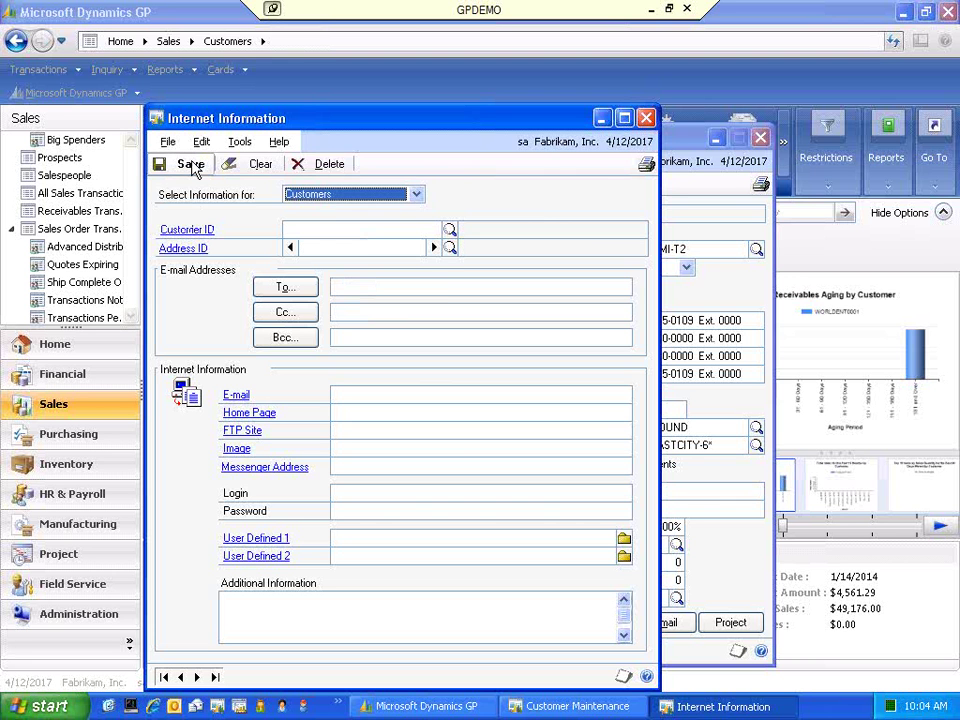
click(647, 120)
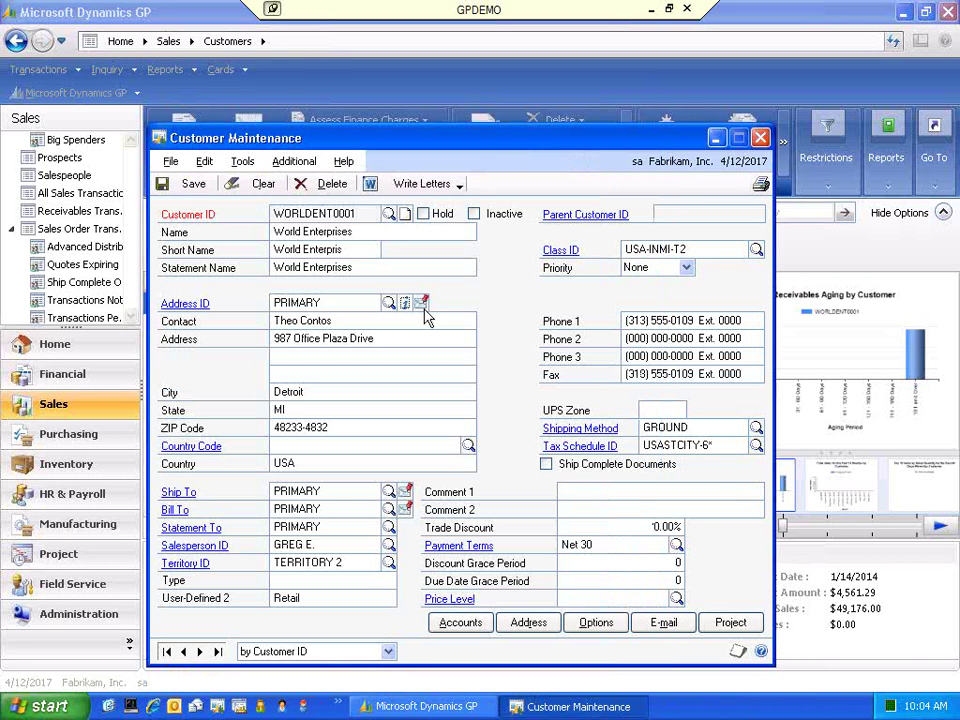
click(196, 188)
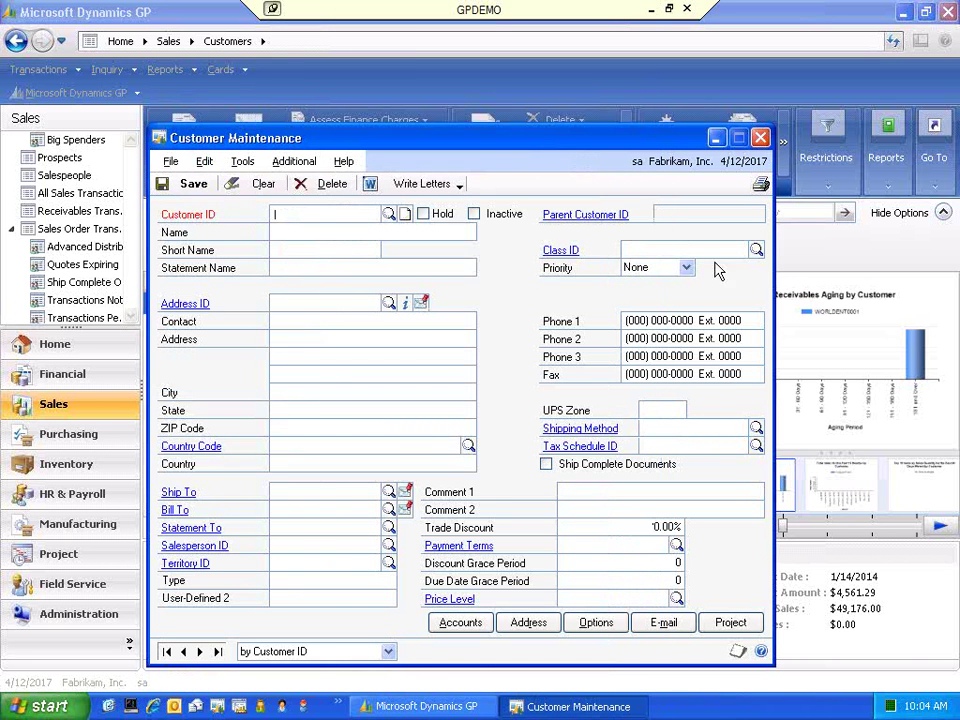
- Create new sales invoice STDINV2268 for World Enterprises from the customer list
click(761, 137)
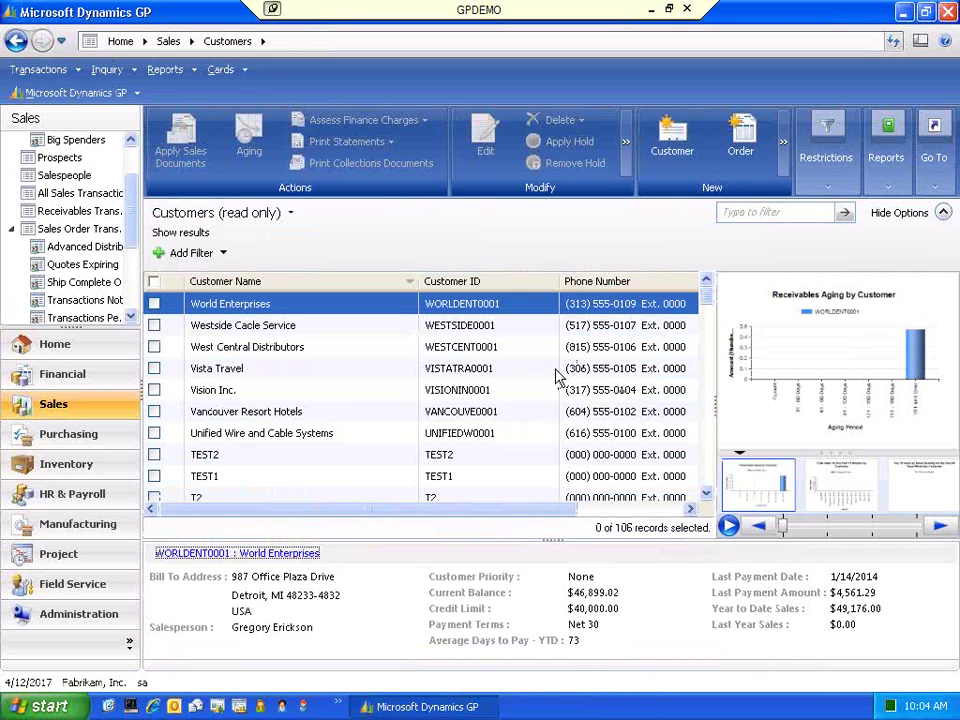
click(154, 303)
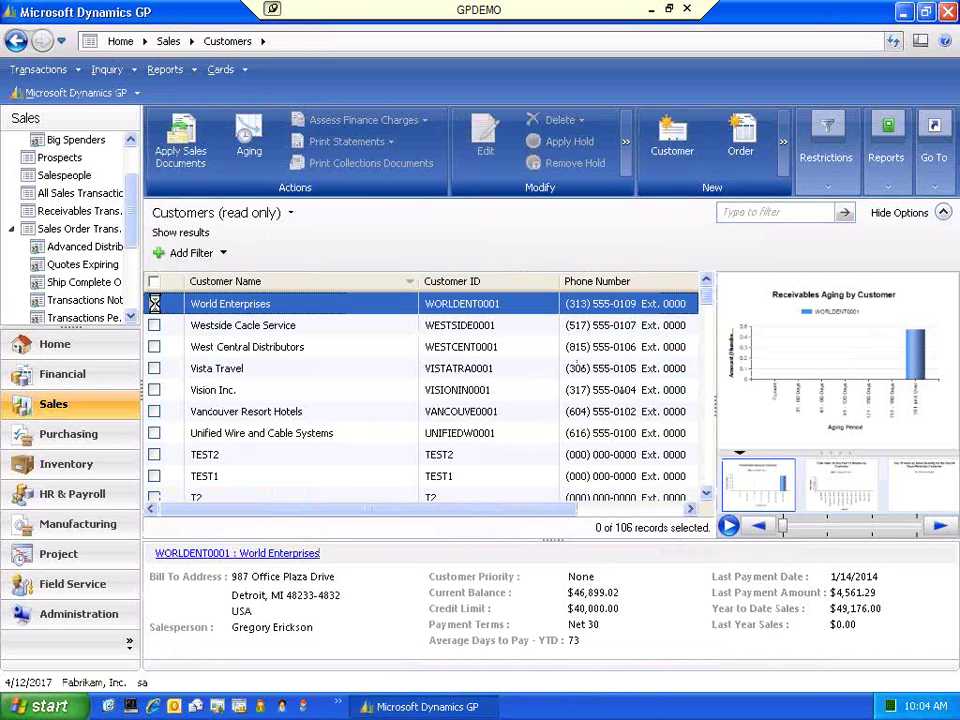
click(783, 142)
mouse_move(806, 258)
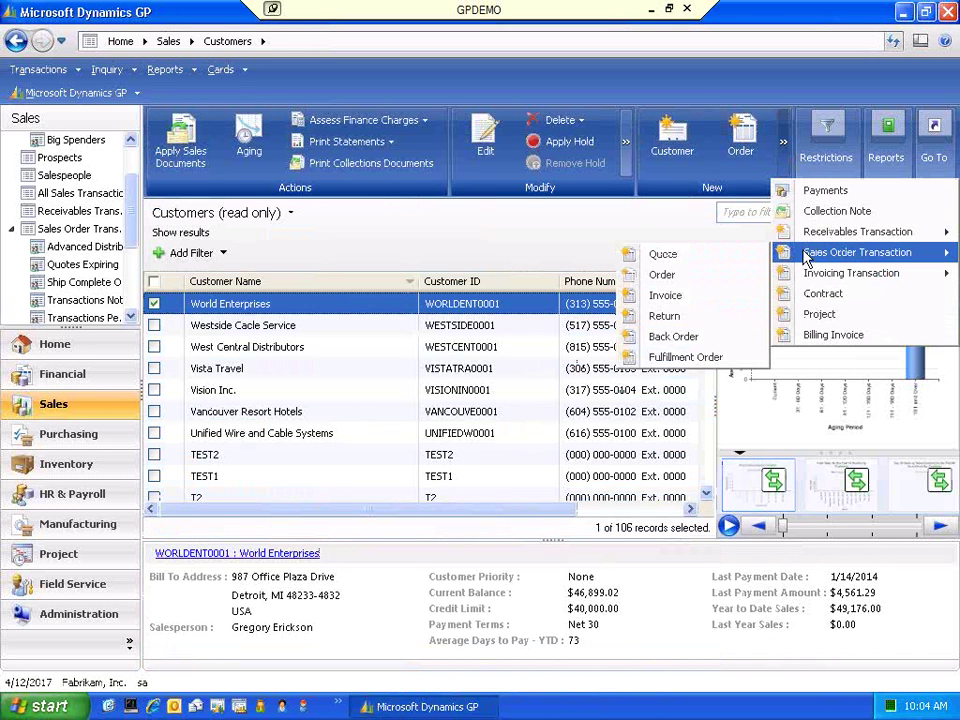
click(663, 296)
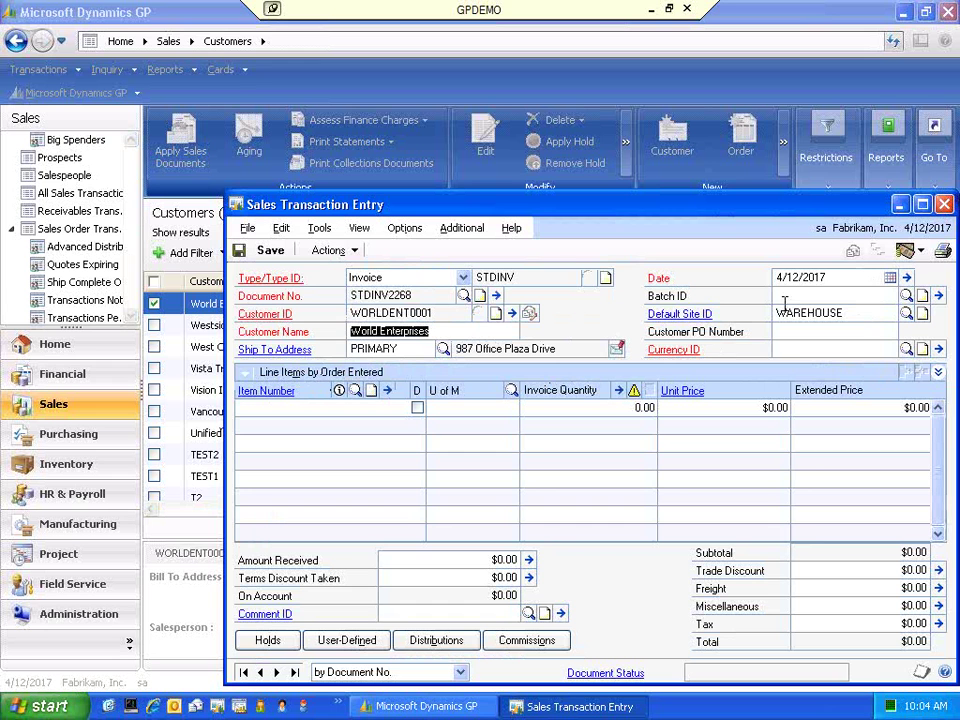
- Enter batch ID TEST and customer PO number 123492 on the invoice
click(800, 292)
text(TEST)
key(Tab)
click(813, 331)
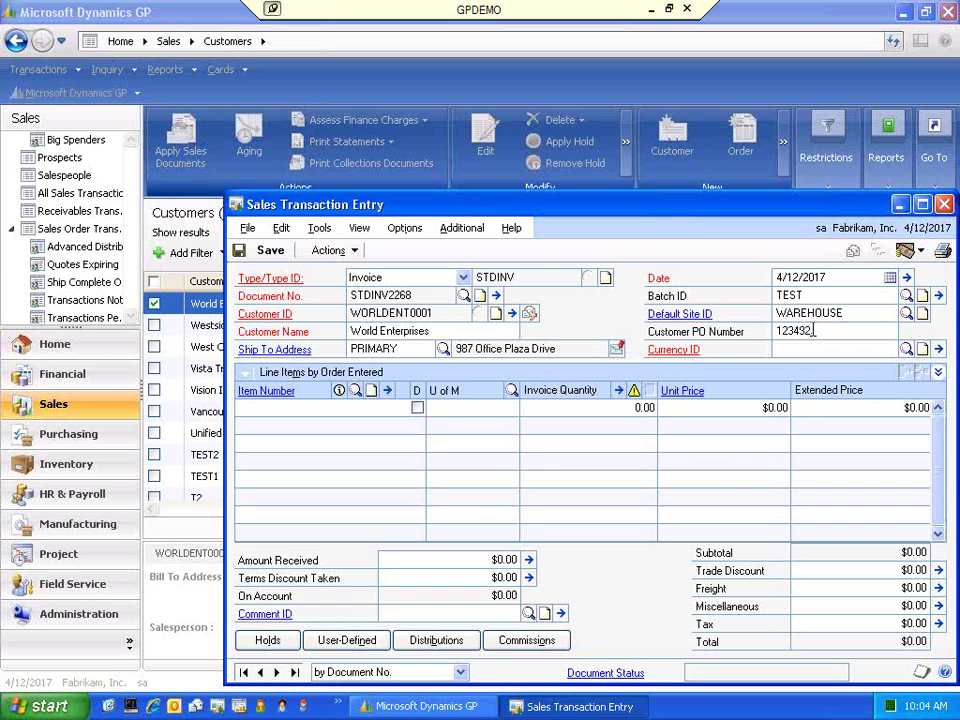
text(123492)
key(Tab)
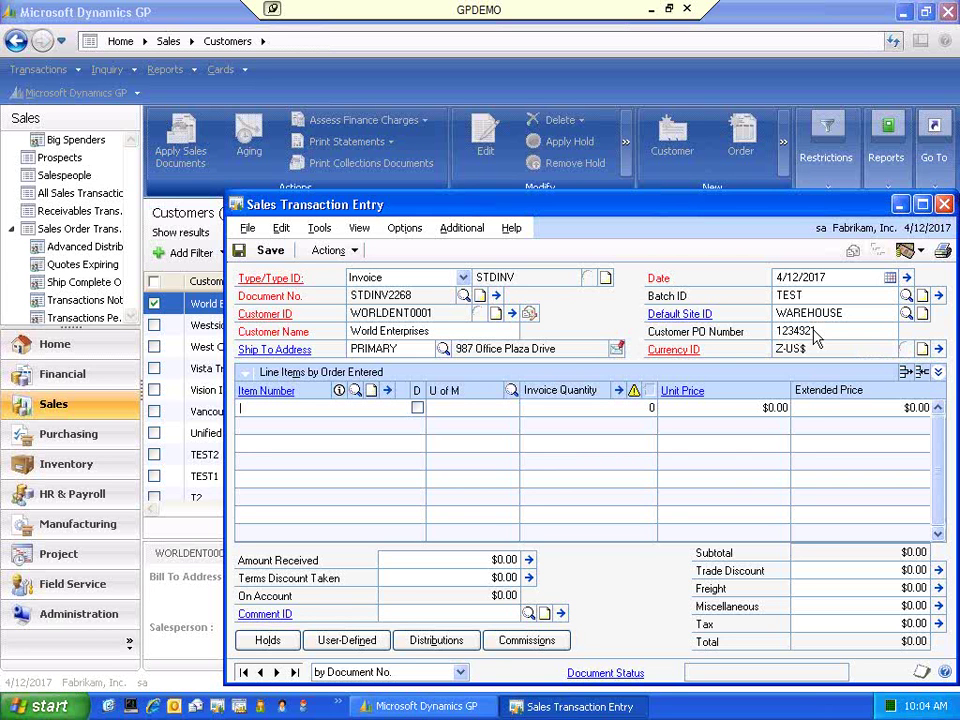
- Add a line for 1 Each of 128 SDRAM at $135.20, entering the credit limit override password
key(ctrl+l)
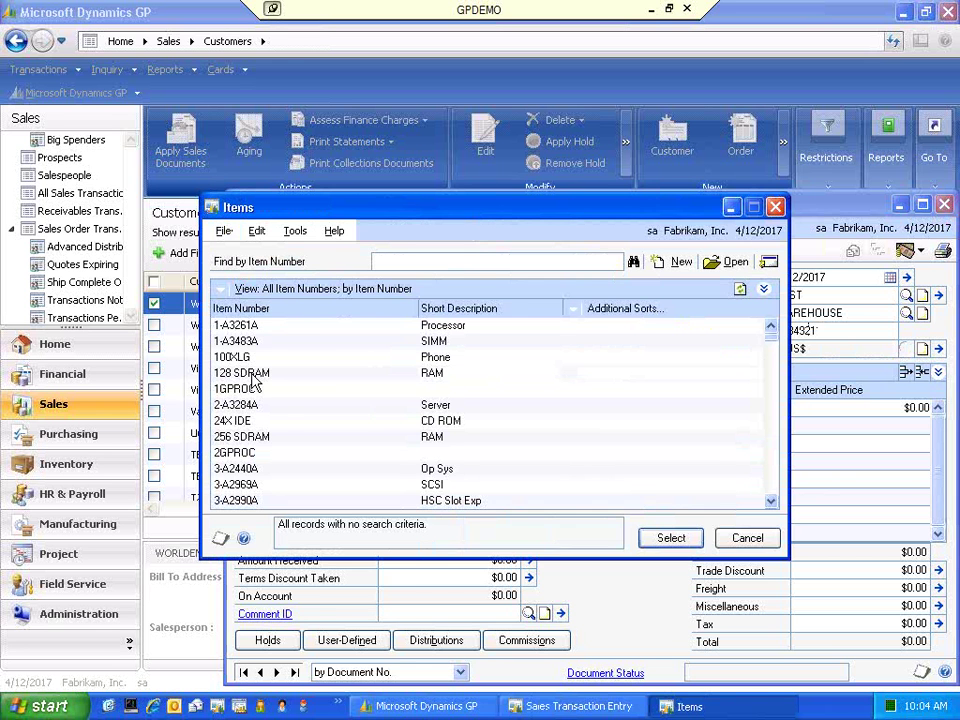
double_click(252, 373)
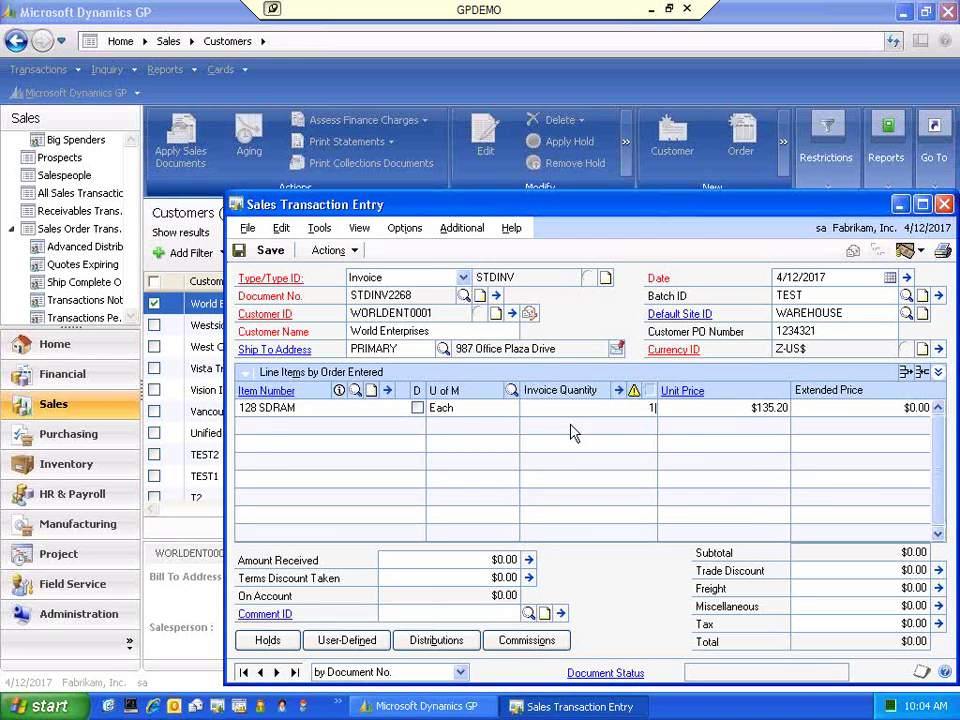
text(1)
key(Tab)
click(541, 467)
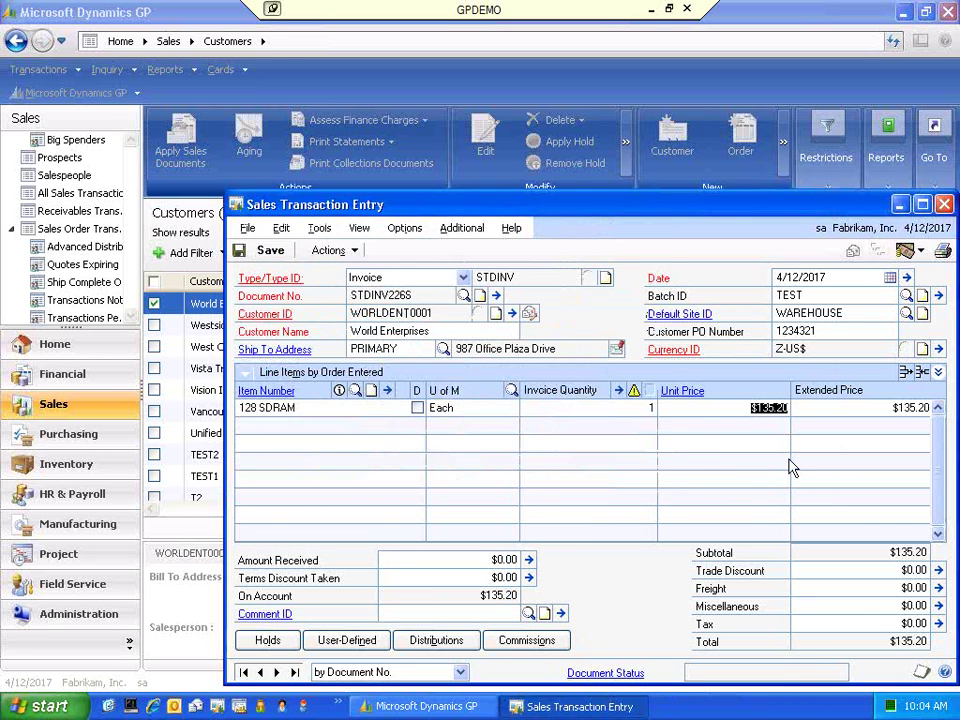
click(790, 468)
text(a)
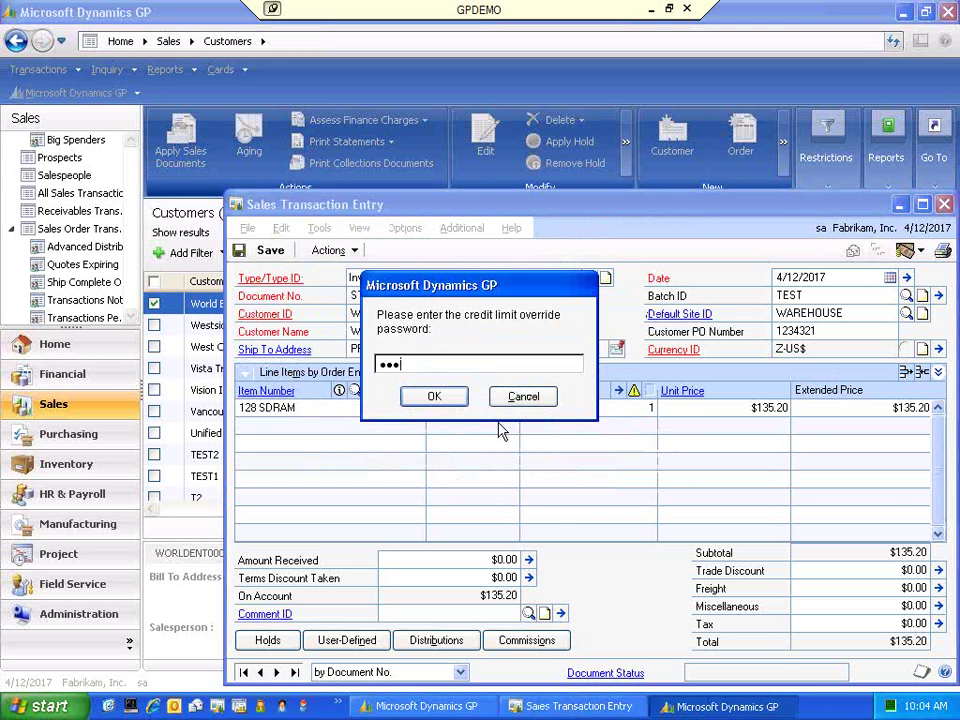
key(Return)
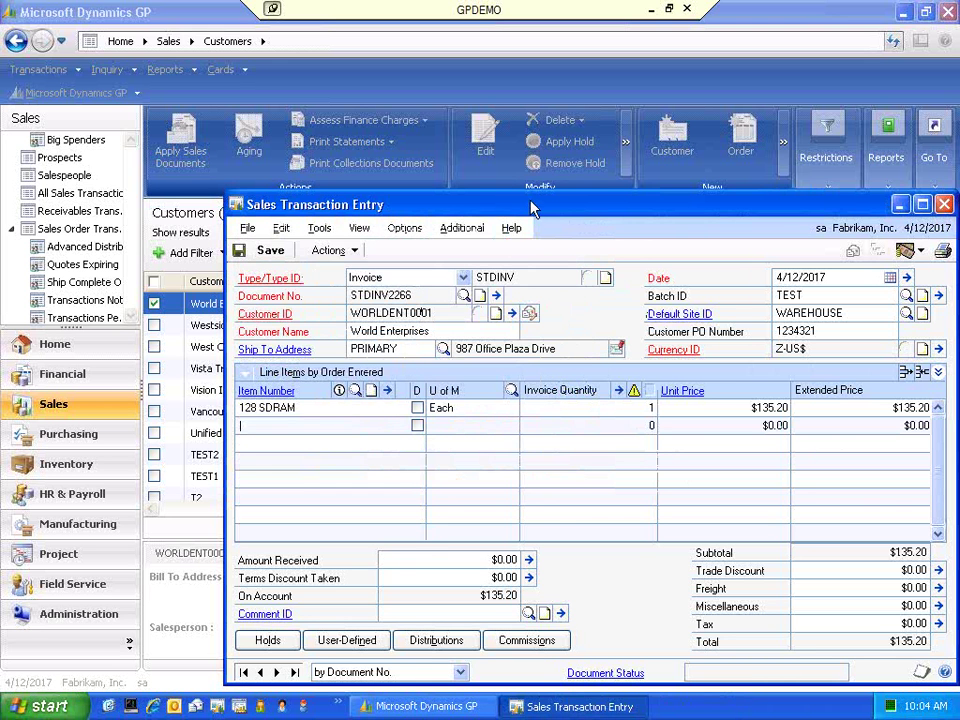
drag(400, 204, 329, 151)
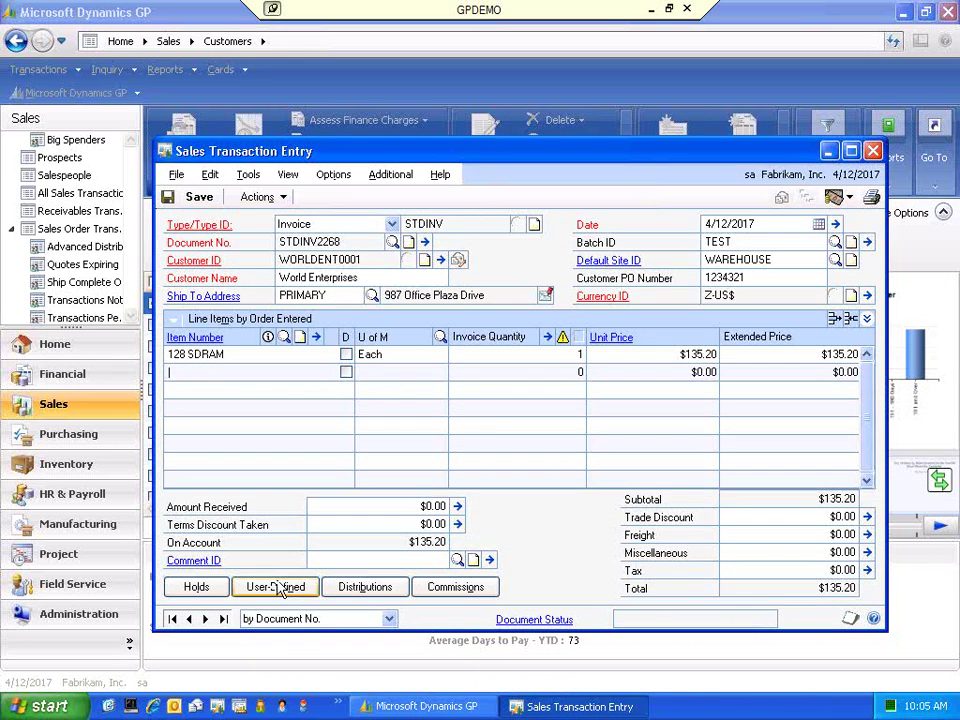
- Record tracking number Z12123-0003-P03 in the invoice's User-Defined tracking numbers
click(276, 587)
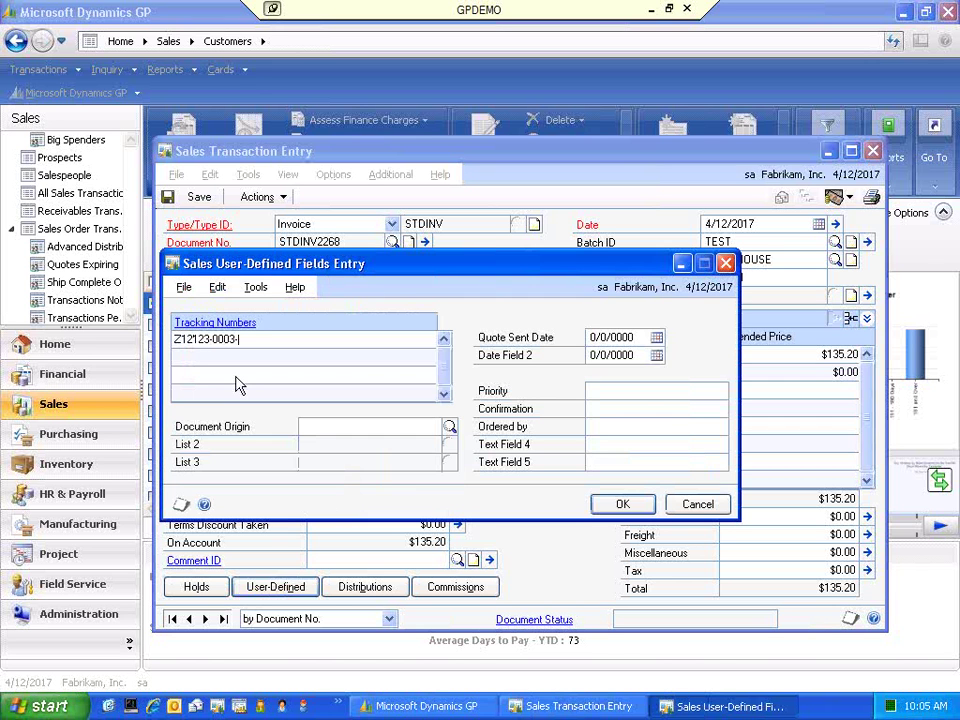
text(P03)
click(620, 508)
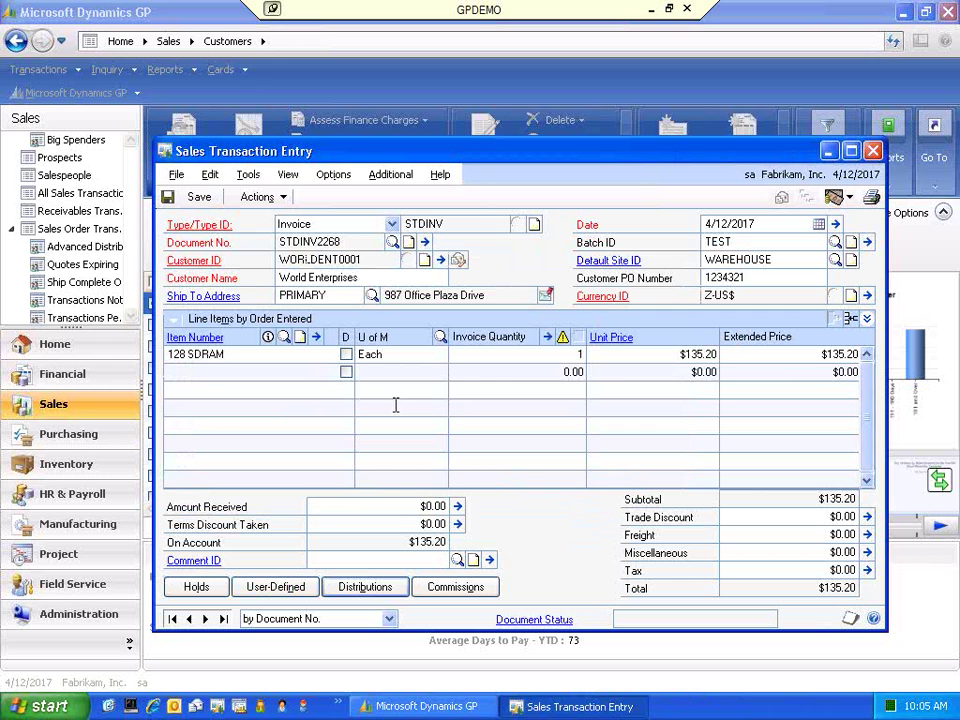
- Save invoice STDINV2268, e-mail it instead of printing, and close Sales Transaction Entry
click(873, 150)
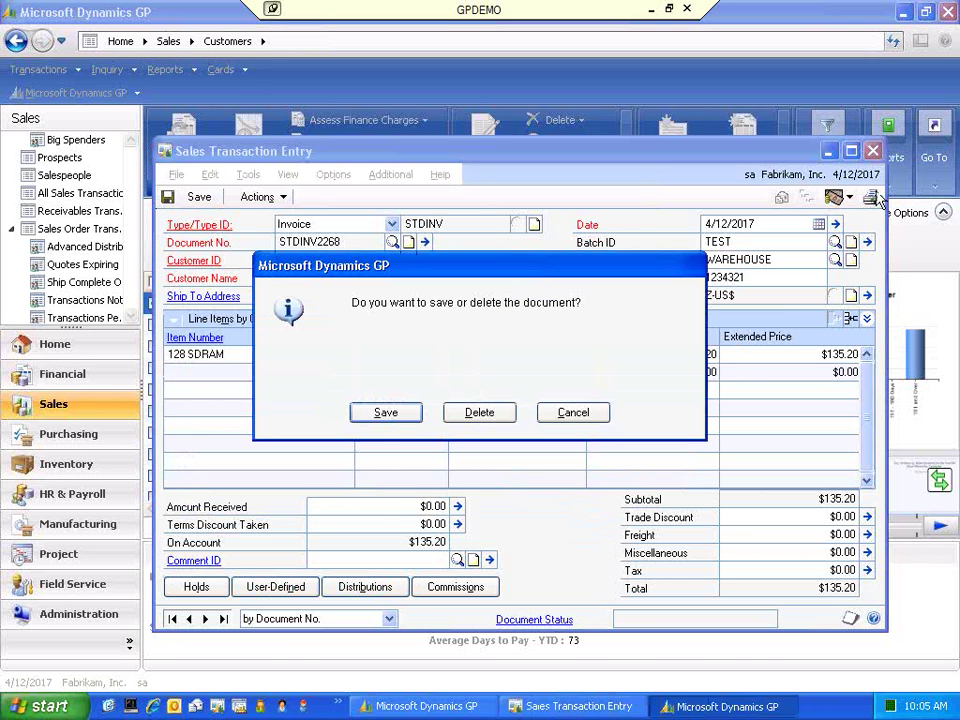
click(413, 412)
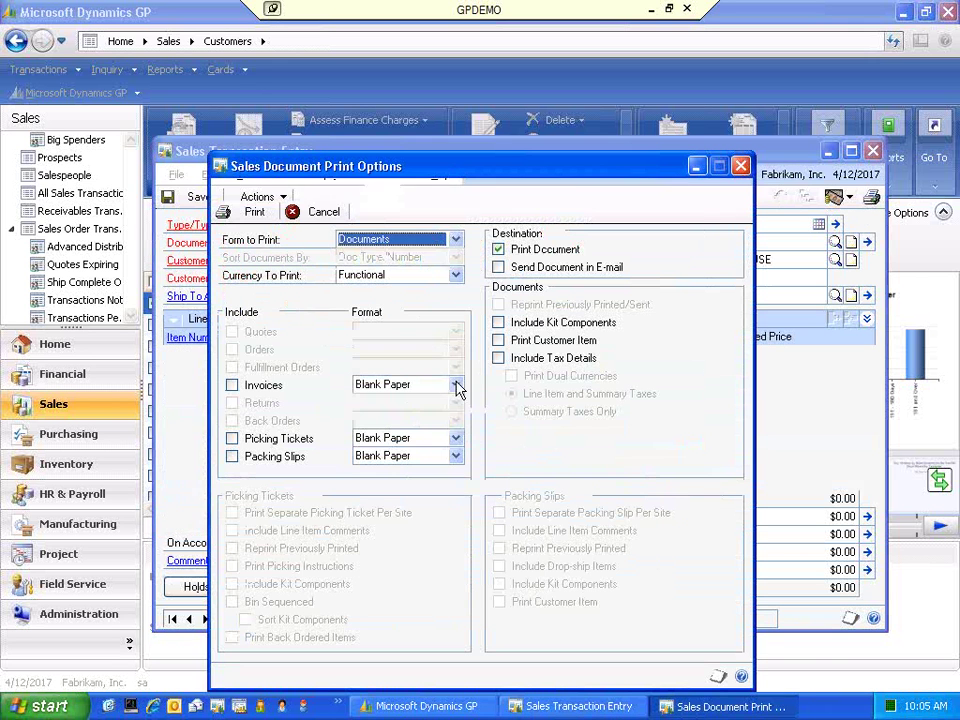
click(232, 385)
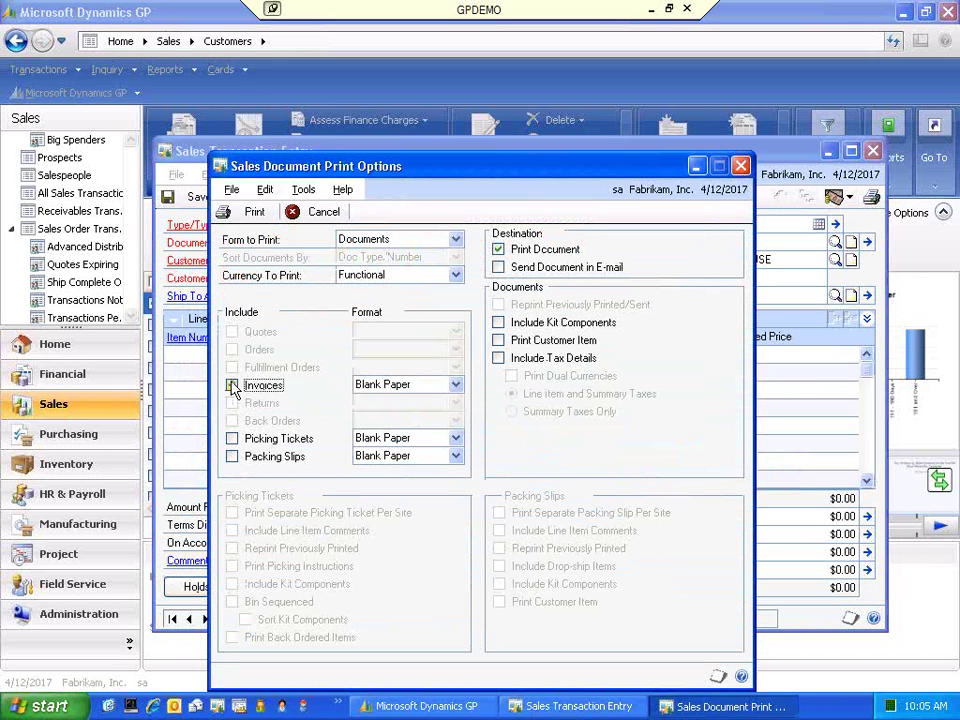
click(498, 267)
click(498, 249)
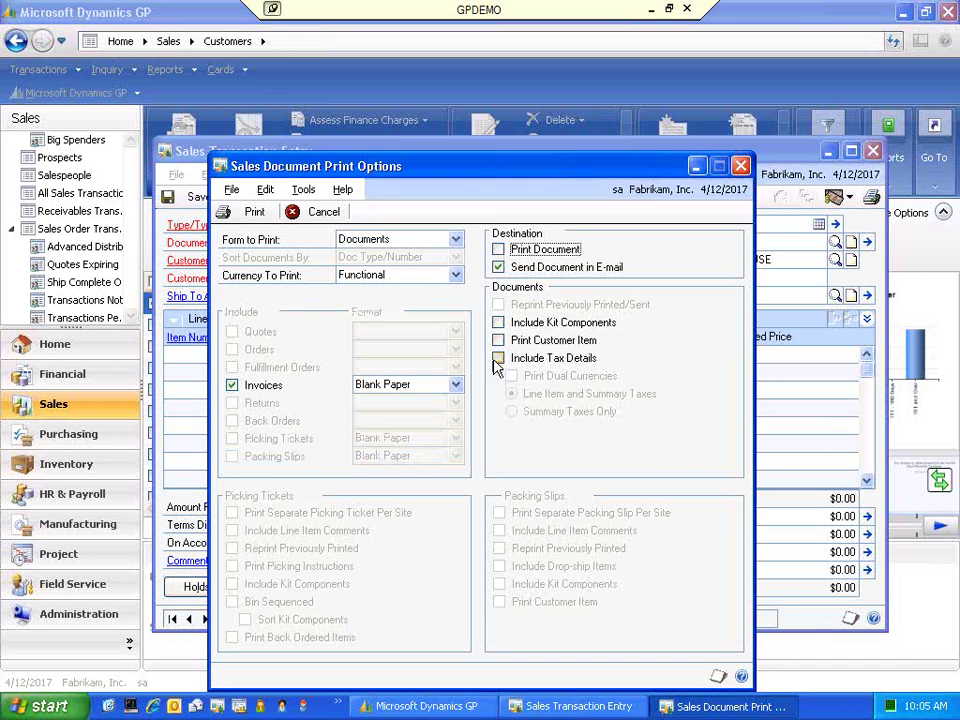
click(254, 211)
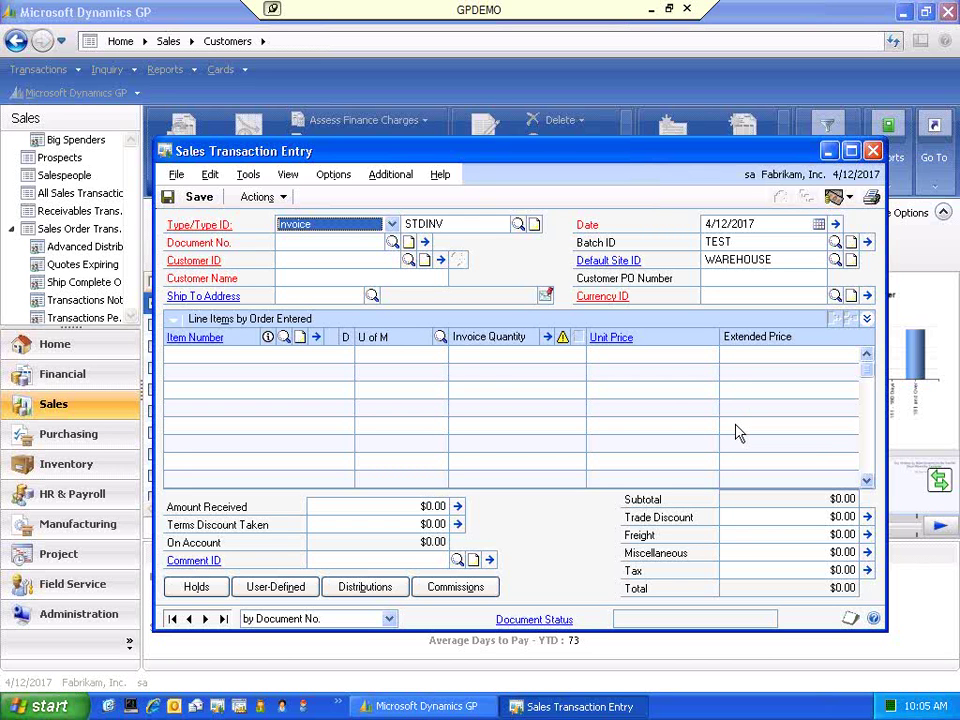
click(873, 151)
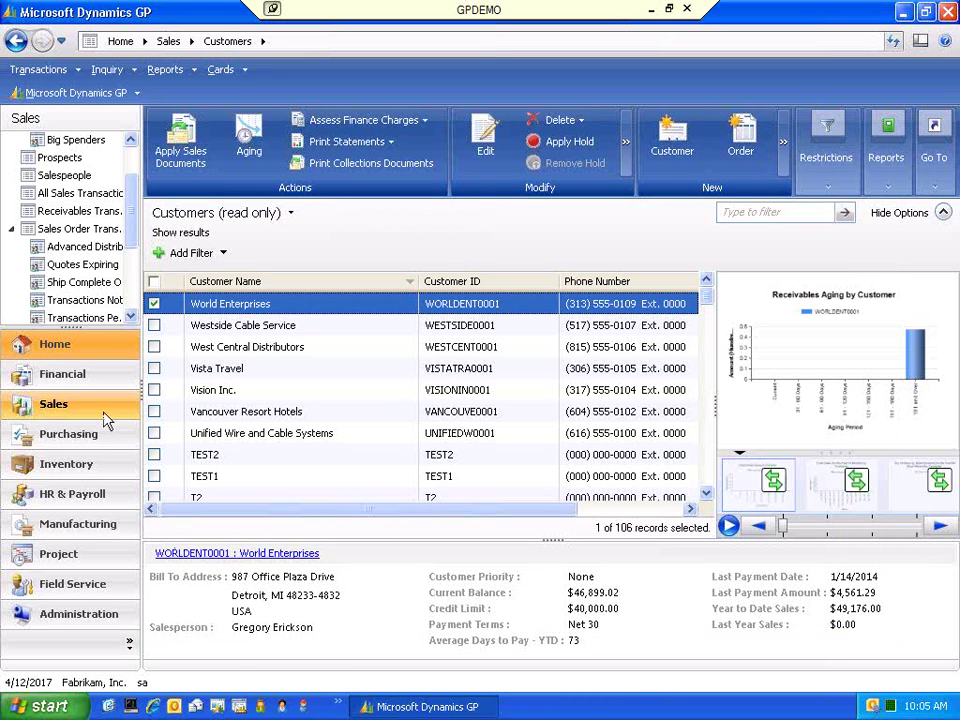
- Go to the Dynamics GP home page and bring up the Outlook Inbox through its unread-messages link
click(125, 345)
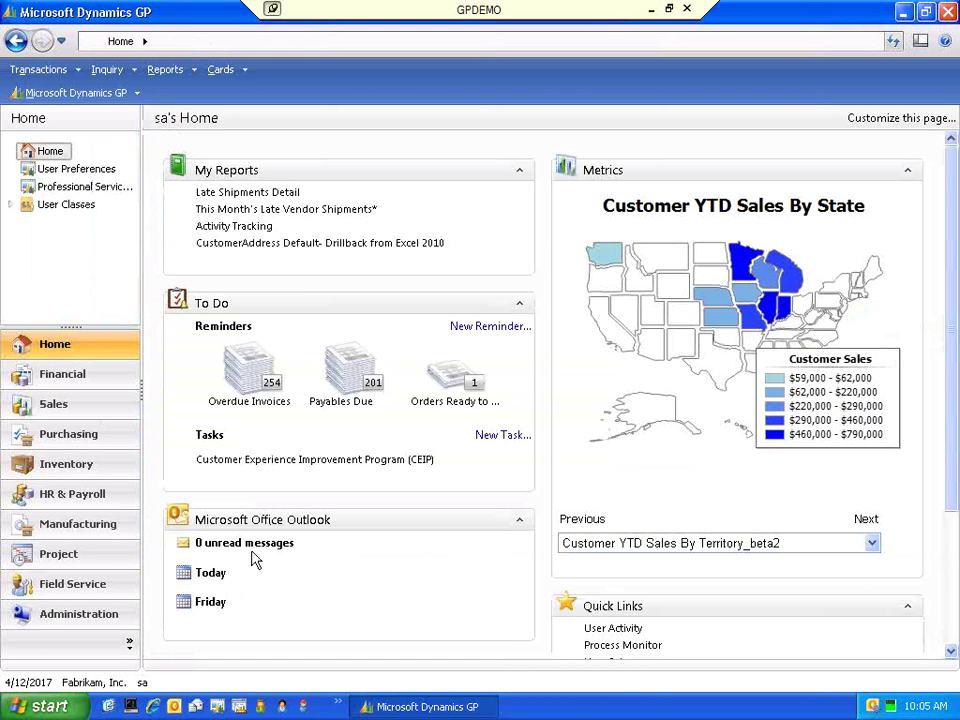
click(252, 542)
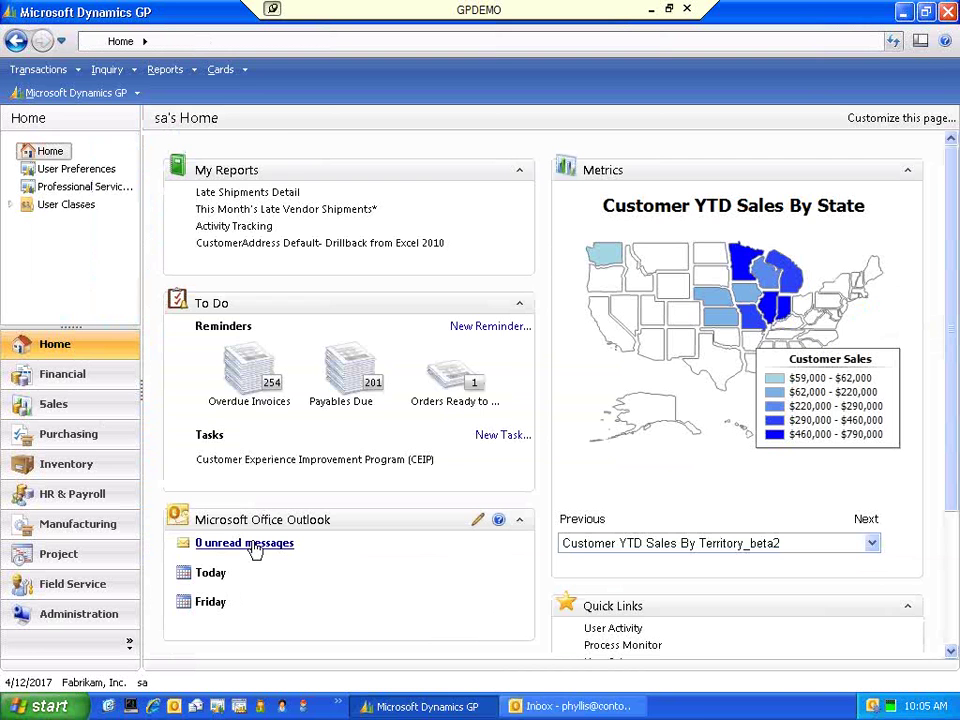
click(566, 708)
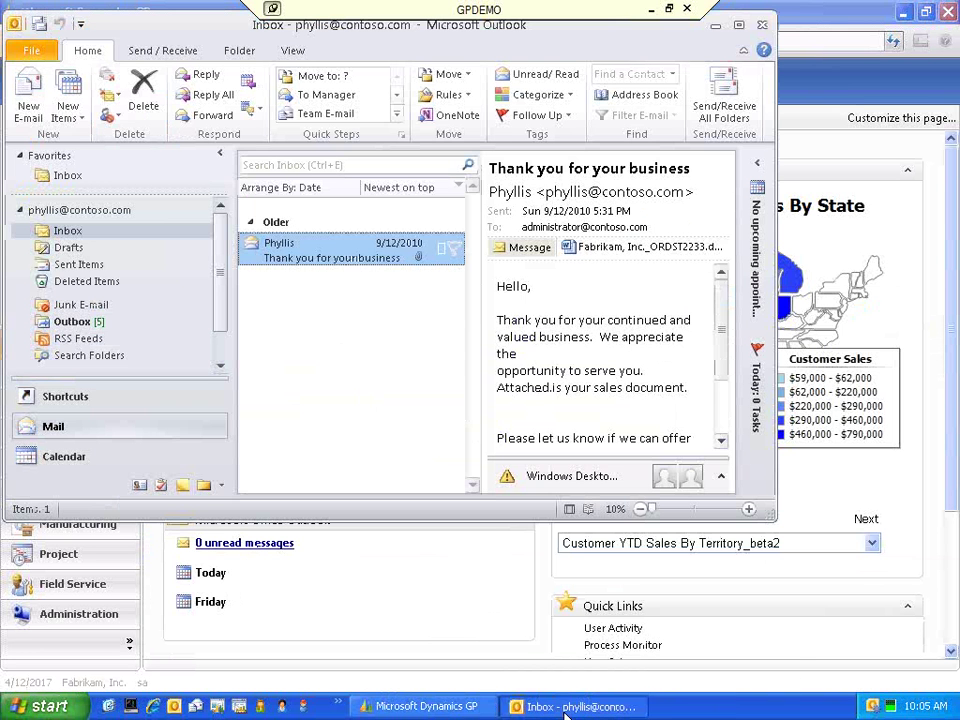
- Open the Invoice # STDINV2268 e-mail waiting in Outlook's Outbox
click(76, 321)
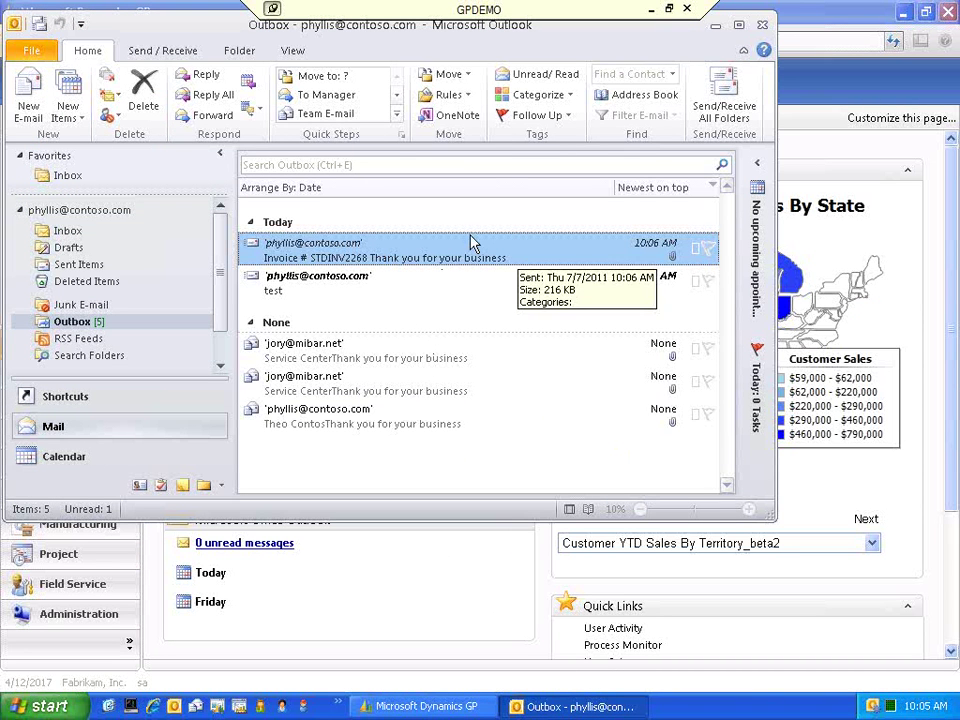
double_click(422, 257)
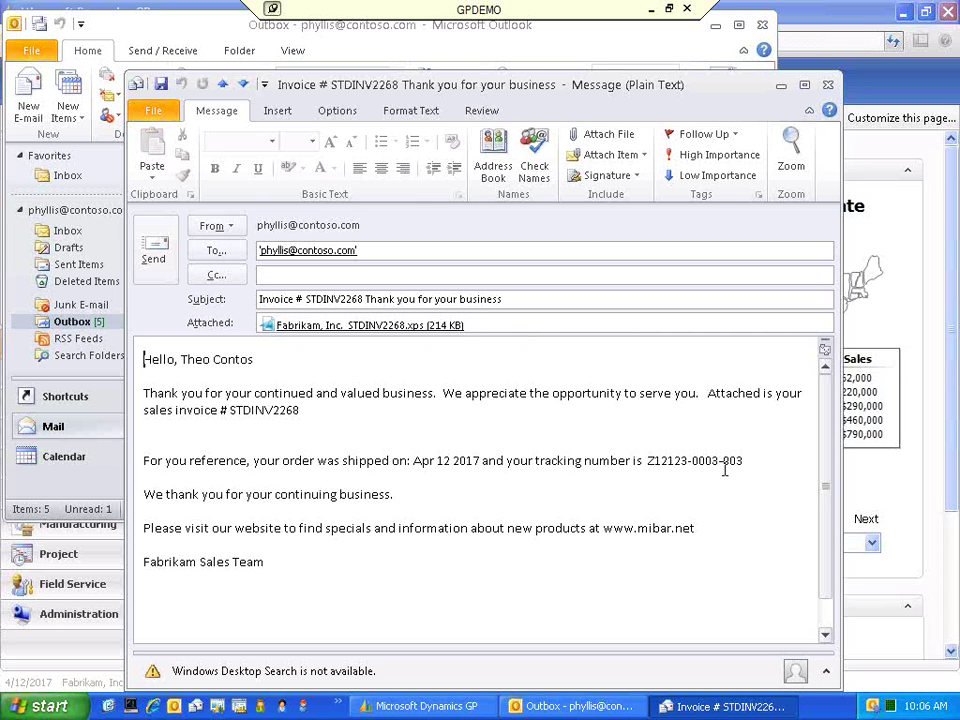
- Open the attached XPS invoice, scroll through it to the $135.20 total, and close the viewer
double_click(358, 326)
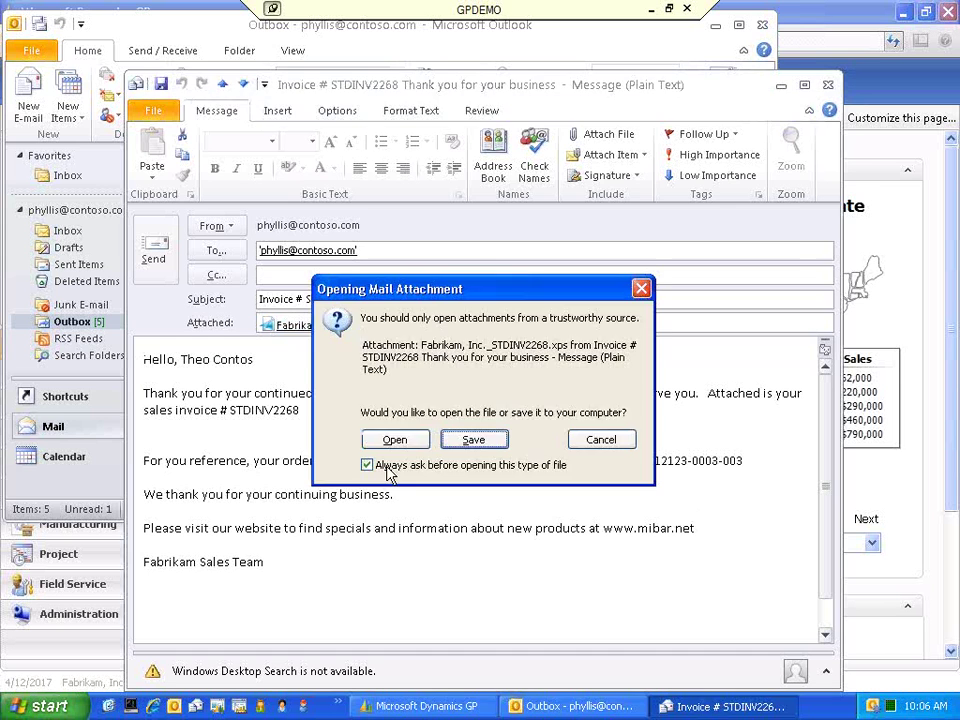
click(397, 440)
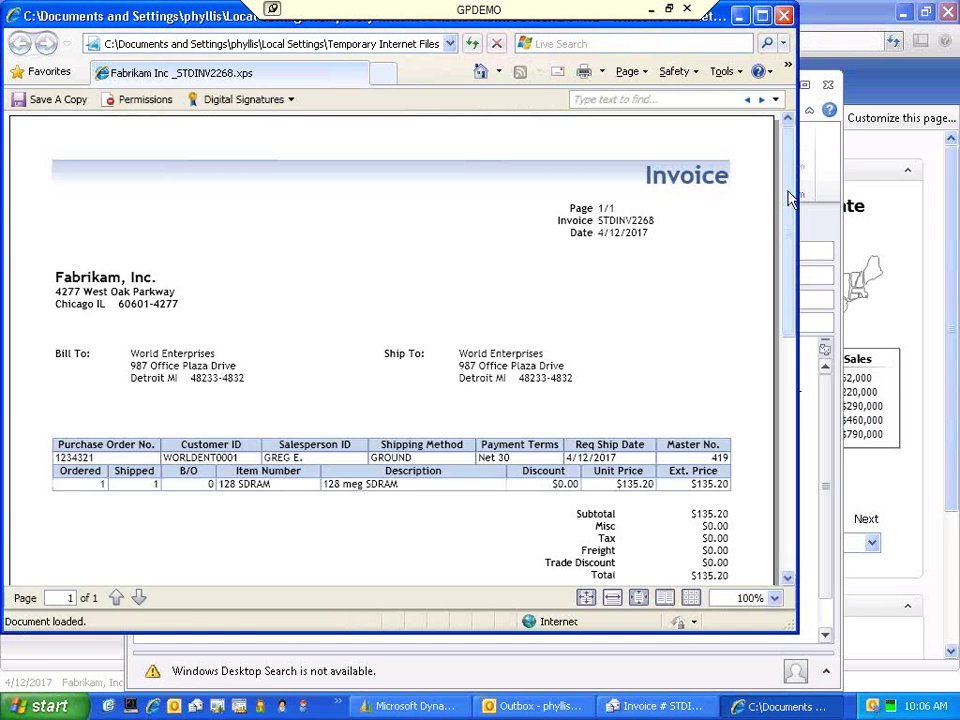
drag(790, 204, 815, 248)
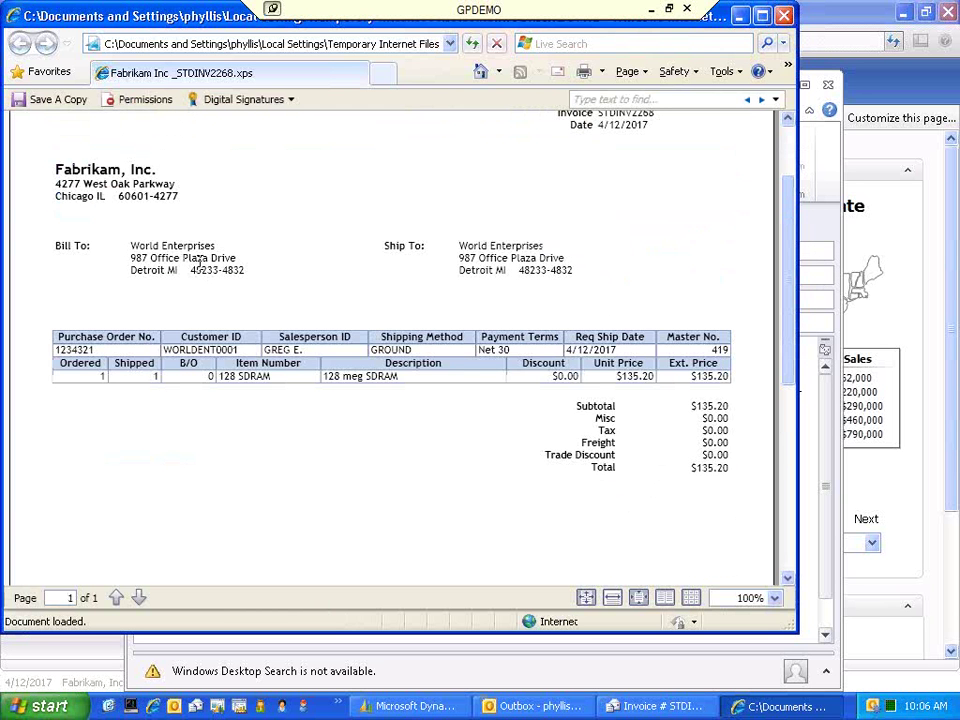
click(784, 15)
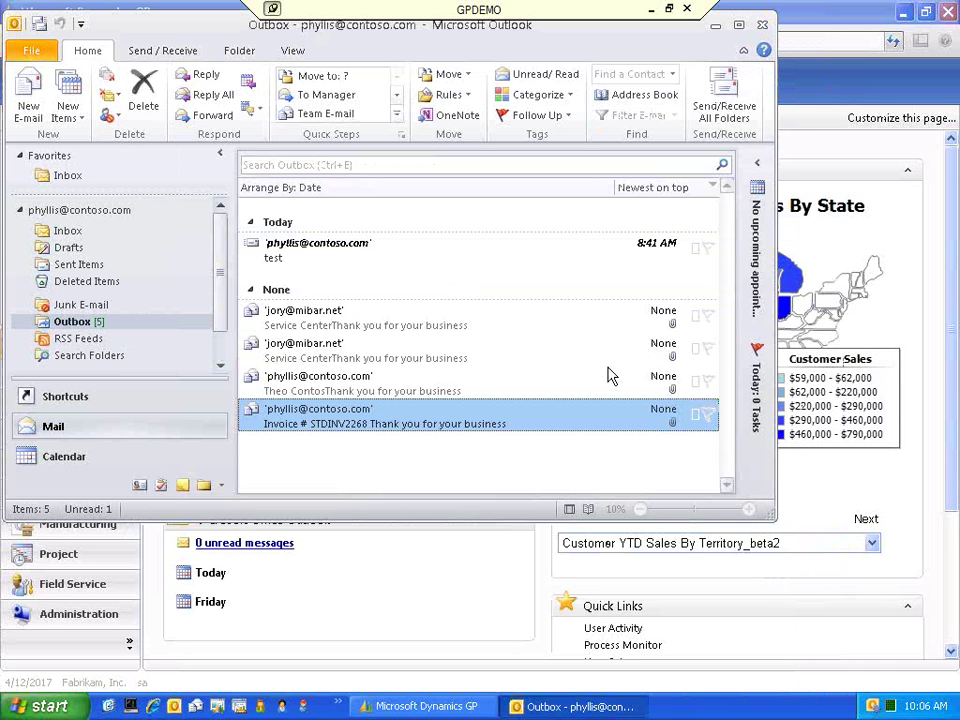
- Close Outlook and show the Sales area's Big Spenders list of 8 customers
click(762, 24)
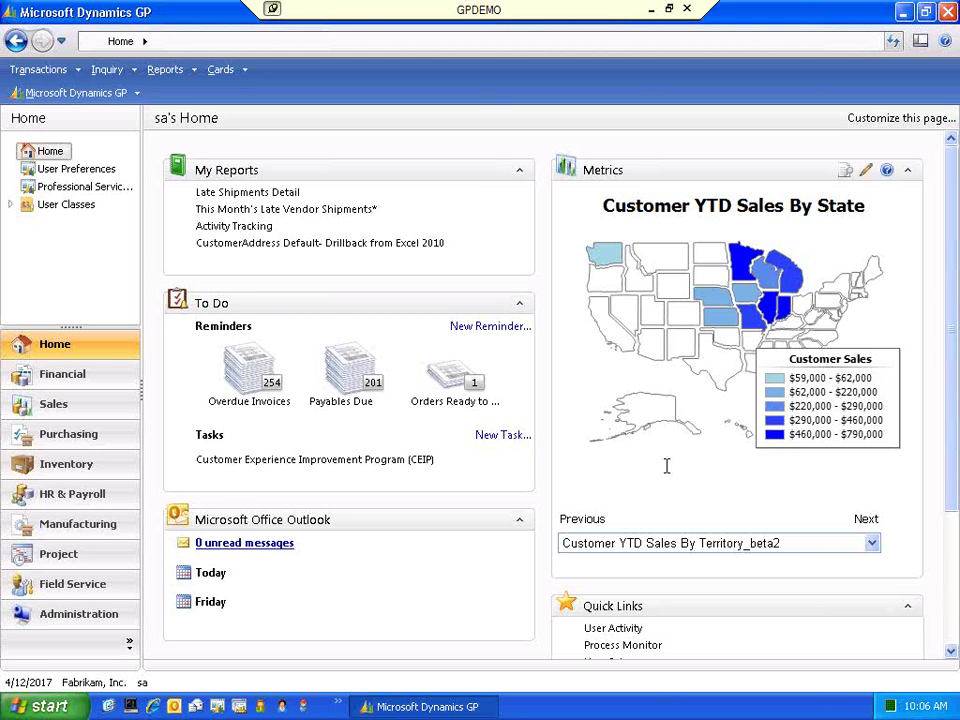
click(88, 409)
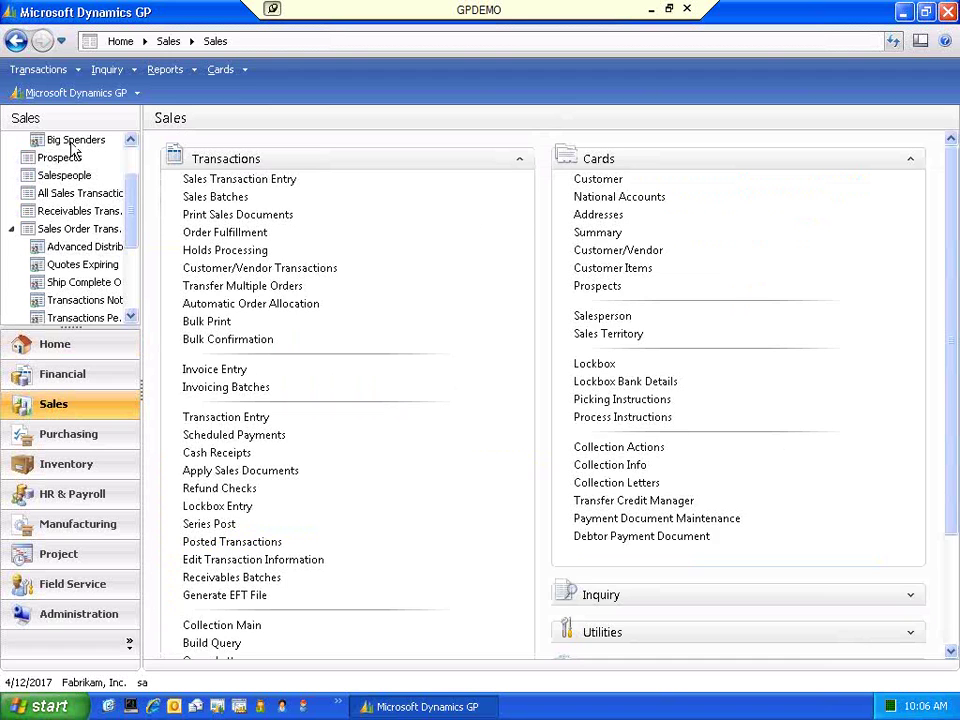
click(72, 142)
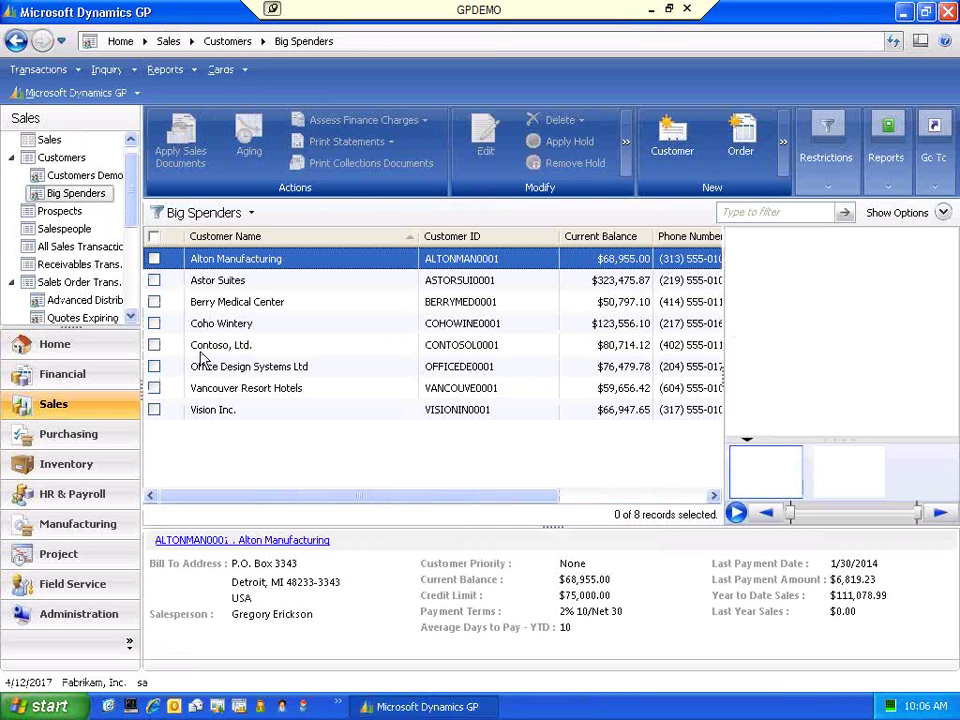
- Browse Sales Order Transactions and Quotes Expiring This Week, then show the 111-record Invoice Listing
click(95, 282)
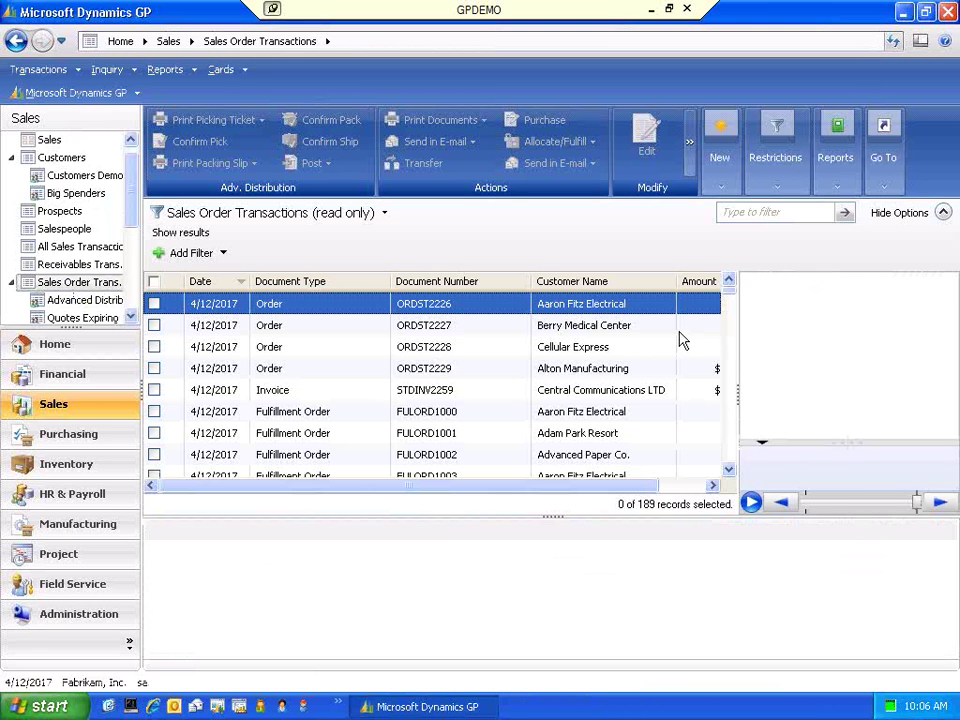
scroll(733, 320, down, 3)
drag(733, 320, 729, 287)
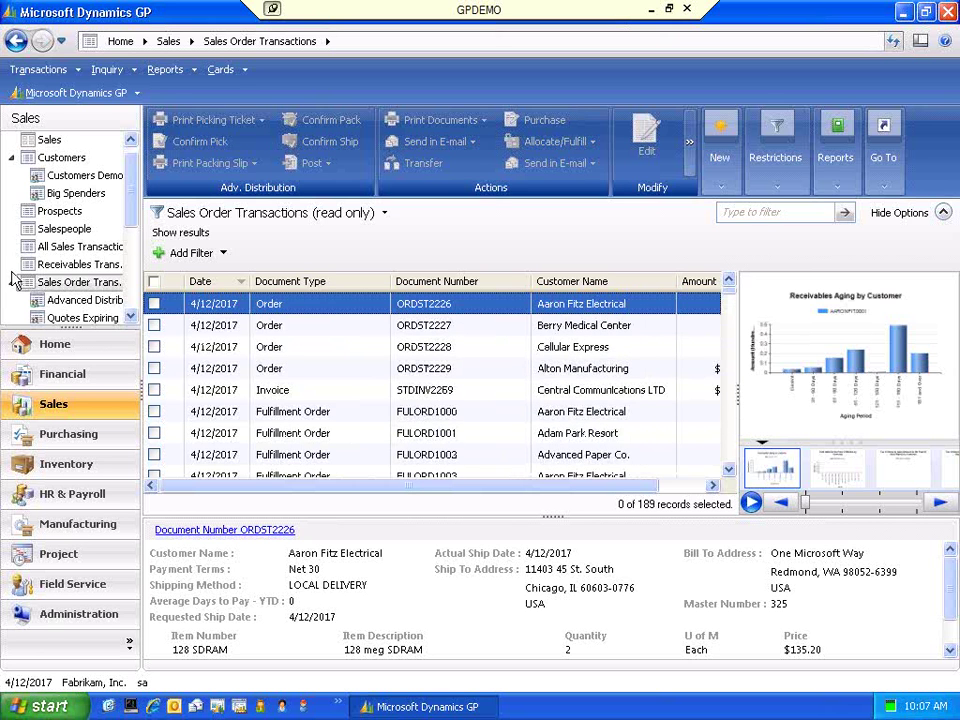
click(128, 318)
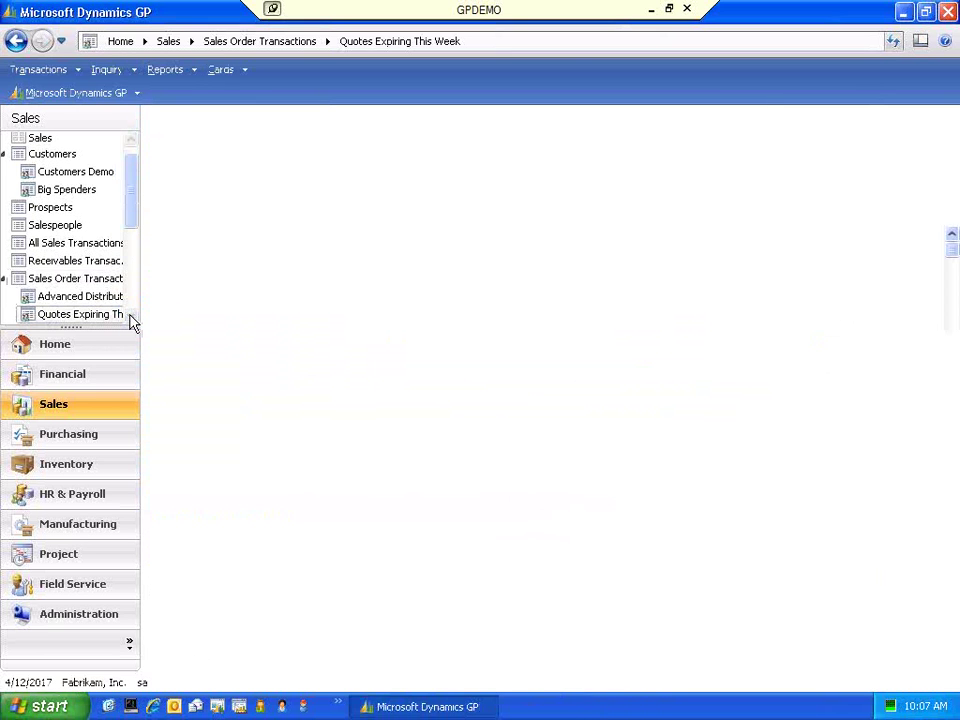
scroll(130, 318, down, 5)
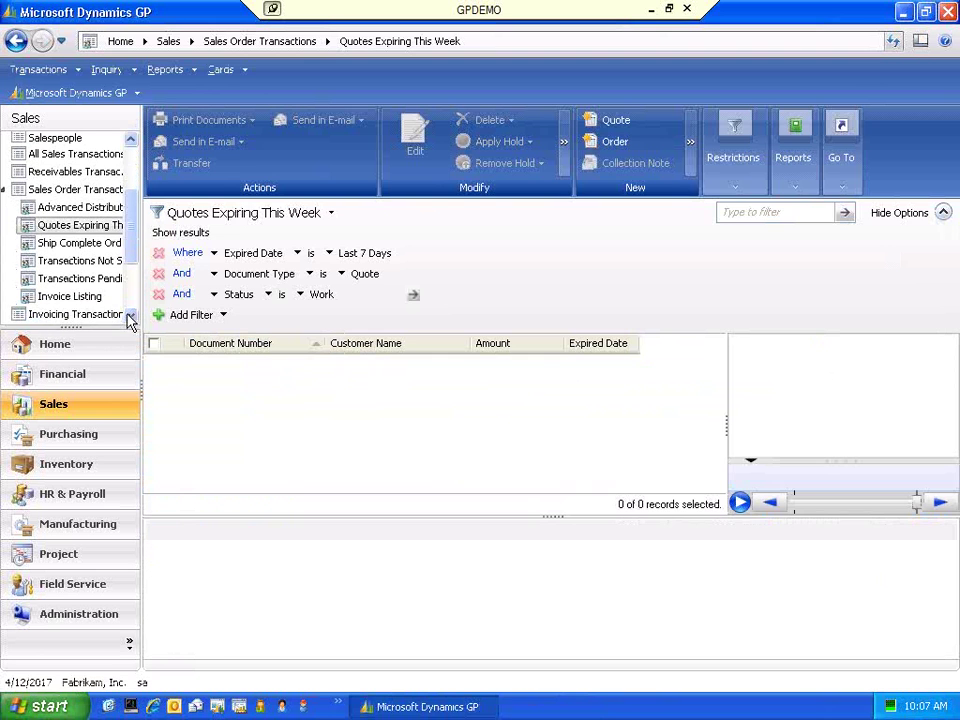
click(90, 298)
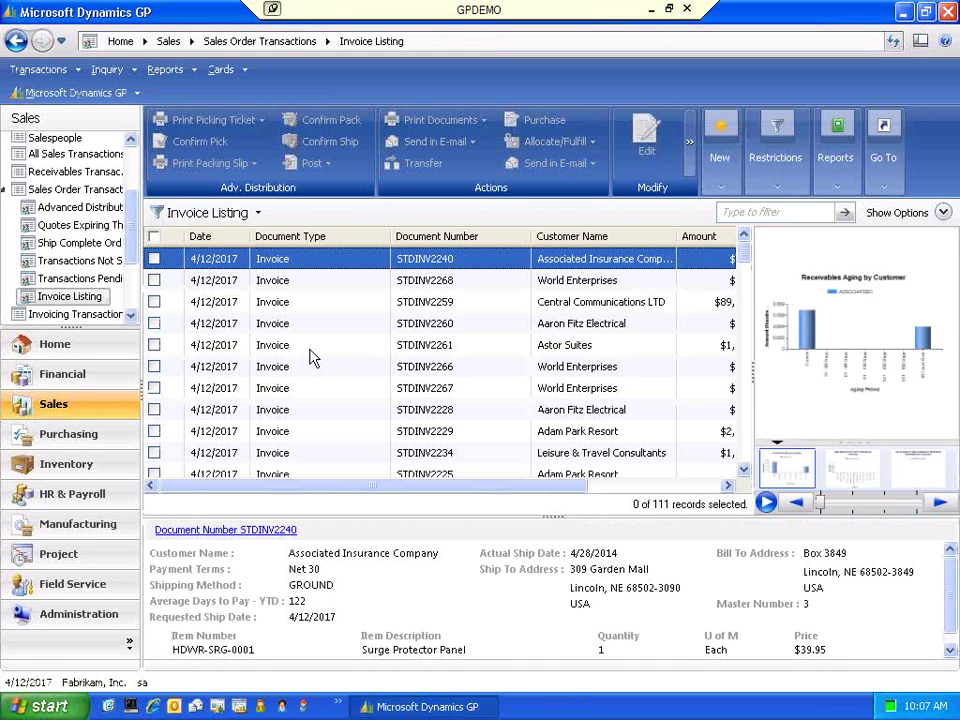
mouse_move(820, 368)
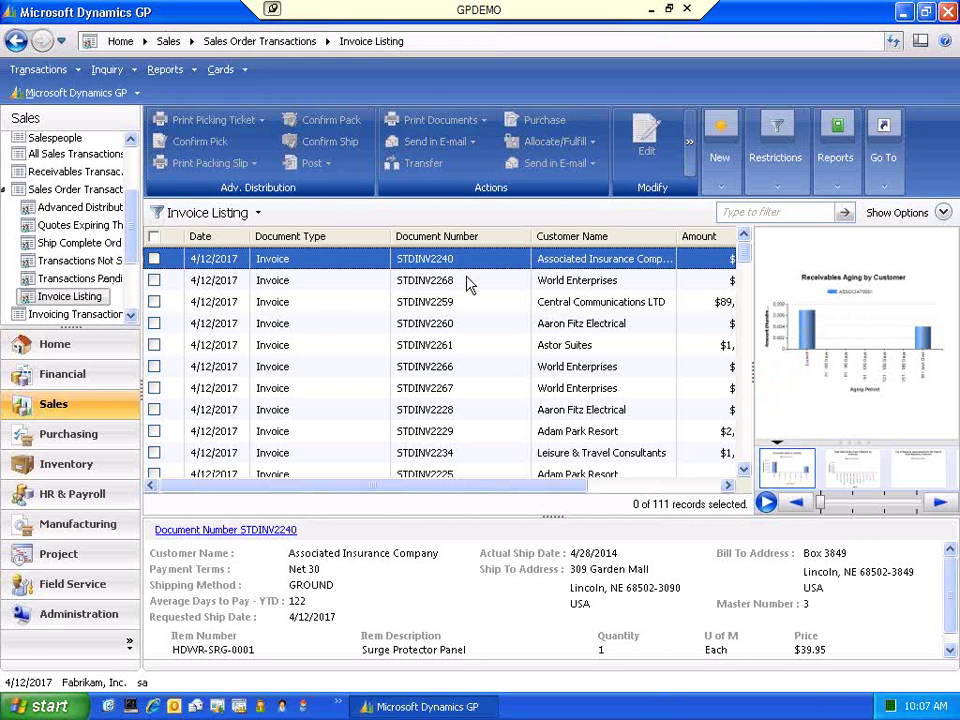
mouse_move(832, 318)
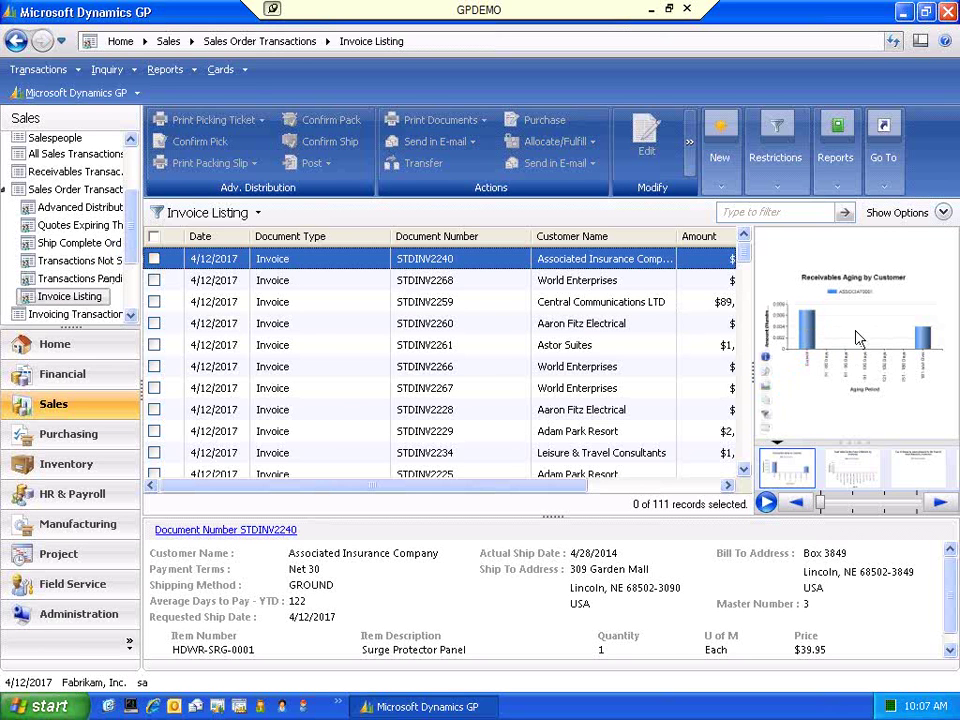